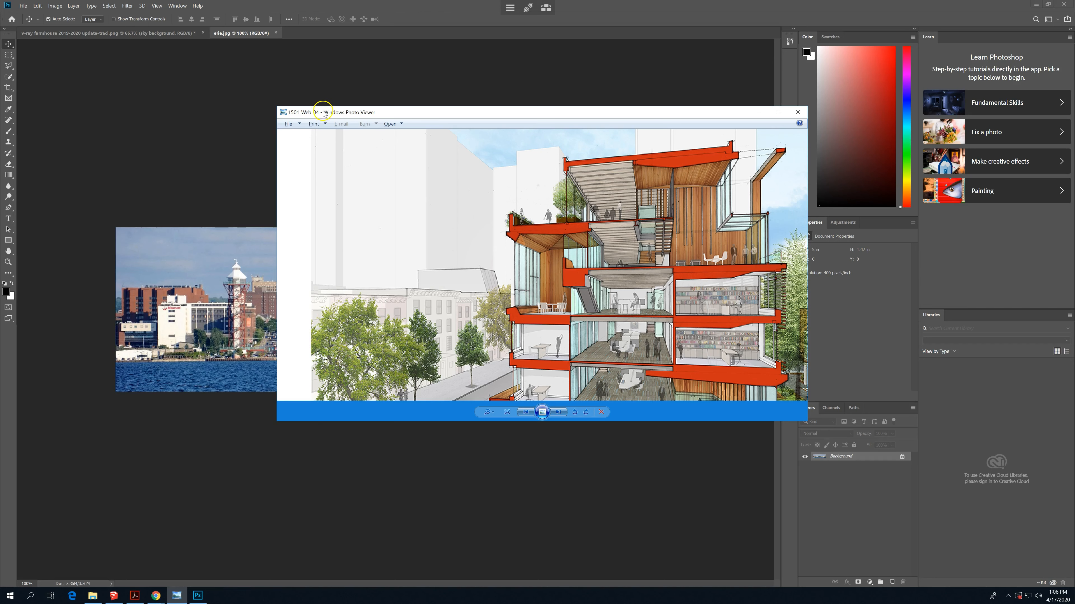
- Load the saved sky horizon channel as a new selection in the farmhouse document
{"action": "left_click", "coordinate": [230, 33]}
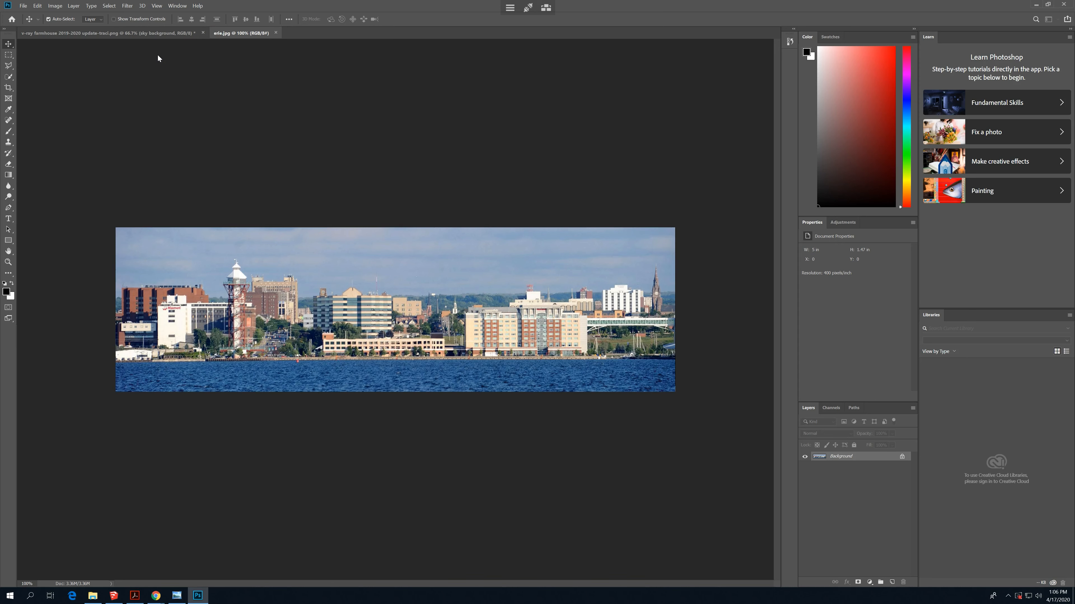
{"action": "left_click", "coordinate": [146, 33]}
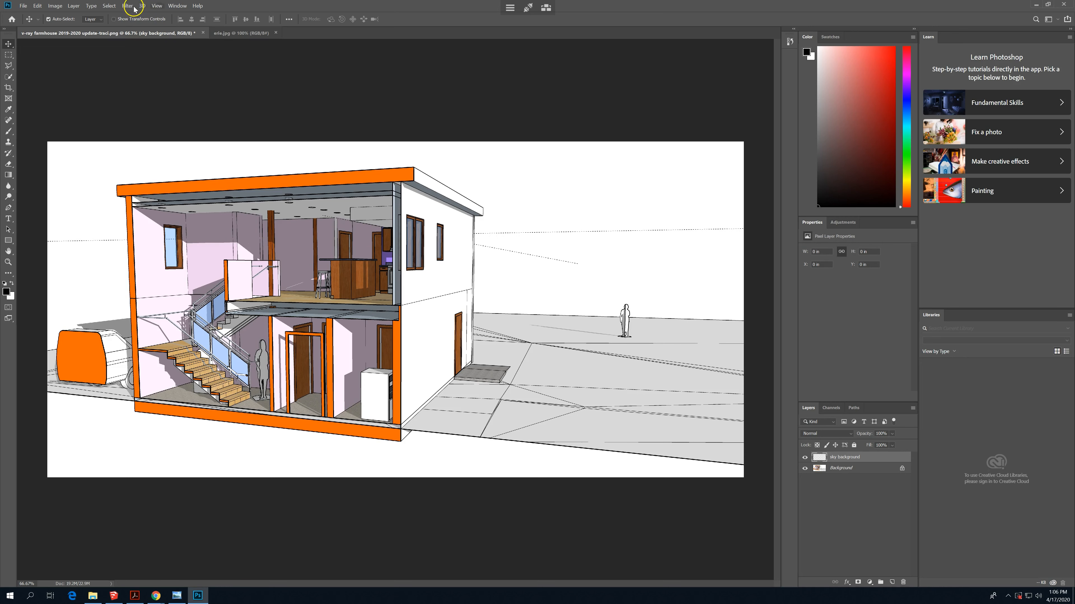
{"action": "left_click", "coordinate": [109, 6]}
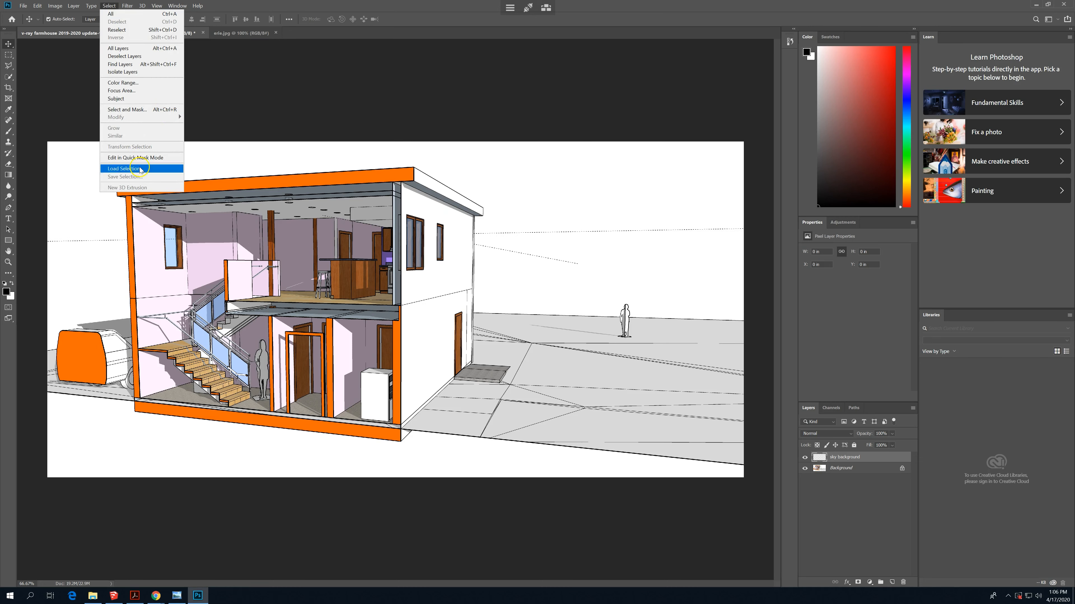
{"action": "left_click", "coordinate": [127, 169]}
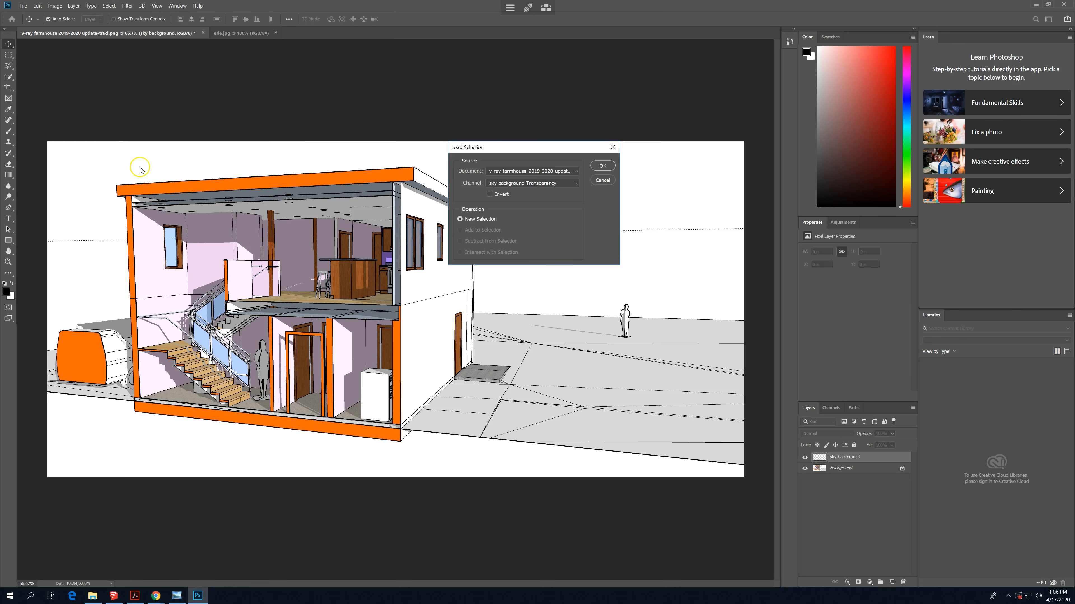
{"action": "left_click", "coordinate": [563, 183]}
{"action": "left_click", "coordinate": [521, 212]}
{"action": "left_click", "coordinate": [602, 166]}
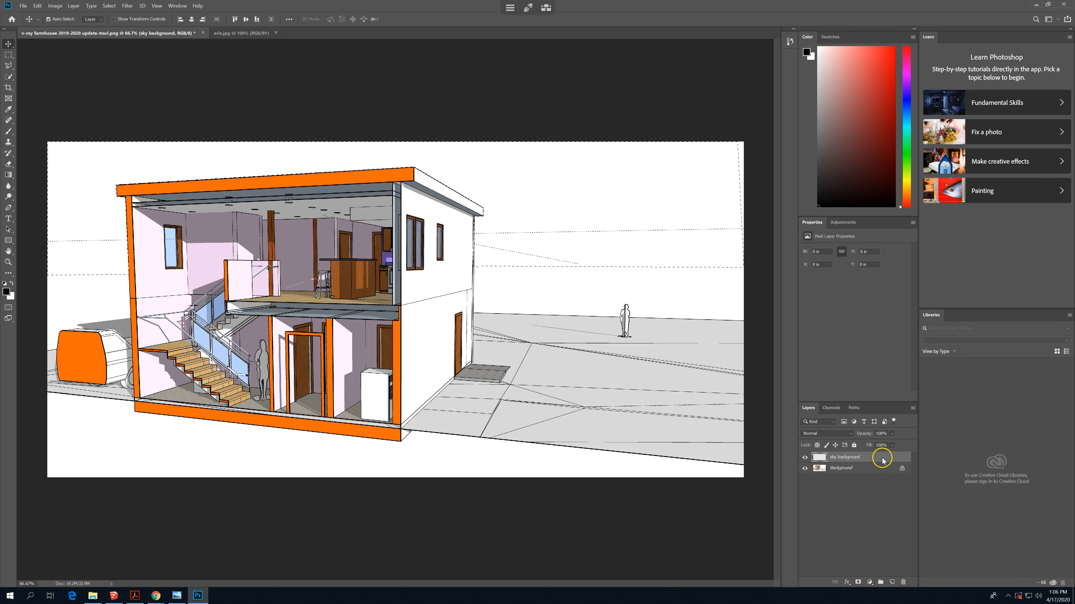
- Copy the entire erie.jpg skyline photo and paste it into the sky selection of the farmhouse document
{"action": "left_click", "coordinate": [228, 33]}
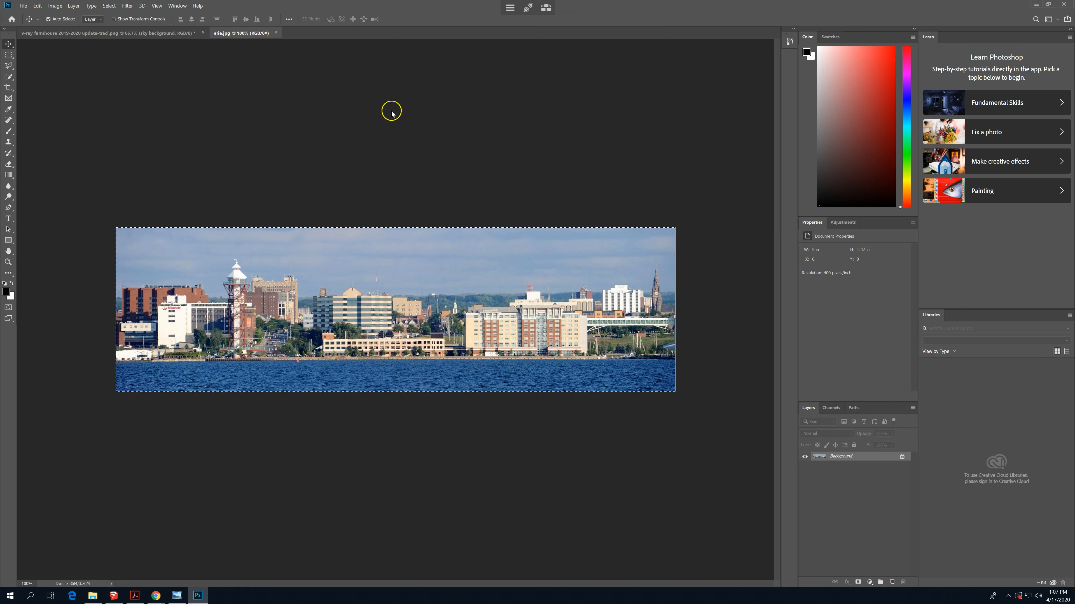
{"action": "left_click", "coordinate": [154, 34]}
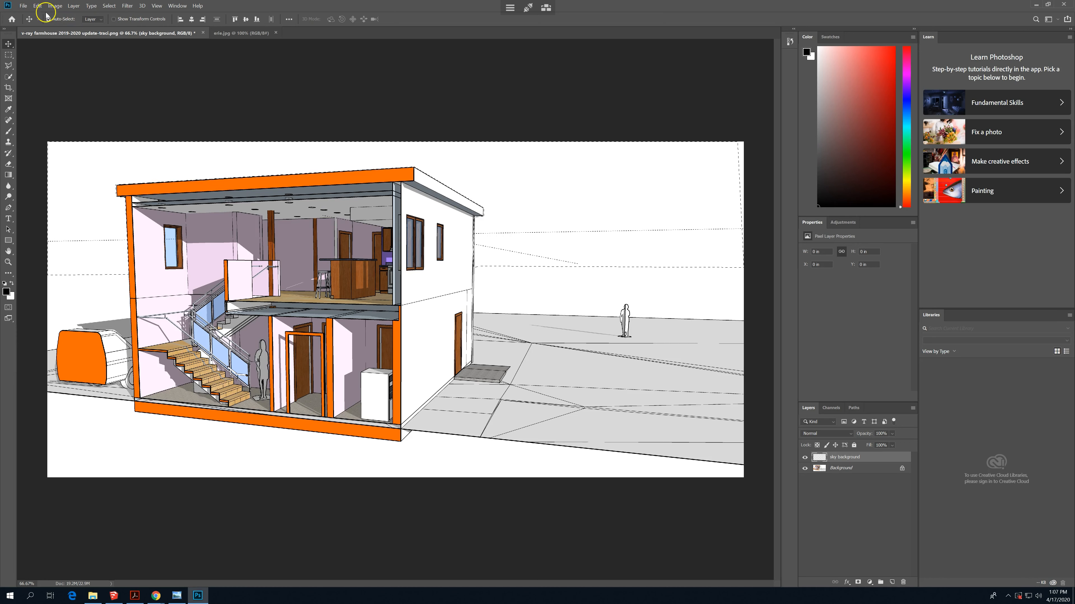
{"action": "left_click", "coordinate": [38, 7]}
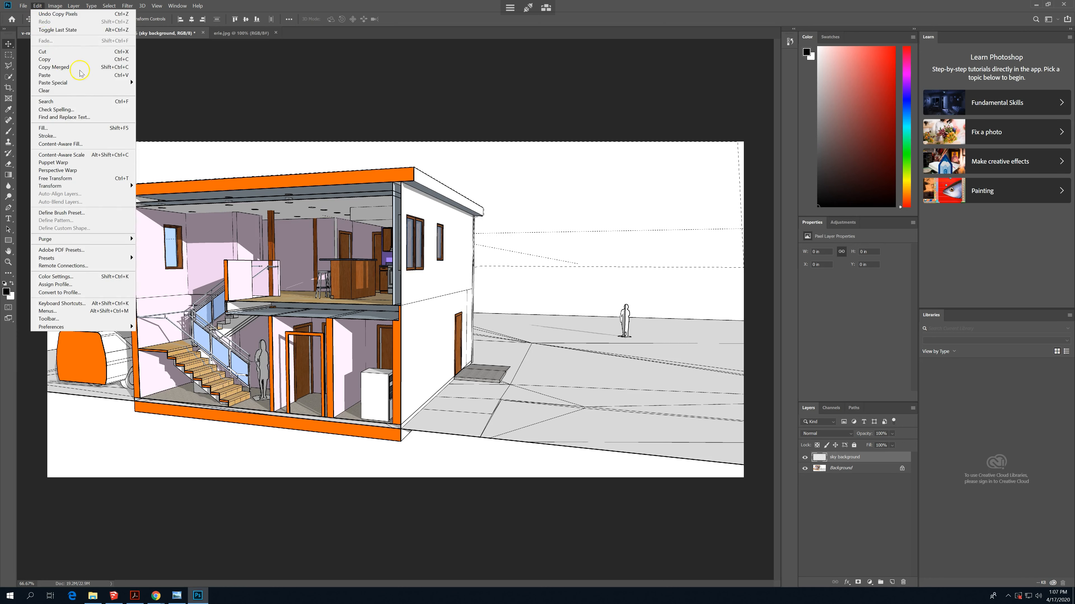
{"action": "mouse_move", "coordinate": [98, 86]}
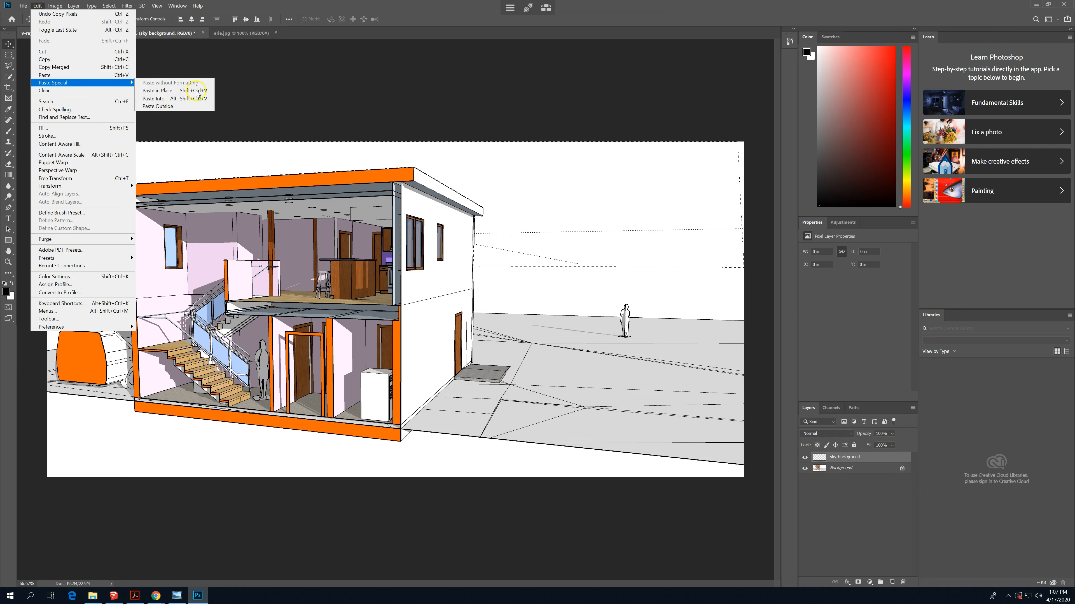
{"action": "left_click", "coordinate": [193, 102]}
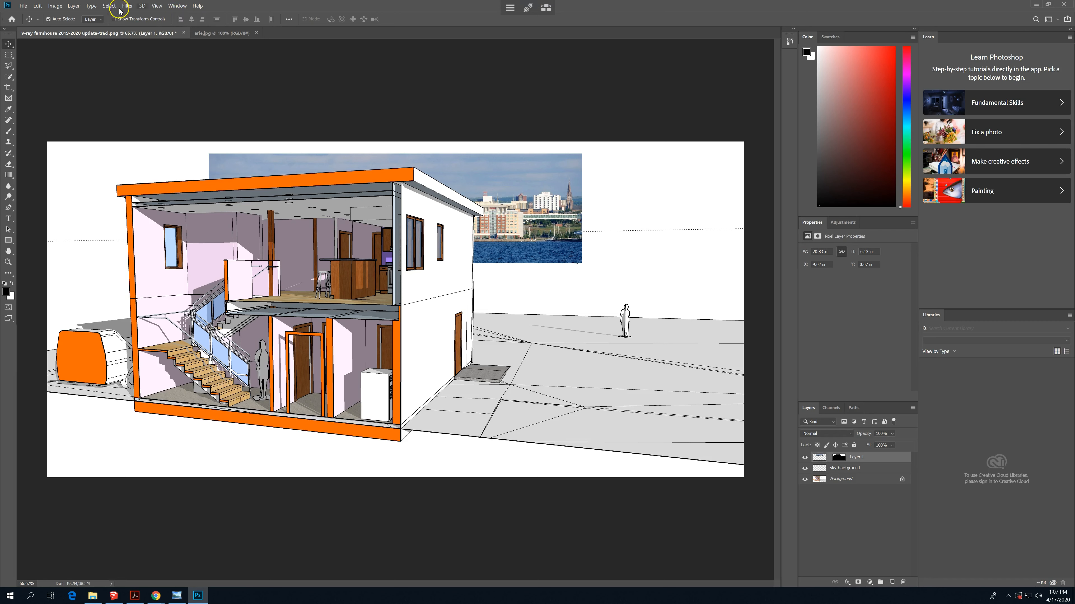
{"action": "left_click", "coordinate": [109, 6]}
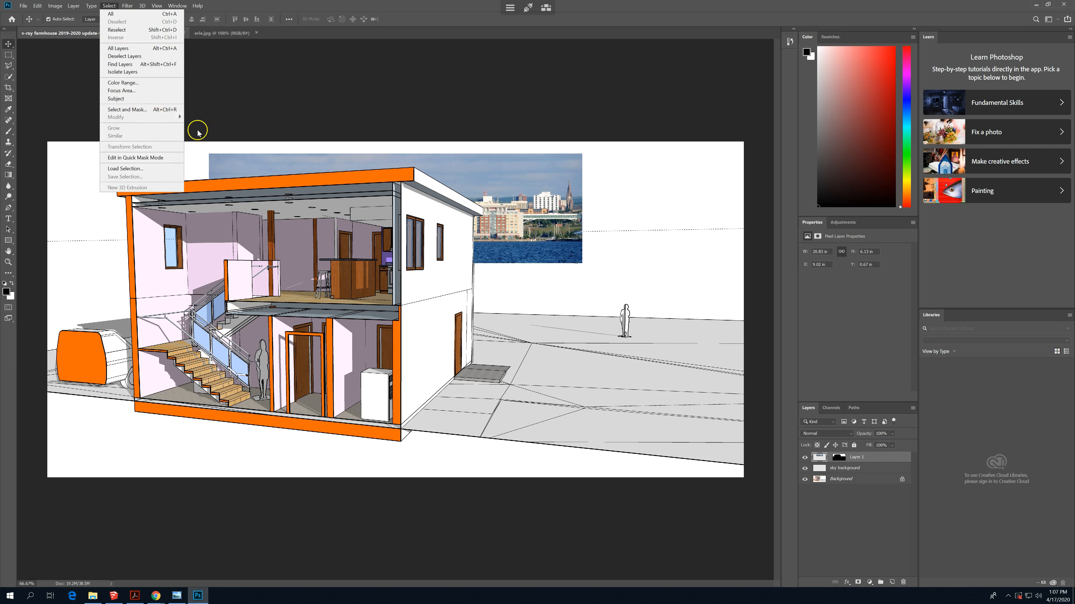
{"action": "left_click", "coordinate": [136, 169]}
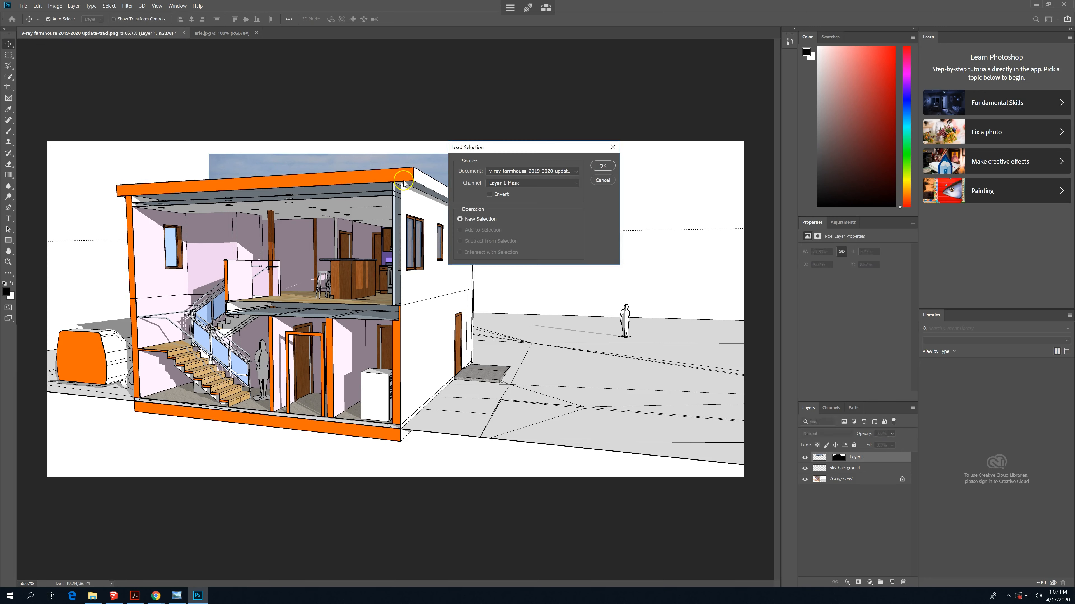
{"action": "left_click", "coordinate": [605, 162]}
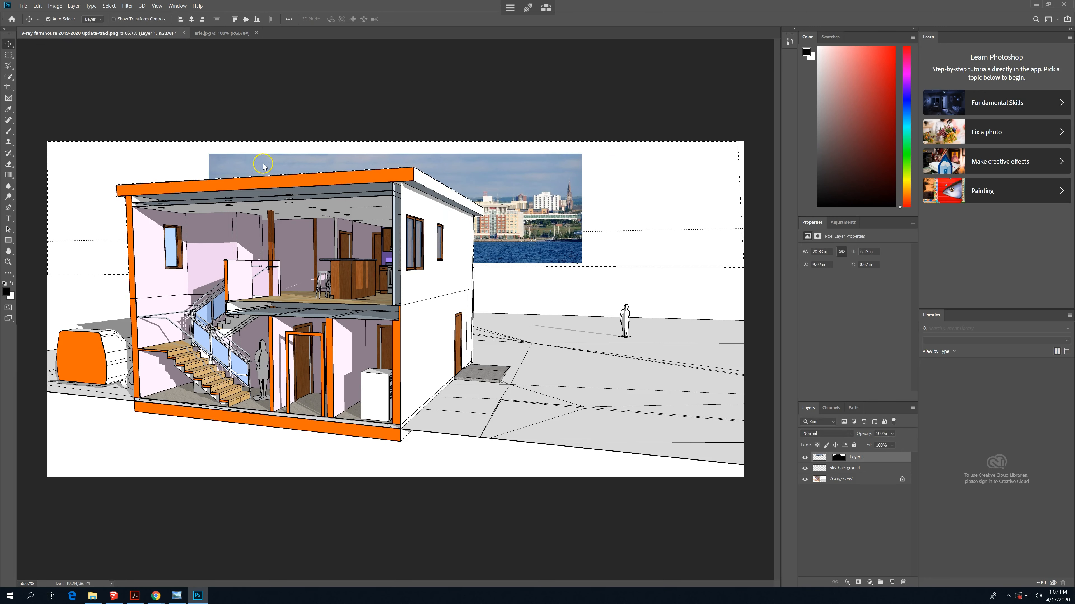
{"action": "key", "text": "ctrl+d"}
{"action": "right_click", "coordinate": [581, 196]}
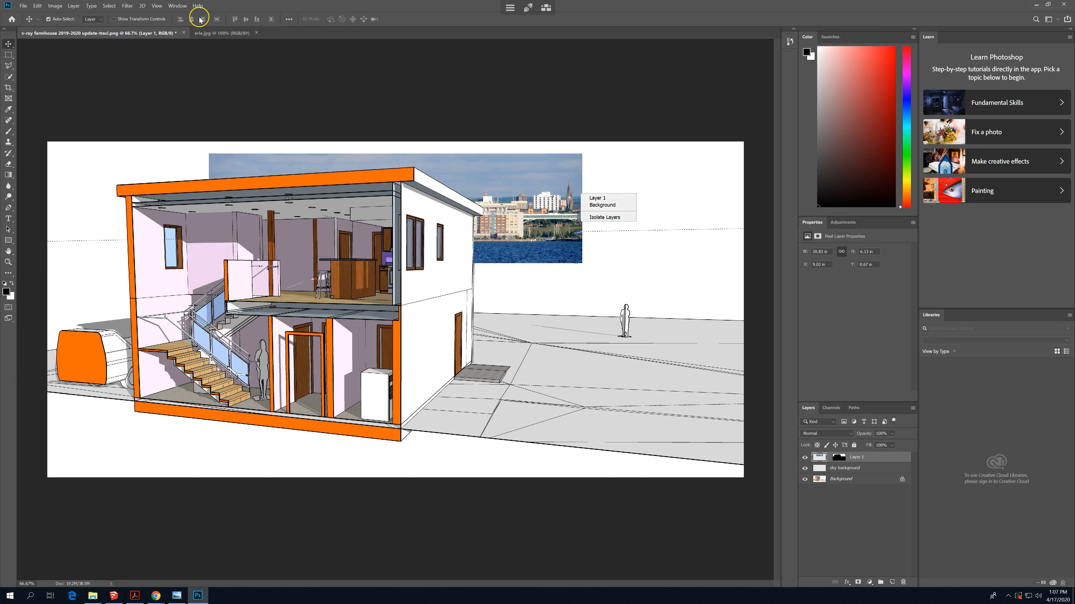
{"action": "left_click", "coordinate": [37, 7]}
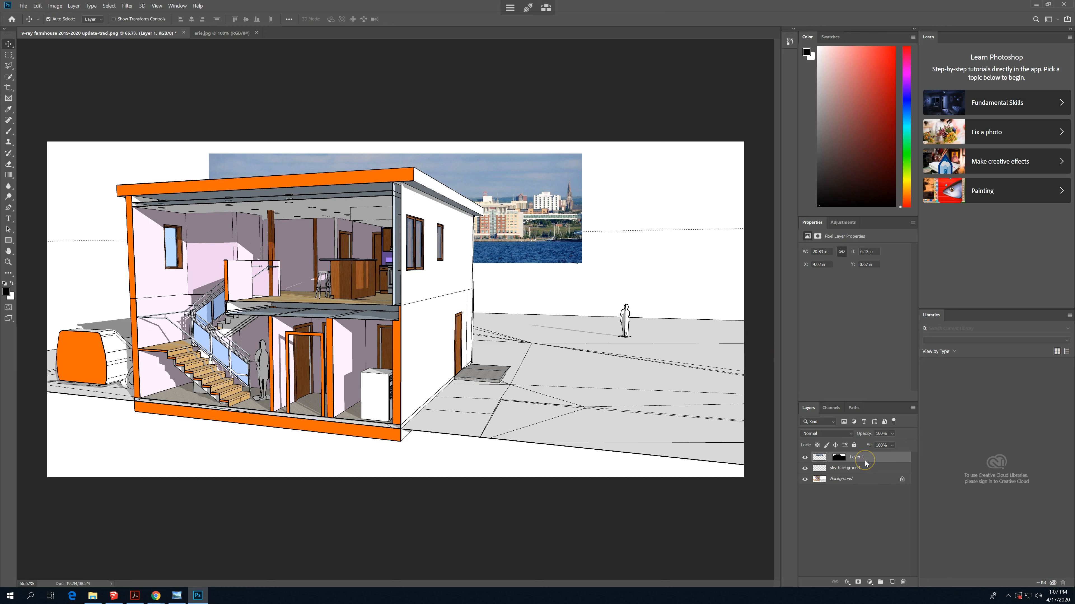
{"action": "left_click", "coordinate": [820, 458]}
{"action": "left_click", "coordinate": [769, 278]}
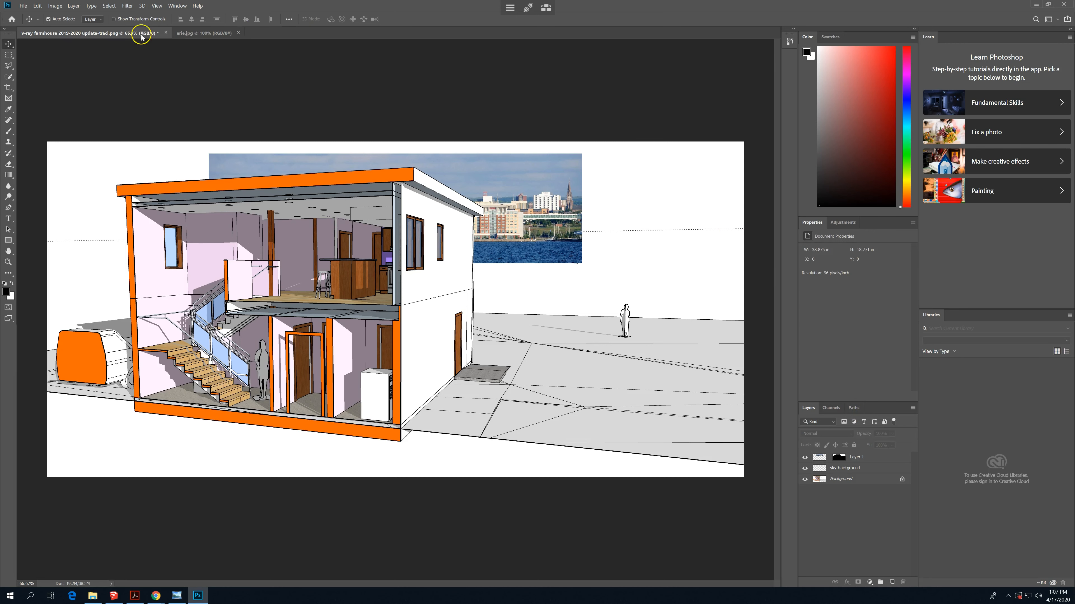
- Resize the erie.jpg image to 300 percent in width and height
{"action": "left_click", "coordinate": [207, 32]}
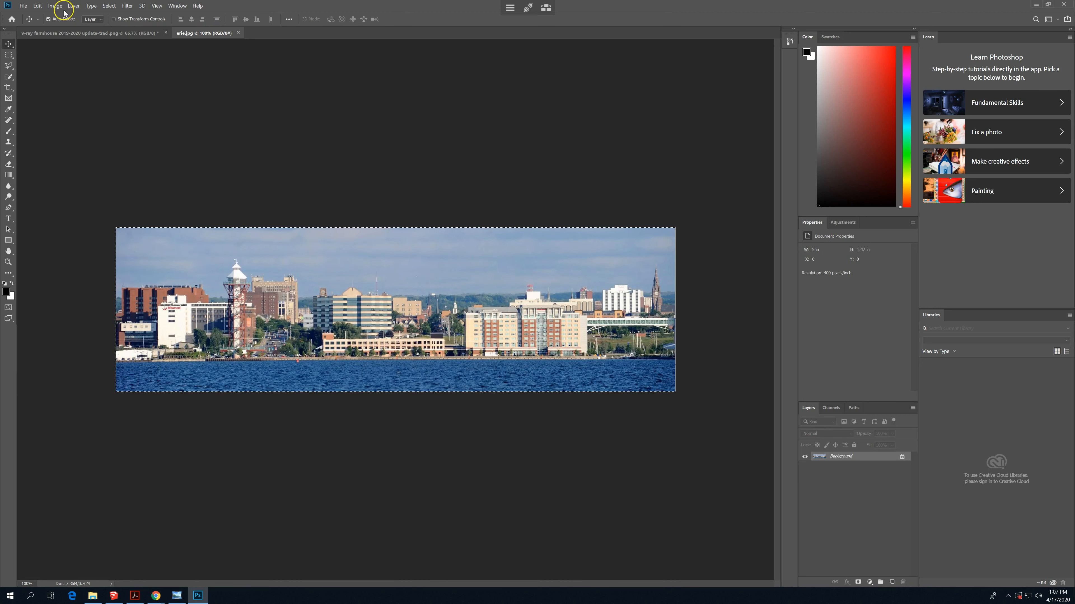
{"action": "left_click", "coordinate": [56, 6]}
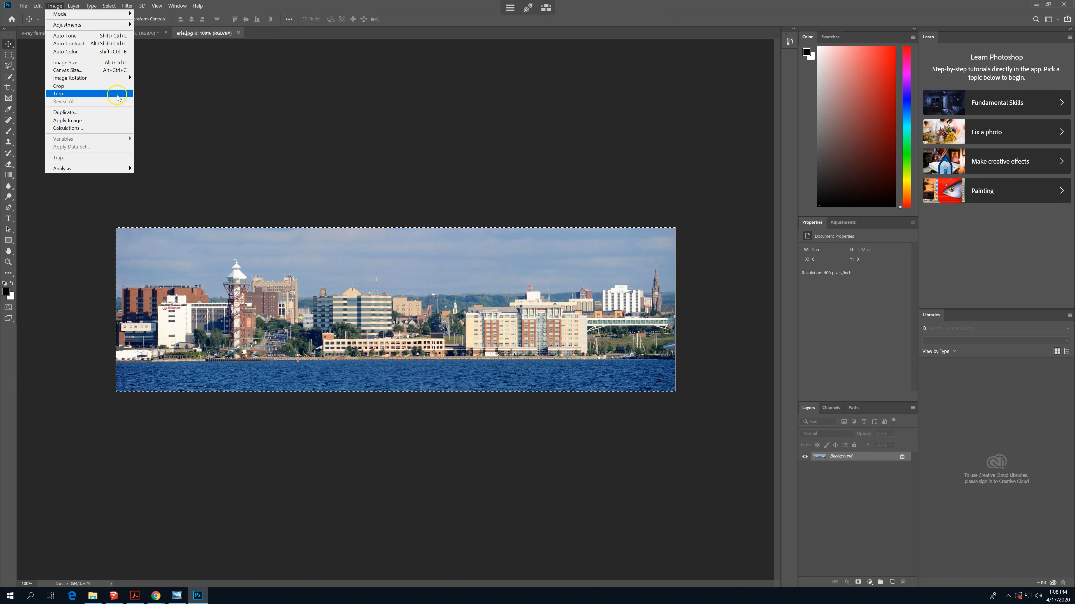
{"action": "left_click", "coordinate": [120, 63]}
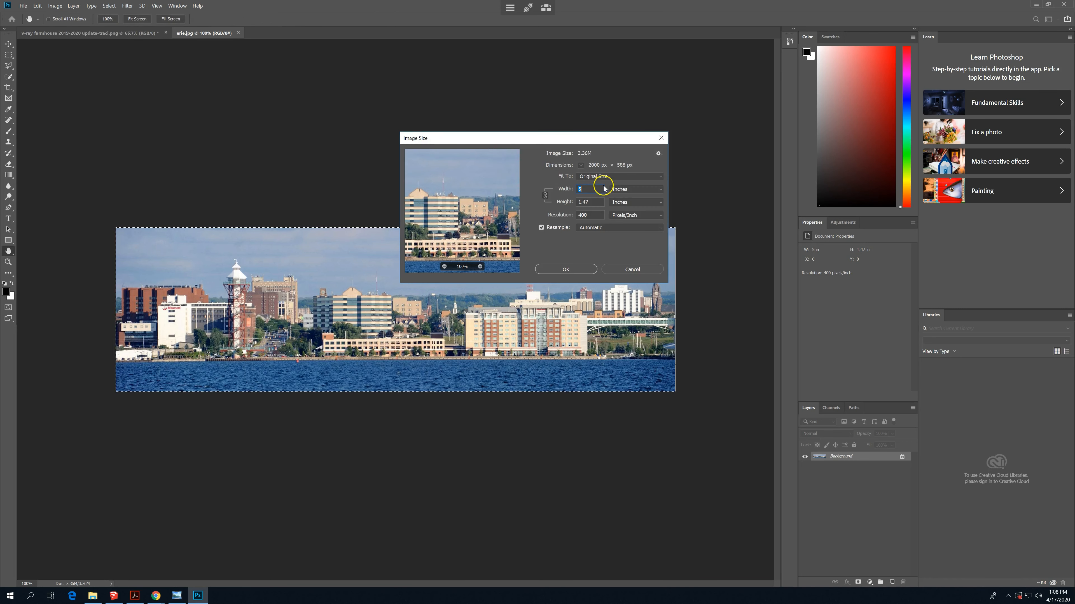
{"action": "left_click", "coordinate": [628, 189]}
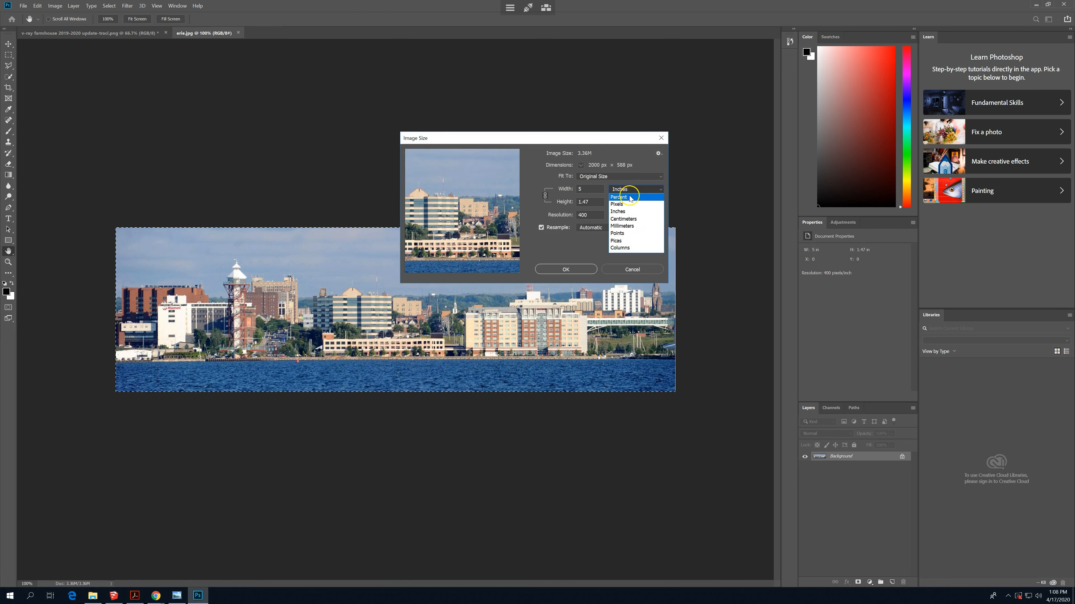
{"action": "left_click", "coordinate": [630, 198]}
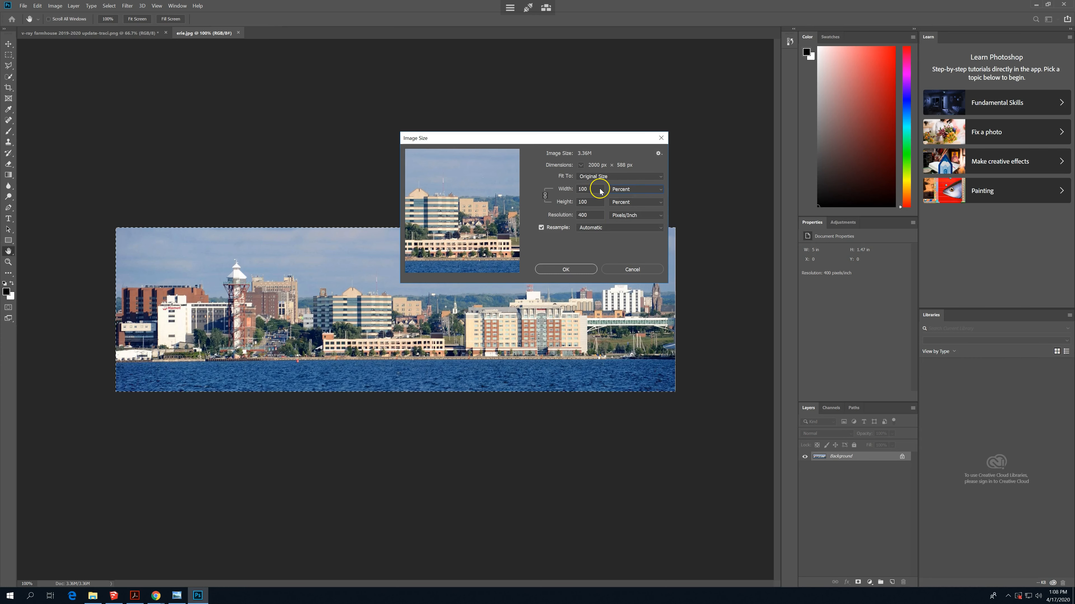
{"action": "left_click_drag", "start_coordinate": [600, 189], "coordinate": [547, 185]}
{"action": "type", "text": "300"}
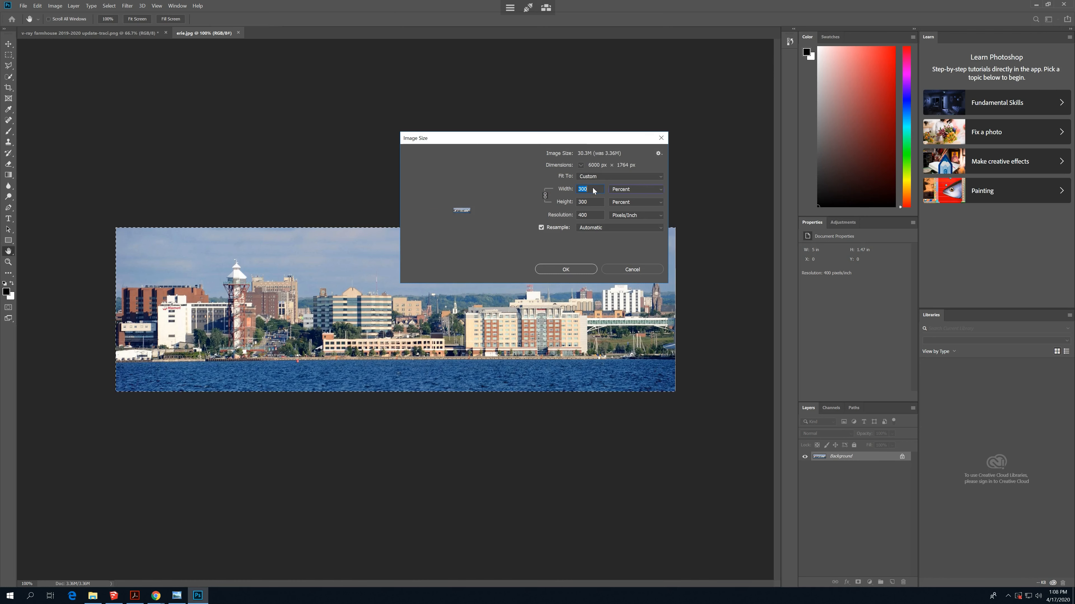
{"action": "left_click", "coordinate": [576, 269]}
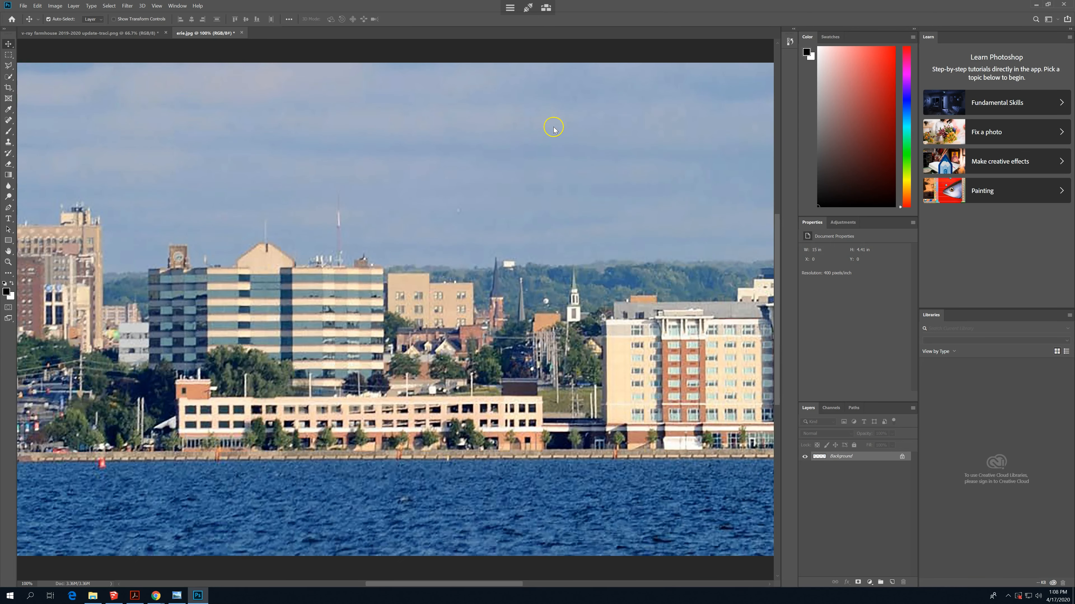
- Select and copy the whole enlarged erie.jpg image, and return to the farmhouse document
{"action": "key", "text": "ctrl+a"}
{"action": "left_click", "coordinate": [91, 32]}
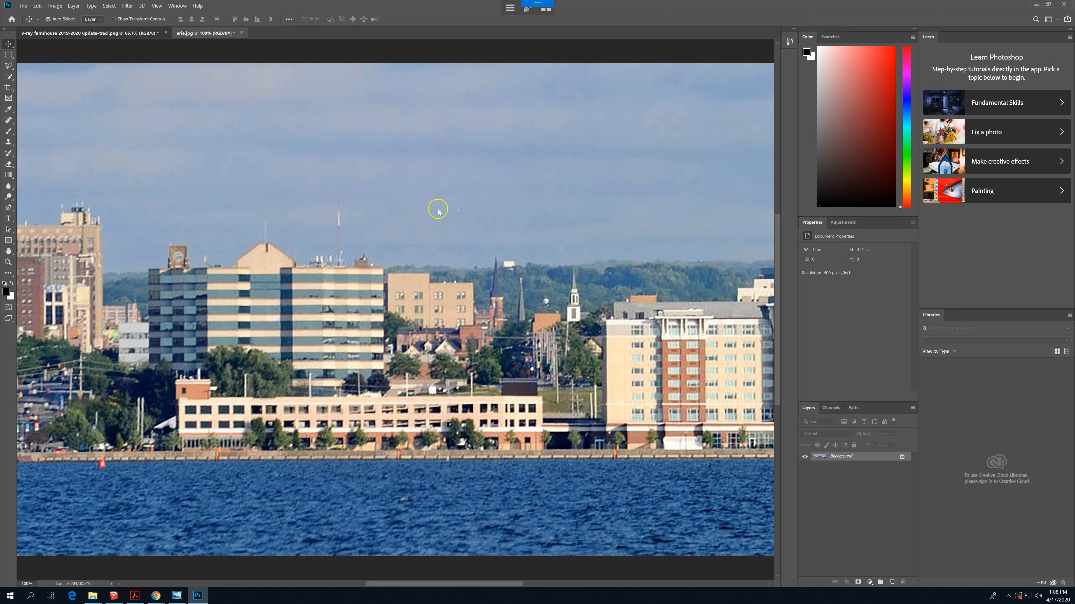
{"action": "key", "text": "ctrl+v"}
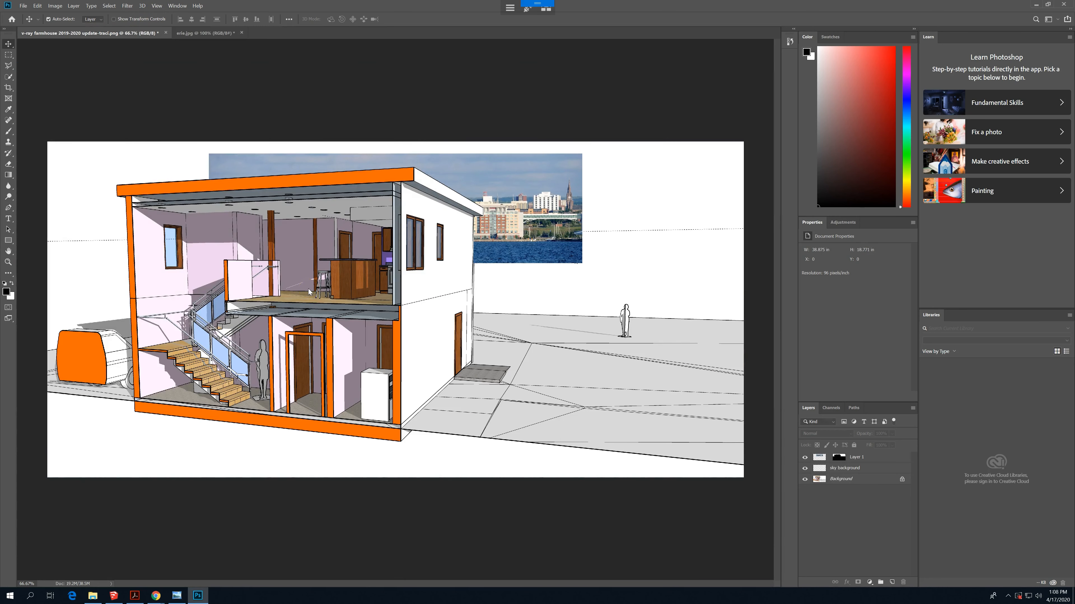
- Delete Layer 1 with the undersized skyline photo from the farmhouse document
{"action": "right_click", "coordinate": [876, 462]}
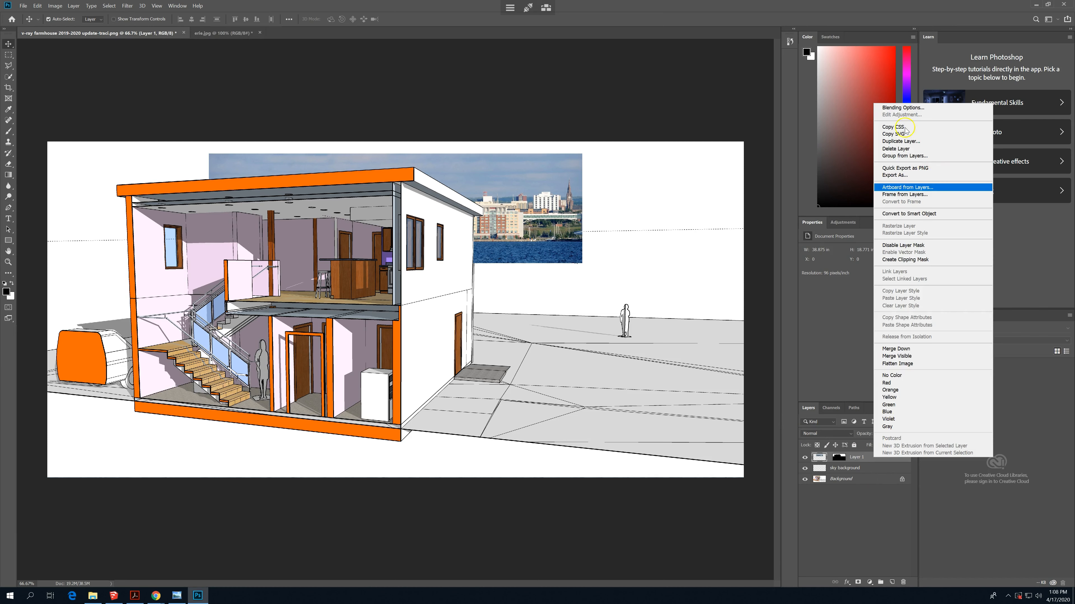
{"action": "left_click", "coordinate": [909, 149]}
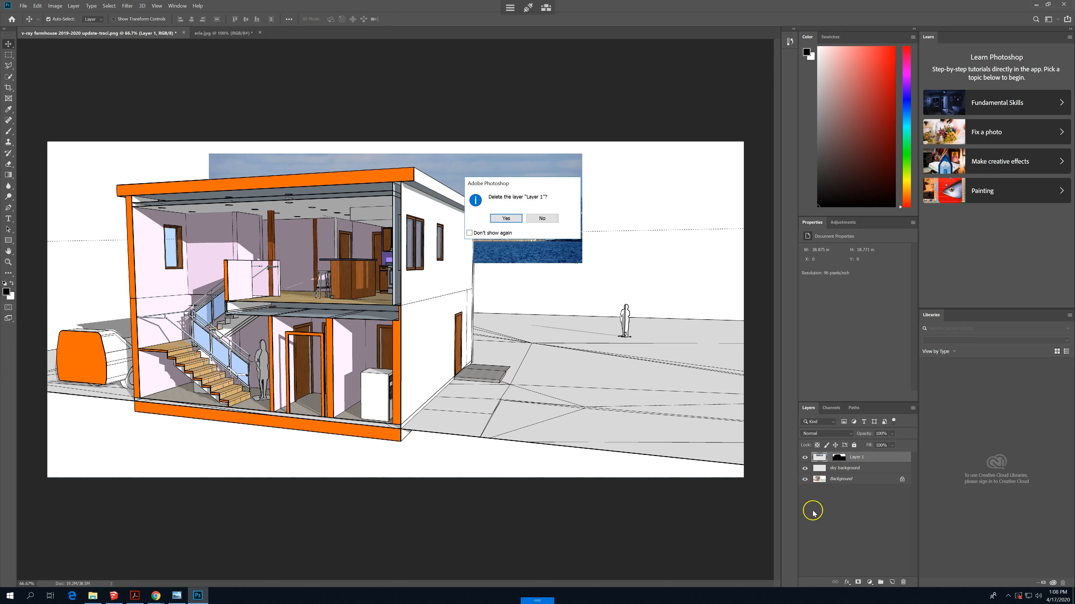
{"action": "left_click", "coordinate": [649, 525]}
{"action": "left_click", "coordinate": [855, 460]}
{"action": "key", "text": "Escape"}
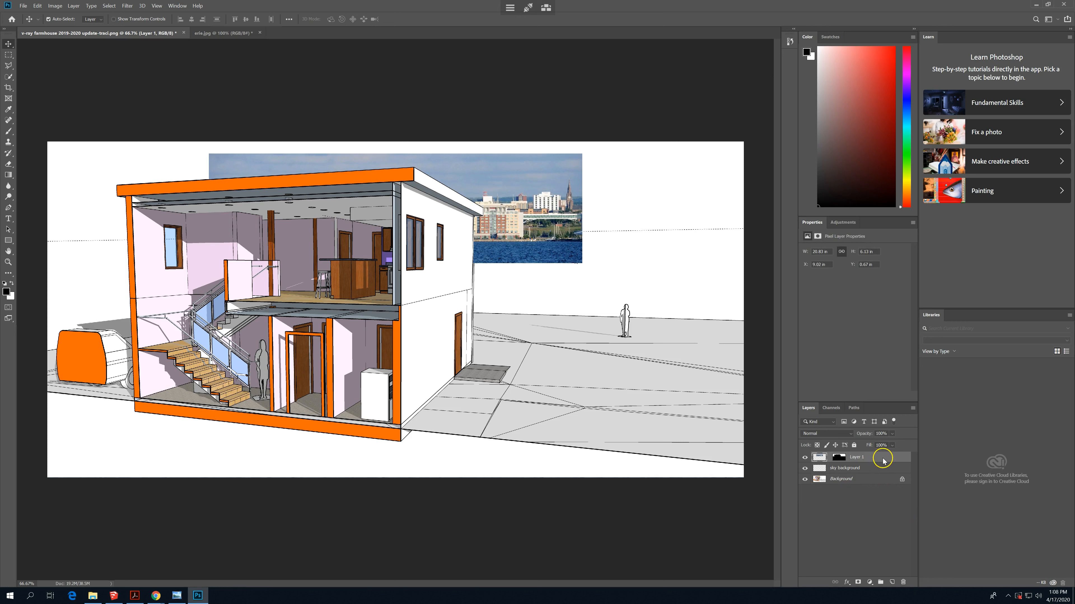
{"action": "left_click", "coordinate": [903, 583]}
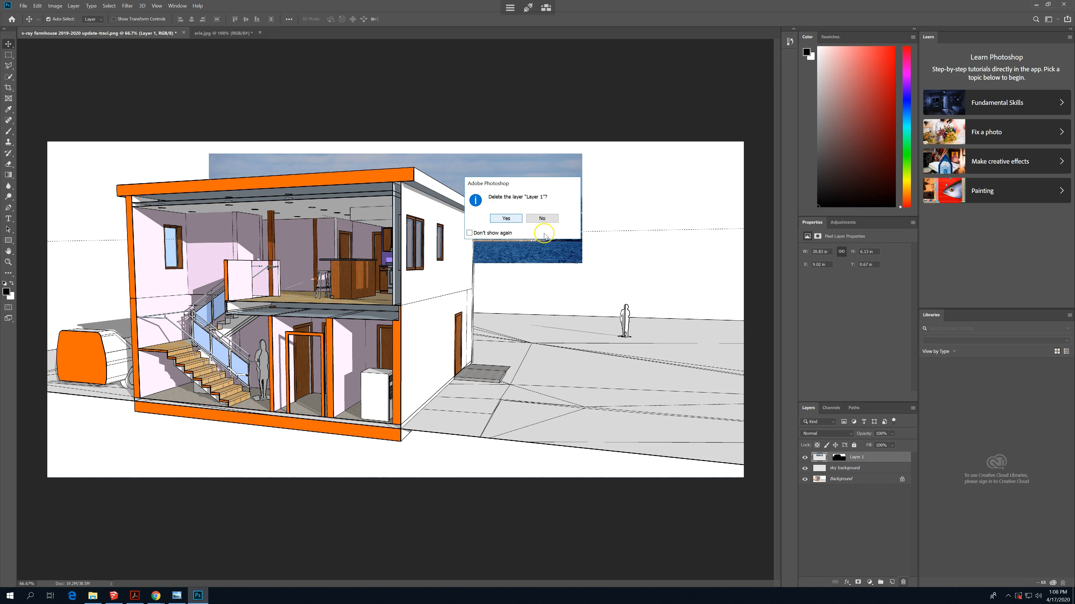
{"action": "left_click", "coordinate": [505, 218]}
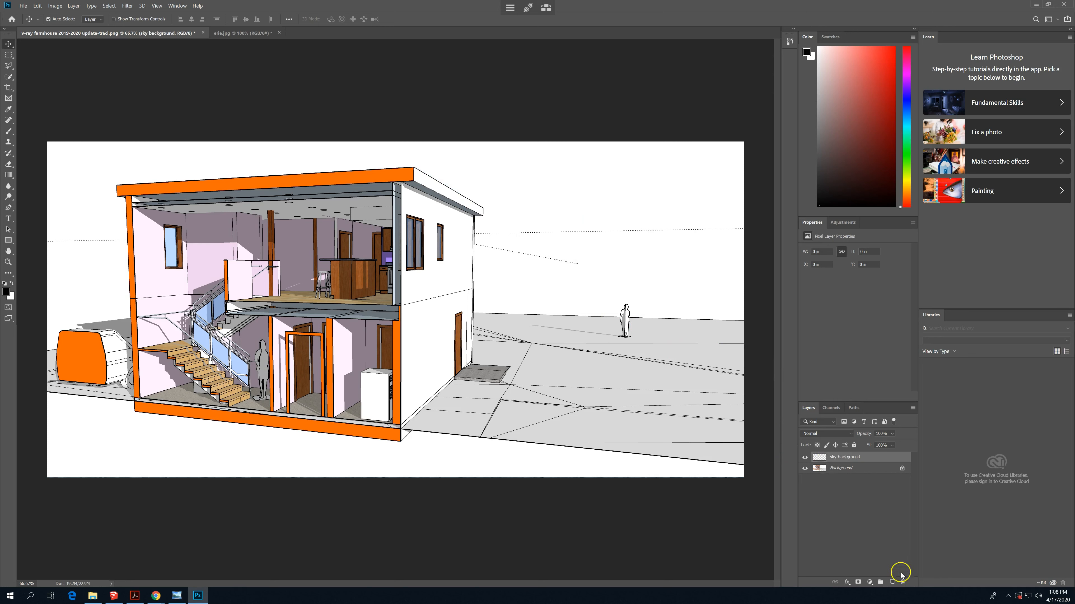
- Add a new layer above the sky background layer and name it sky
{"action": "left_click", "coordinate": [893, 584]}
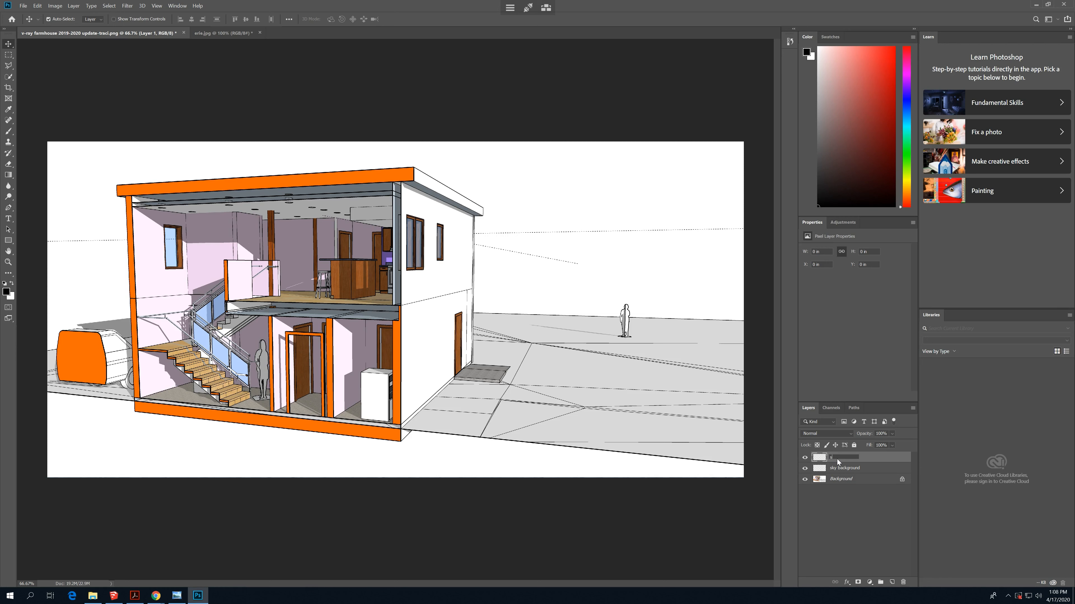
{"action": "type", "text": "y"}
{"action": "key", "text": "Return"}
- Load the saved sky horizon selection as a new selection in the farmhouse document
{"action": "left_click", "coordinate": [109, 5]}
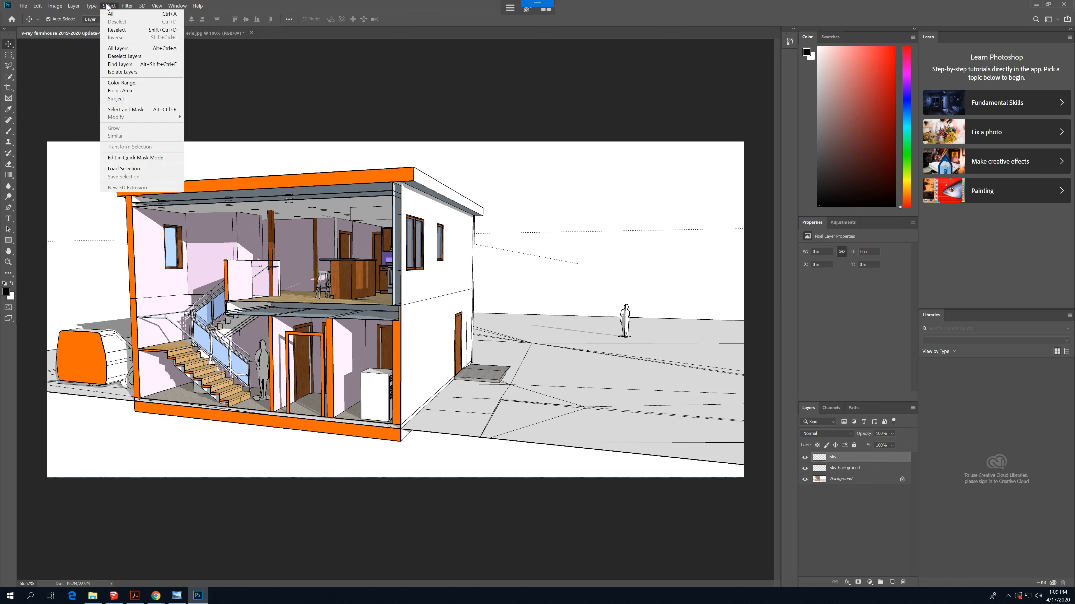
{"action": "left_click", "coordinate": [153, 169]}
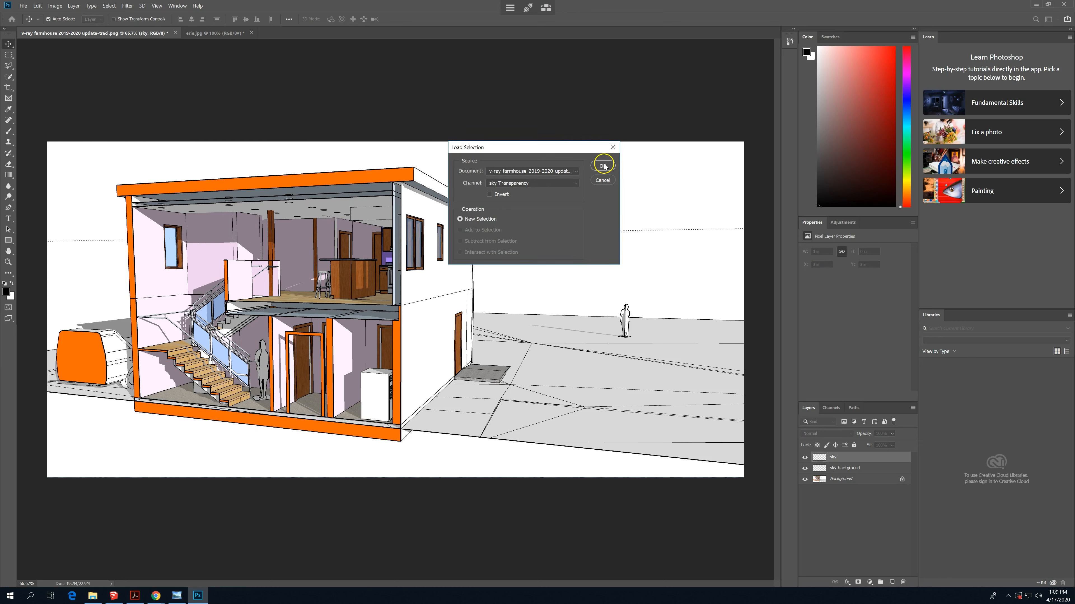
{"action": "left_click", "coordinate": [550, 183]}
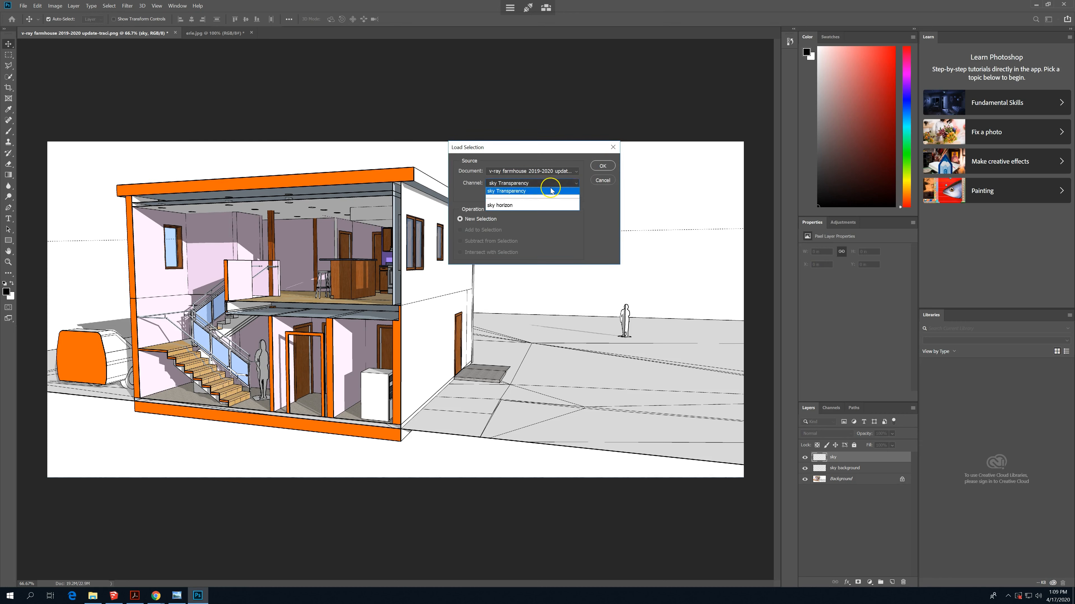
{"action": "left_click", "coordinate": [521, 206]}
{"action": "left_click", "coordinate": [602, 166]}
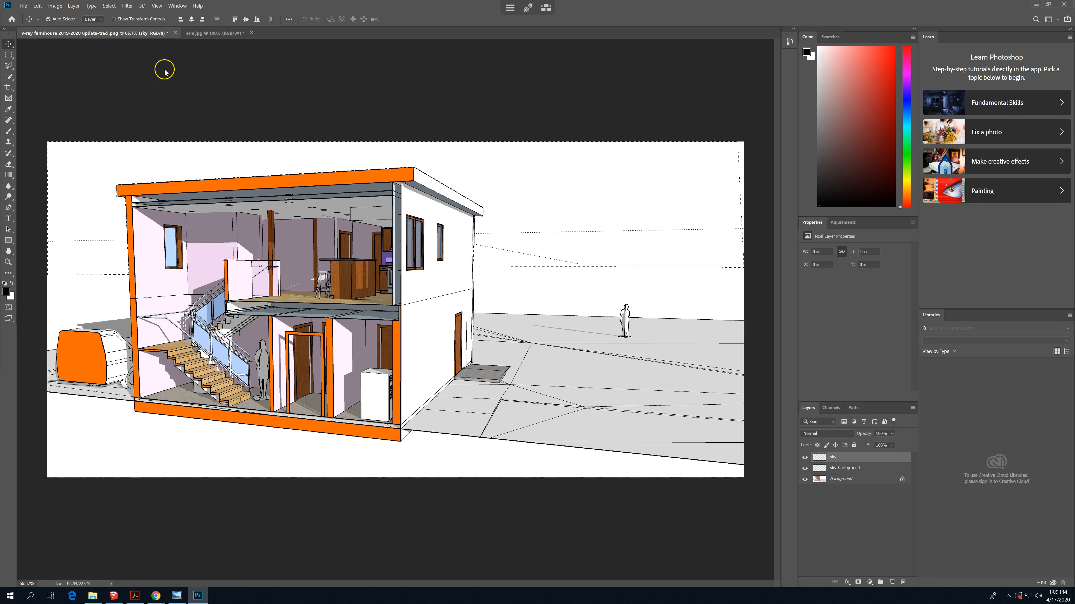
- Try to paste the copied skyline photo into the loaded sky horizon selection, and undo the paste
{"action": "left_click", "coordinate": [37, 6]}
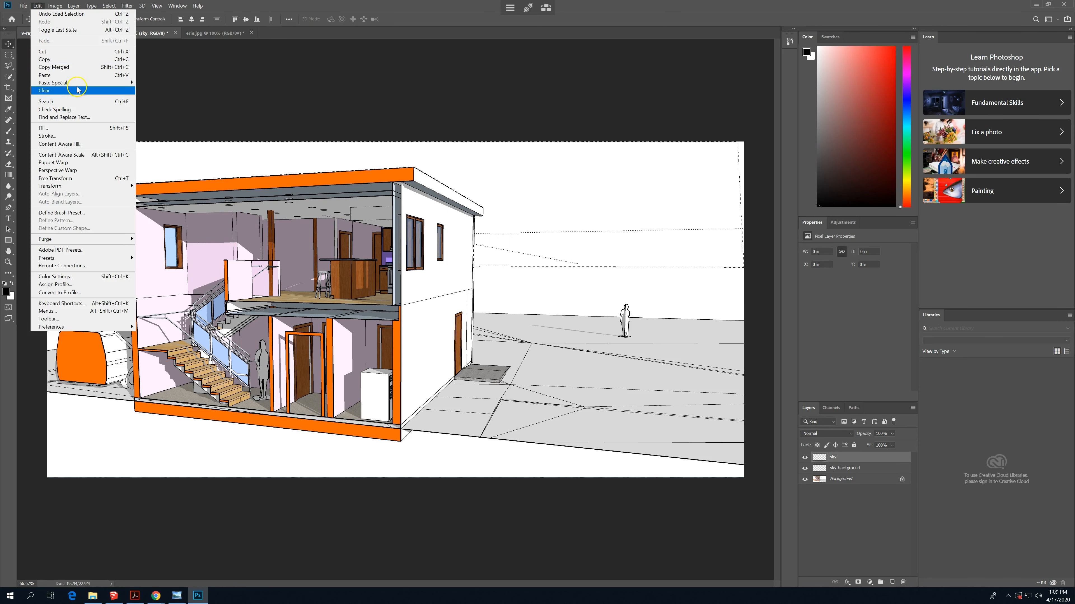
{"action": "mouse_move", "coordinate": [84, 84]}
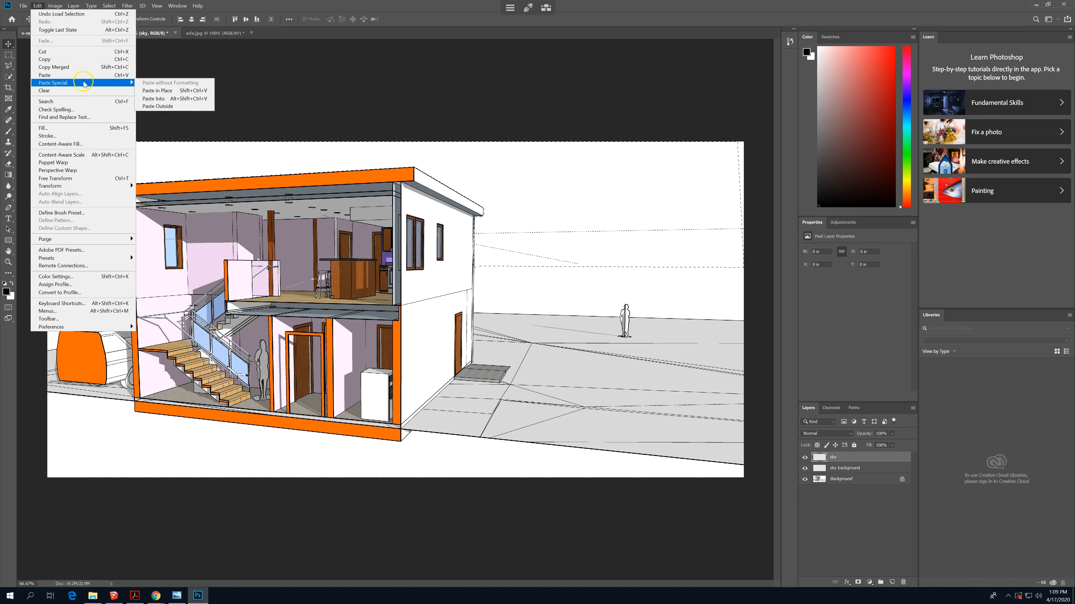
{"action": "left_click", "coordinate": [207, 98]}
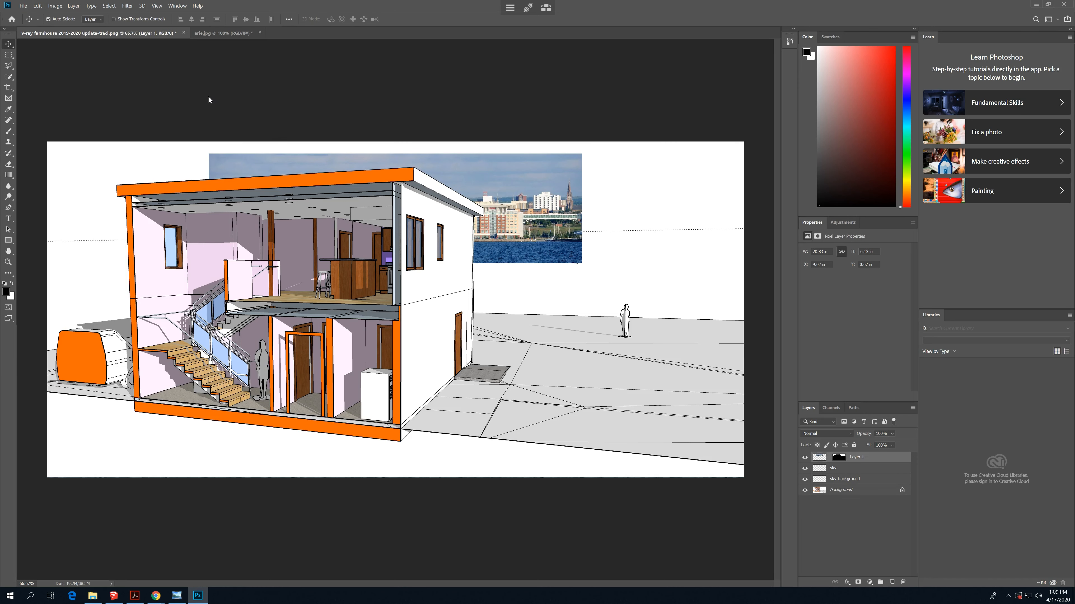
{"action": "key", "text": "ctrl+z"}
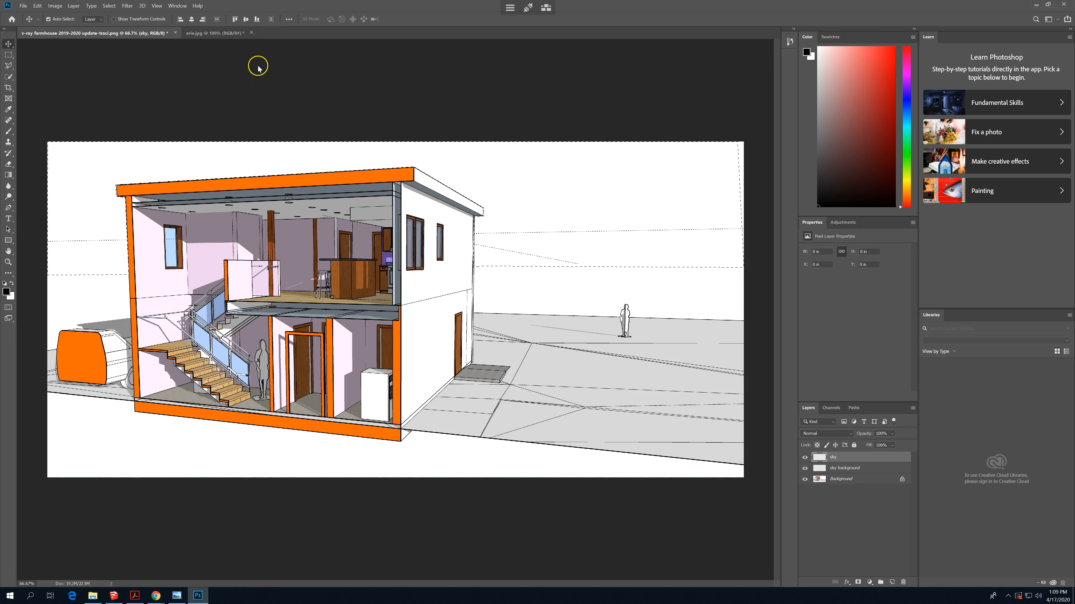
- Check the pixel dimensions and resolution of the whole erie.jpg image without changing its size
{"action": "left_click", "coordinate": [206, 34]}
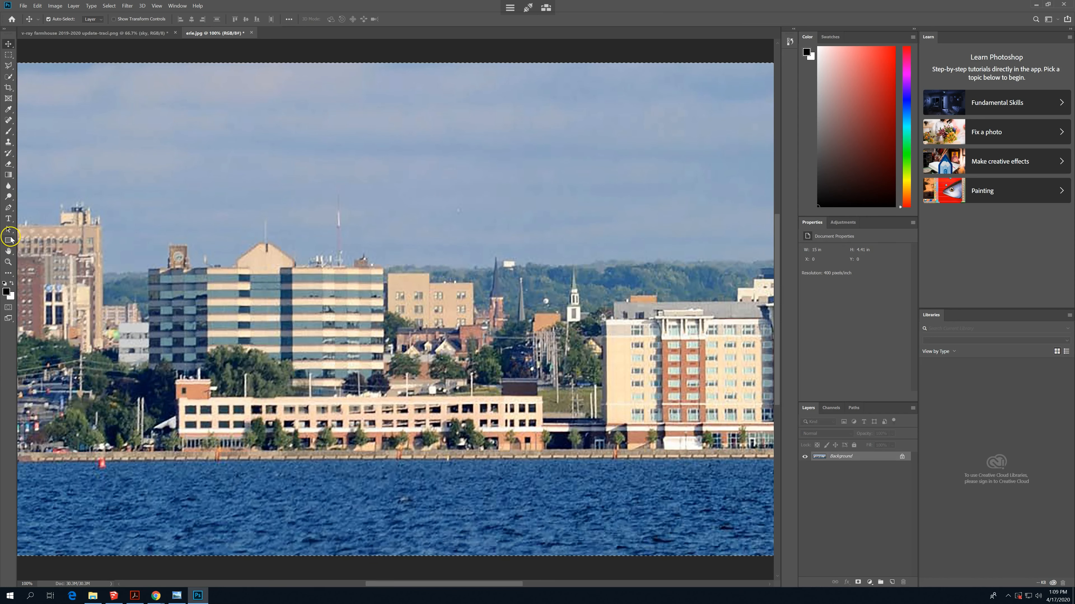
{"action": "left_click", "coordinate": [8, 252]}
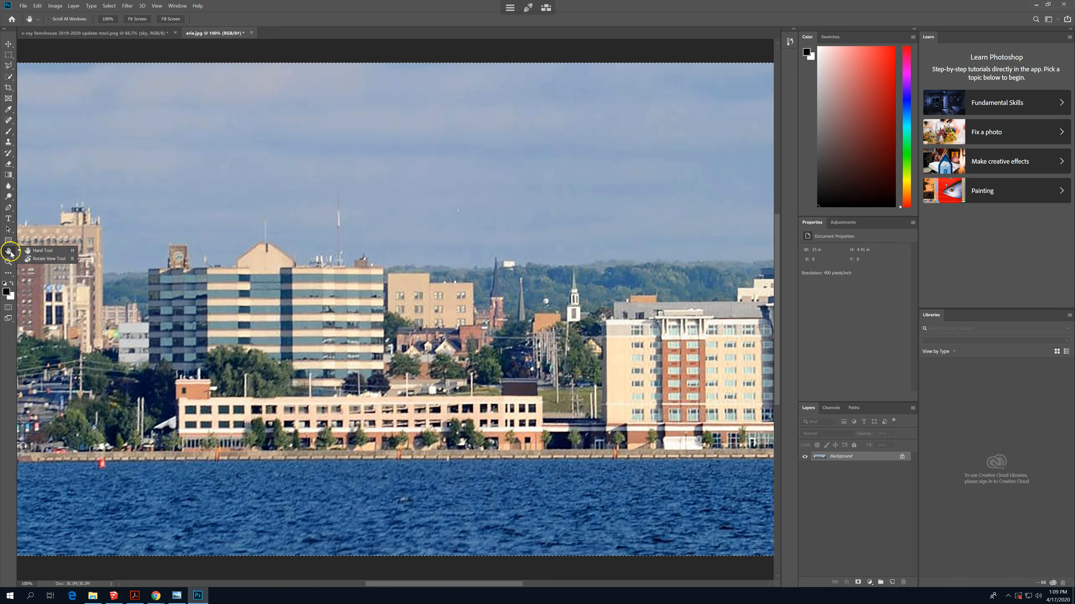
{"action": "double_click", "coordinate": [9, 252]}
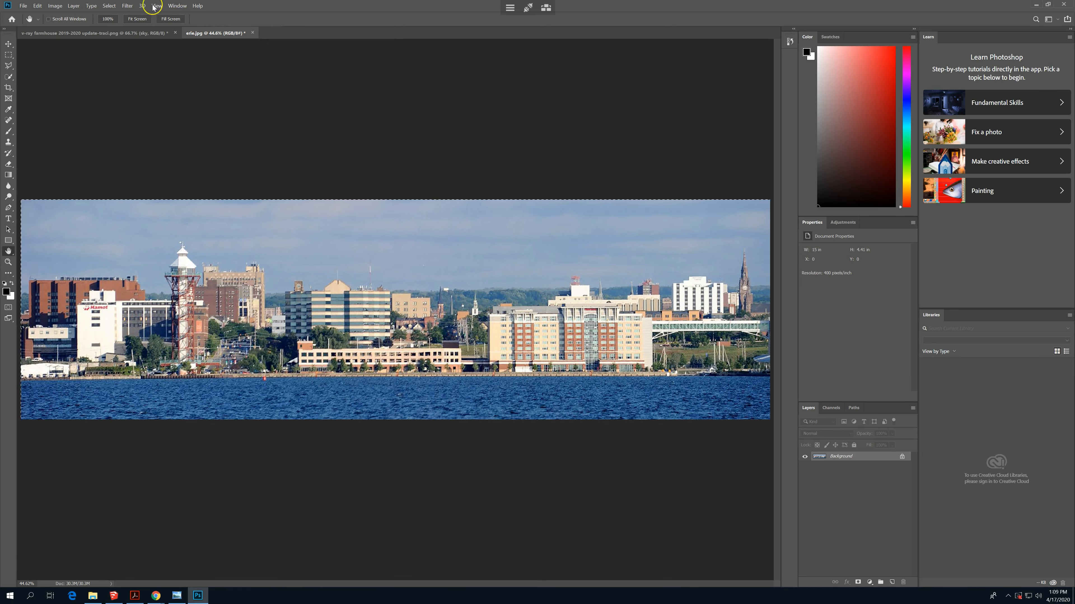
{"action": "left_click", "coordinate": [55, 6]}
{"action": "mouse_move", "coordinate": [68, 25]}
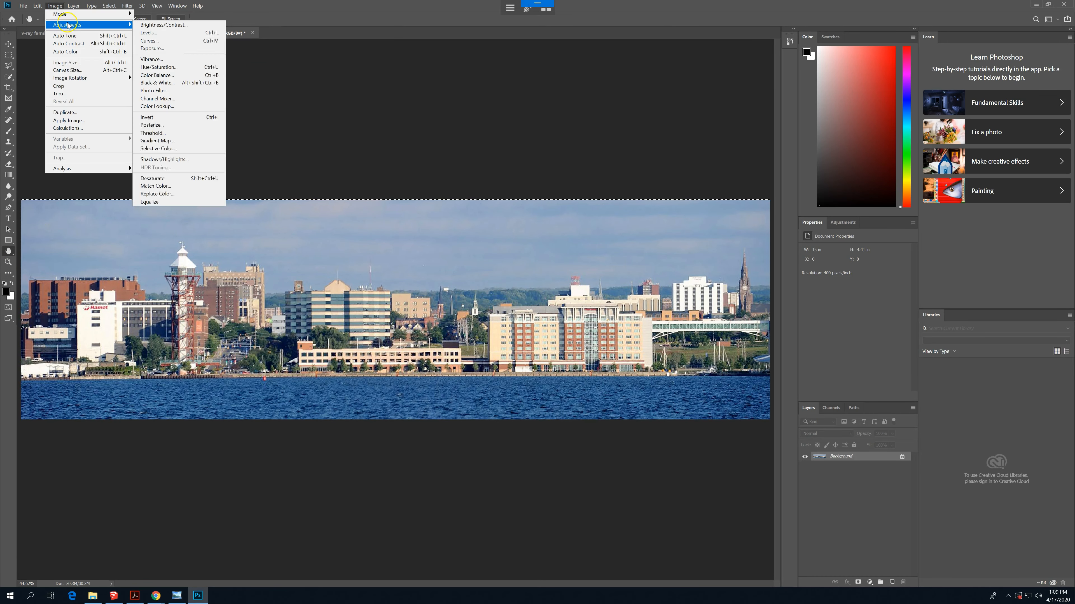
{"action": "left_click", "coordinate": [90, 62]}
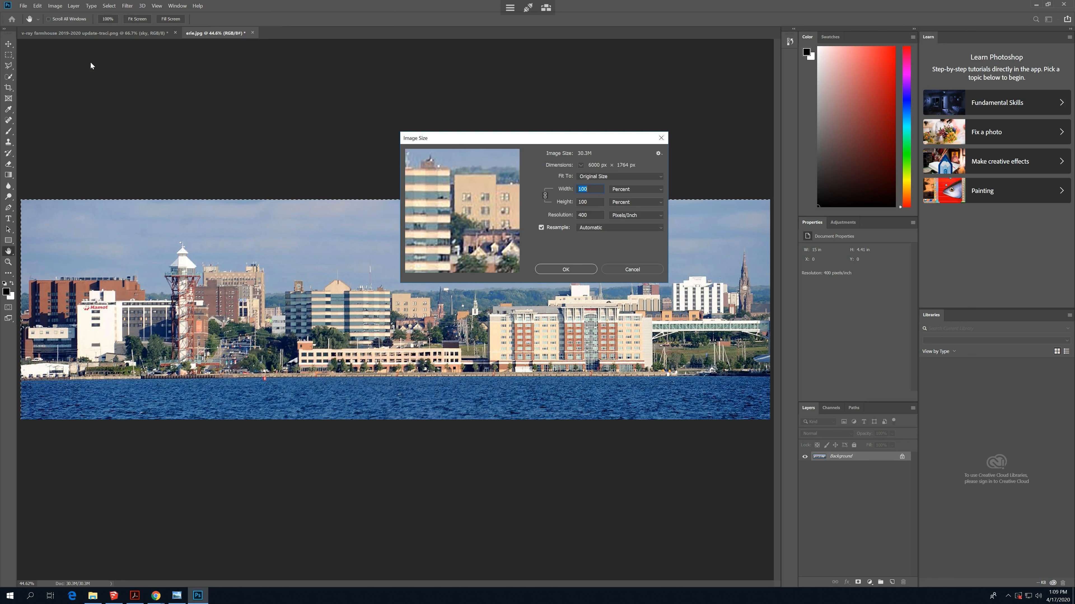
{"action": "left_click", "coordinate": [563, 269]}
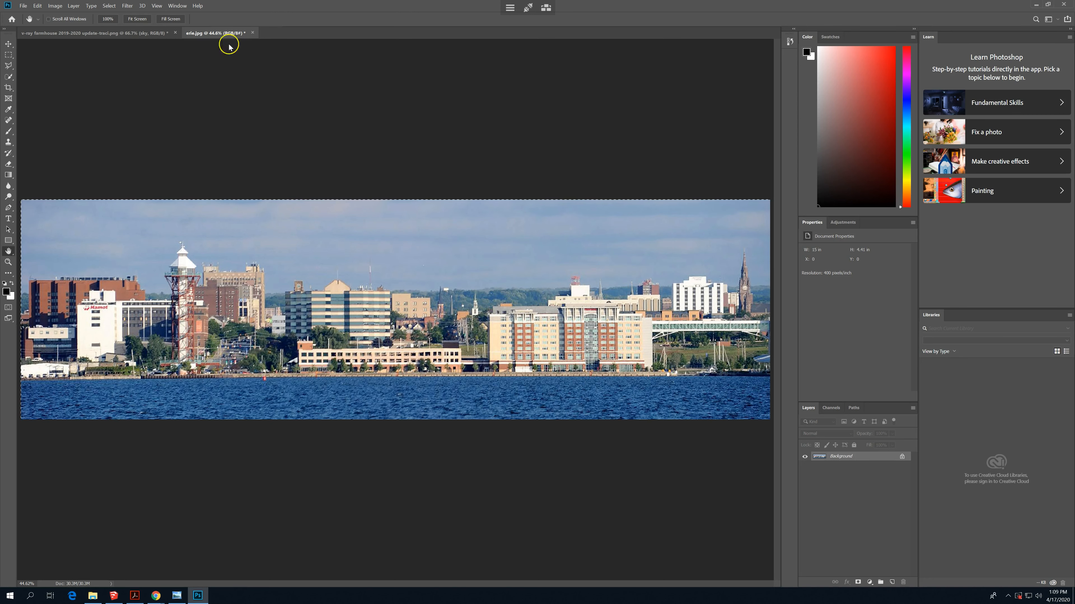
- Return to the farmhouse document and check its pixel dimensions and resolution for comparison
{"action": "left_click", "coordinate": [141, 33]}
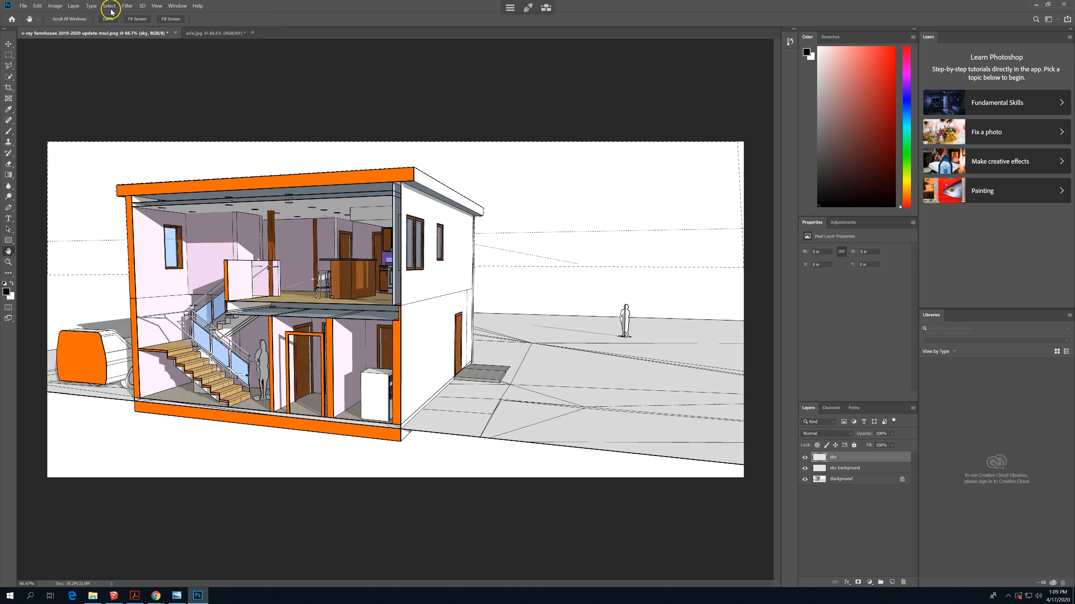
{"action": "left_click", "coordinate": [74, 6]}
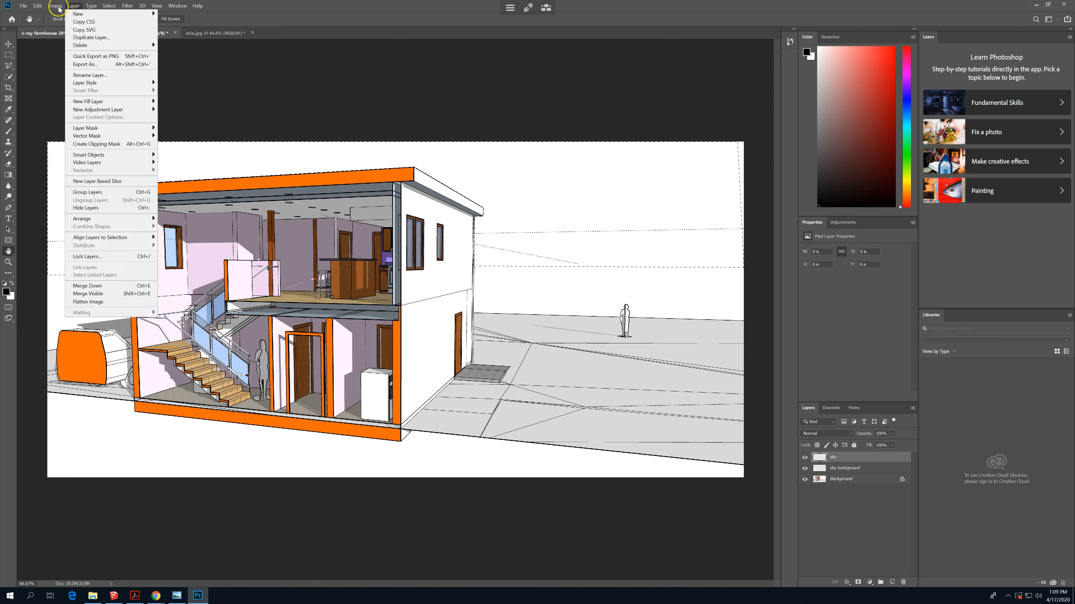
{"action": "mouse_move", "coordinate": [56, 6]}
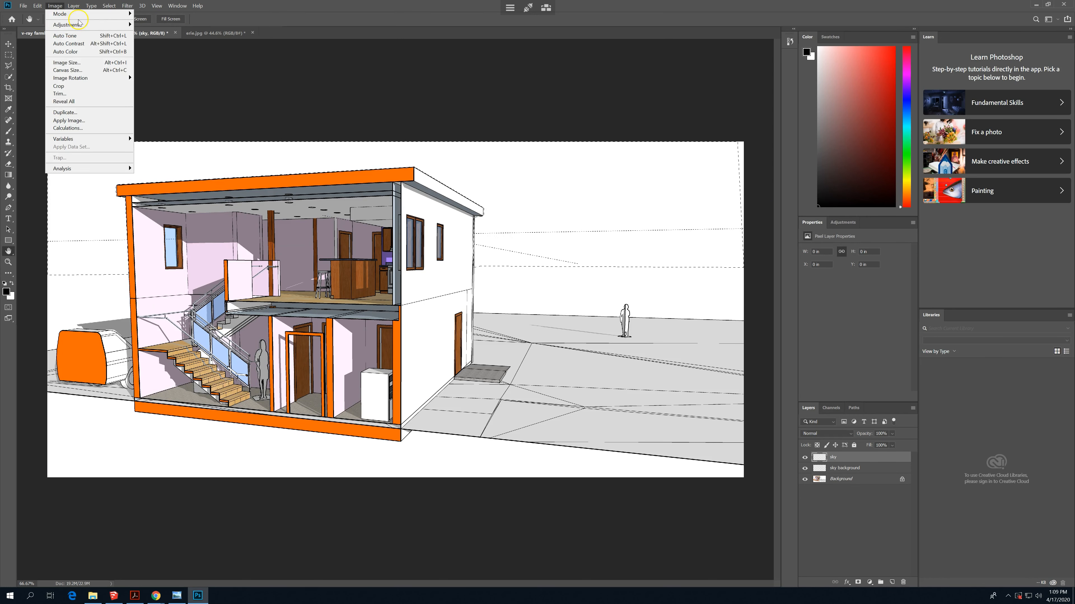
{"action": "left_click", "coordinate": [97, 66]}
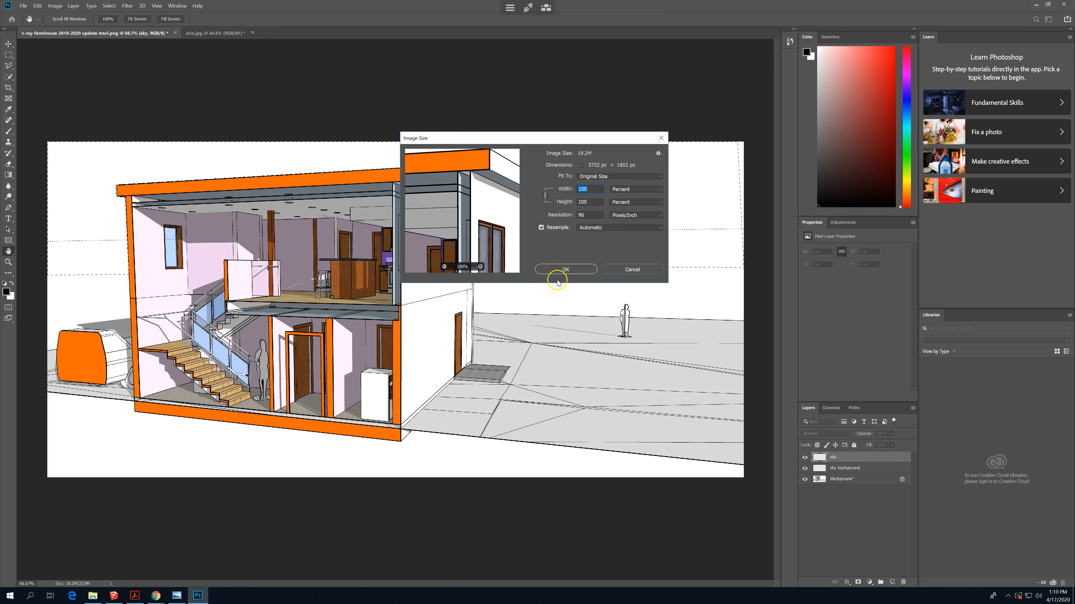
{"action": "left_click", "coordinate": [630, 276]}
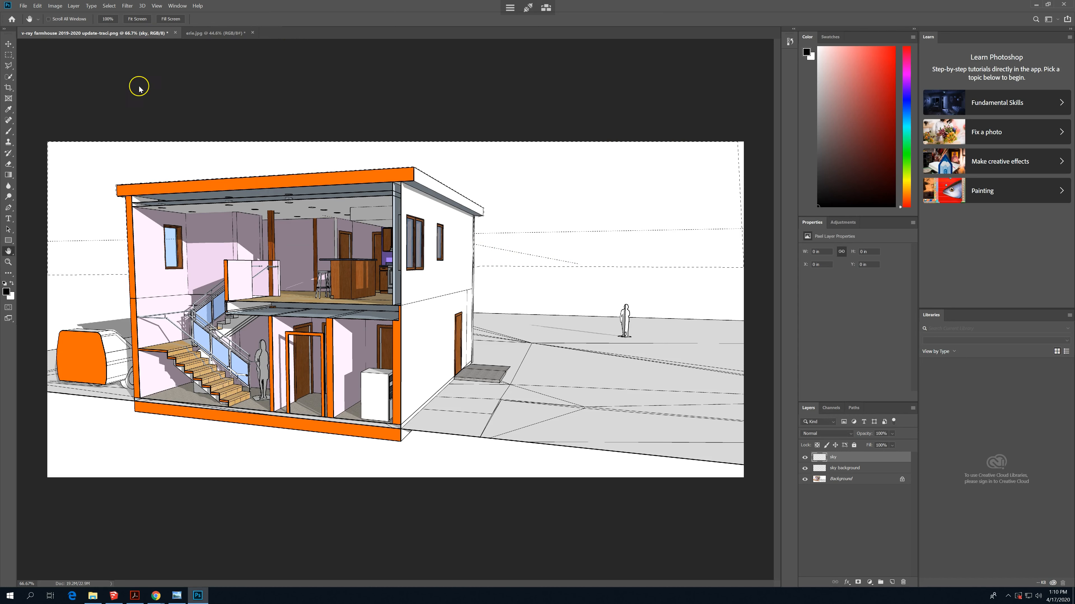
- Paste the enlarged skyline photo into the sky horizon selection and move it up so the city buildings show behind the house
{"action": "left_click", "coordinate": [38, 7]}
{"action": "mouse_move", "coordinate": [94, 81]}
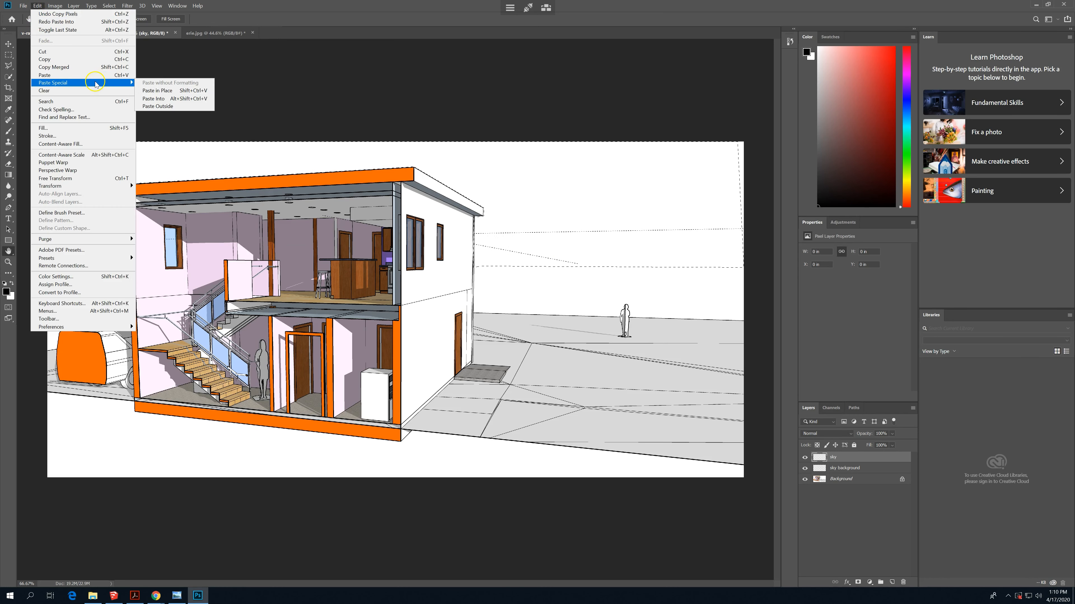
{"action": "left_click", "coordinate": [182, 98]}
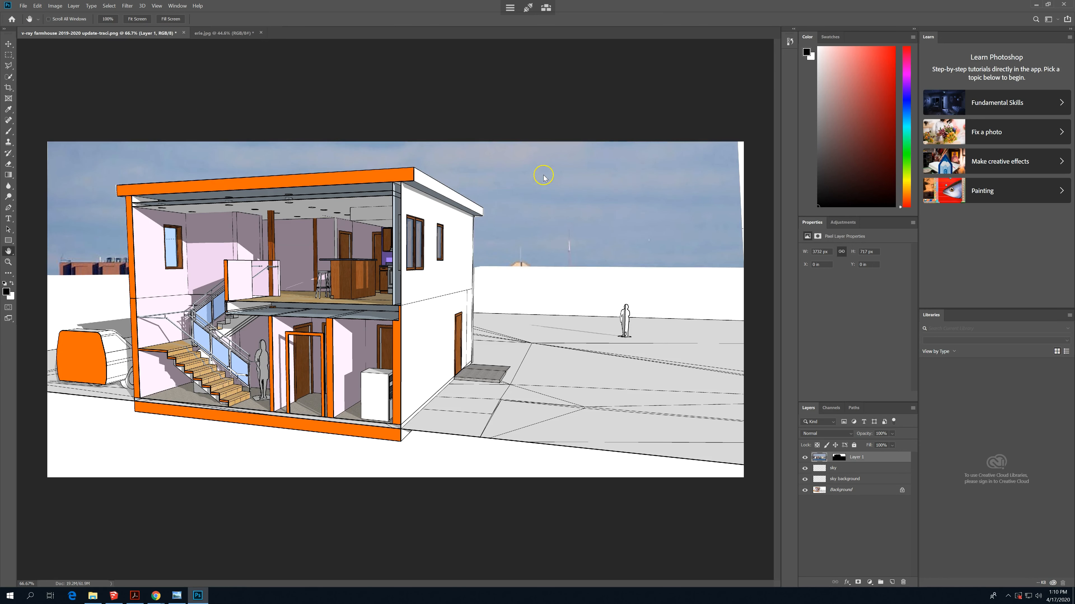
{"action": "left_click", "coordinate": [8, 44]}
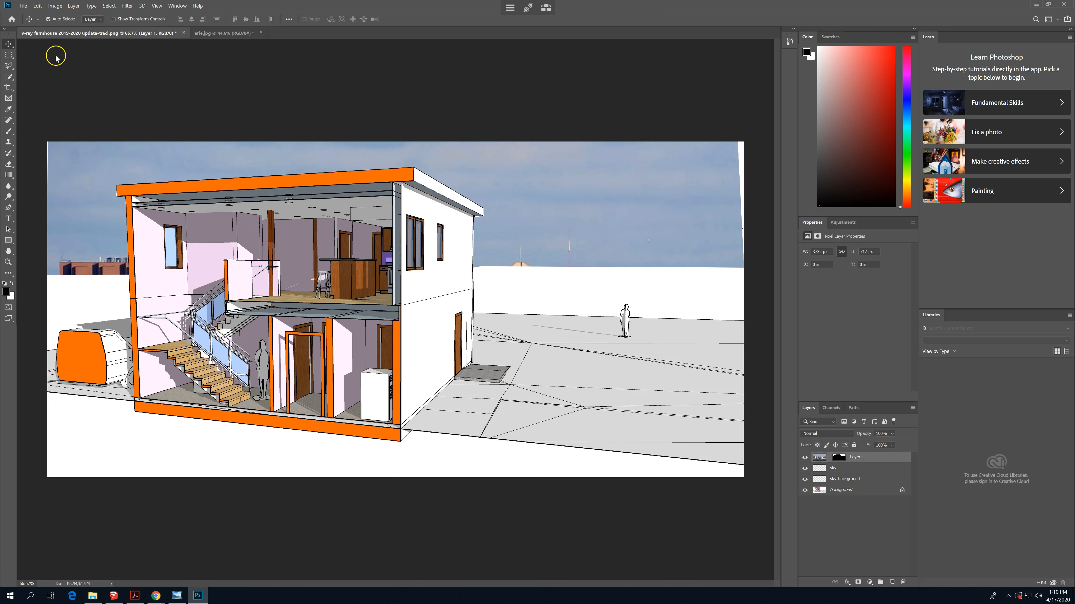
{"action": "left_click_drag", "start_coordinate": [497, 204], "coordinate": [583, 170]}
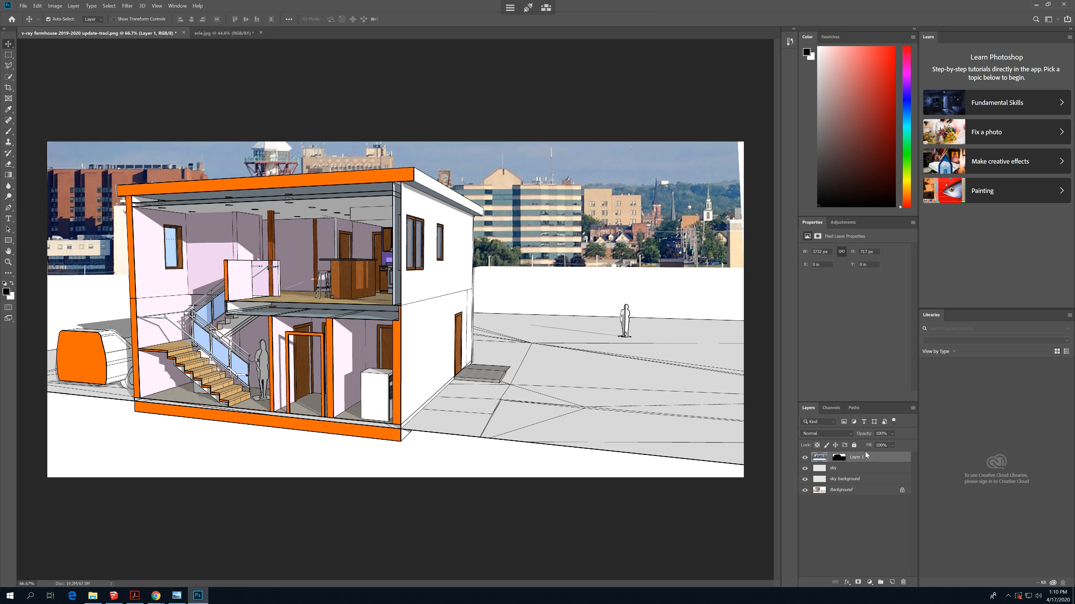
- Hide Layer 1 with the pasted skyline, choose the Polygonal Lasso tool and make the sky layer active
{"action": "left_click", "coordinate": [804, 457]}
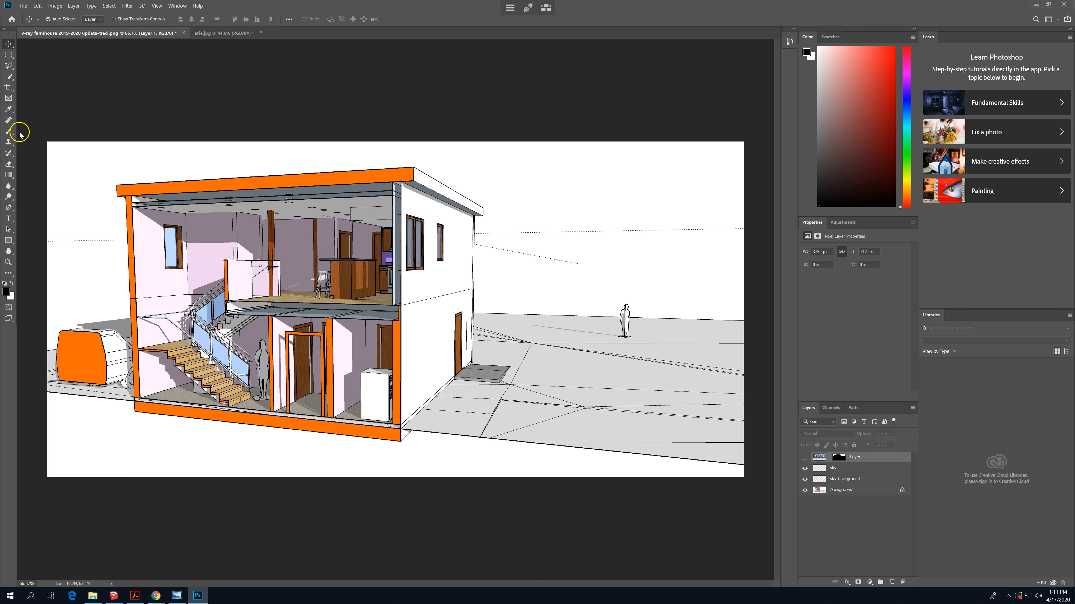
{"action": "left_click", "coordinate": [8, 66]}
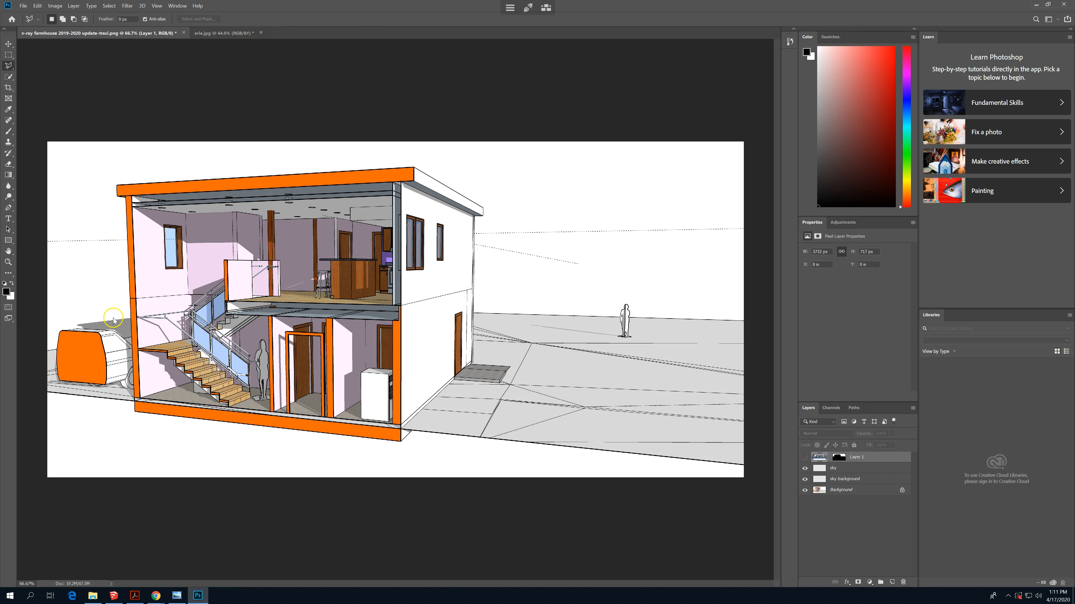
{"action": "left_click", "coordinate": [870, 469]}
- Outline the sky area with the Polygonal Lasso along the house's roofline, the ground horizon and the outer canvas edges
{"action": "left_click", "coordinate": [52, 328]}
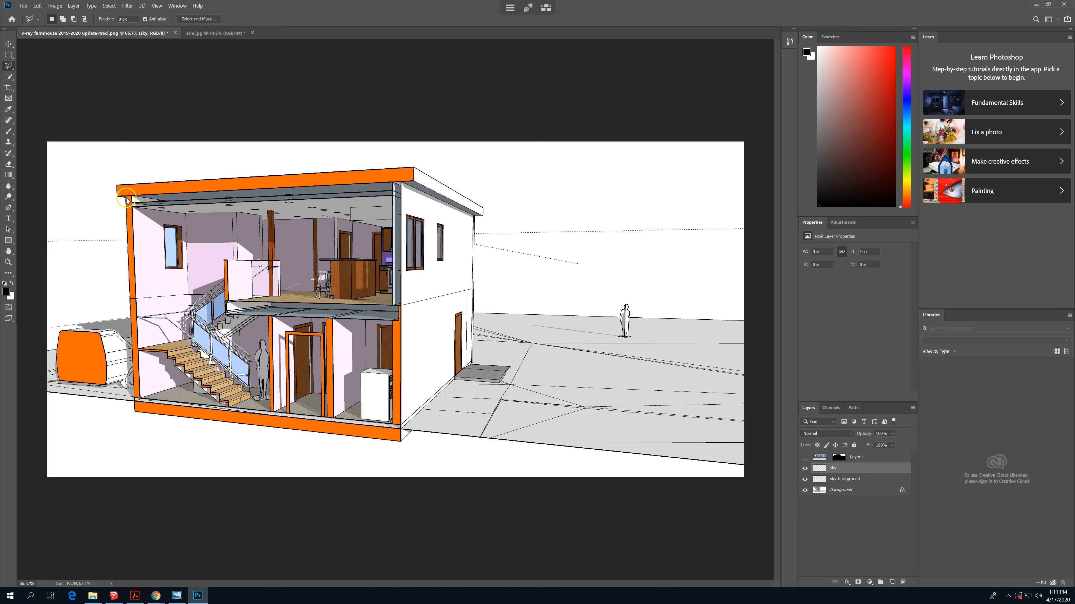
{"action": "left_click", "coordinate": [117, 185]}
{"action": "left_click", "coordinate": [415, 169]}
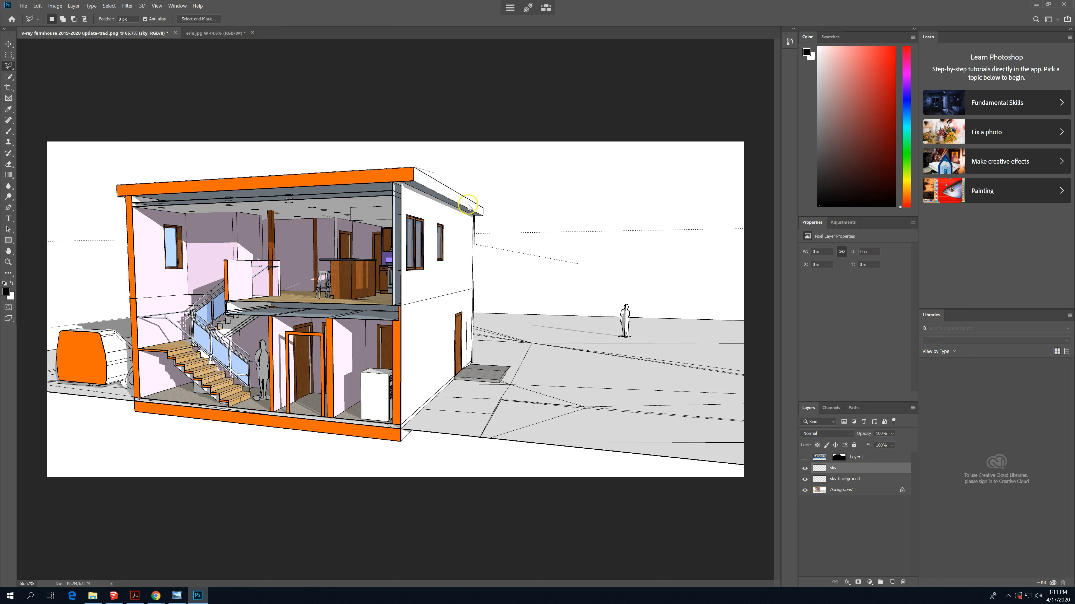
{"action": "left_click", "coordinate": [483, 216]}
{"action": "left_click", "coordinate": [744, 322]}
{"action": "left_click", "coordinate": [744, 143]}
{"action": "left_click", "coordinate": [48, 144]}
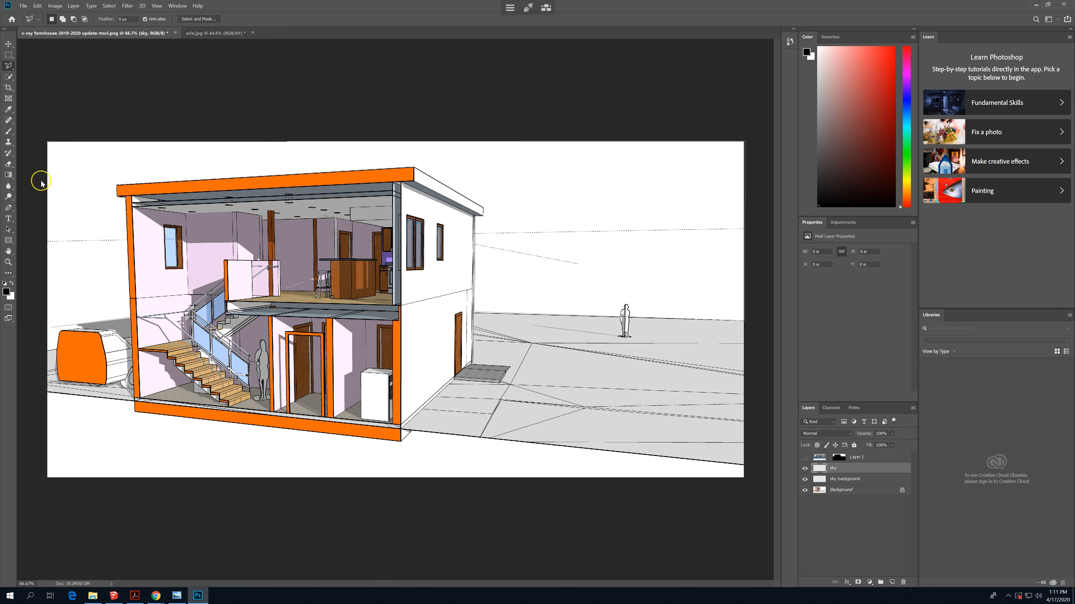
{"action": "left_click", "coordinate": [46, 351]}
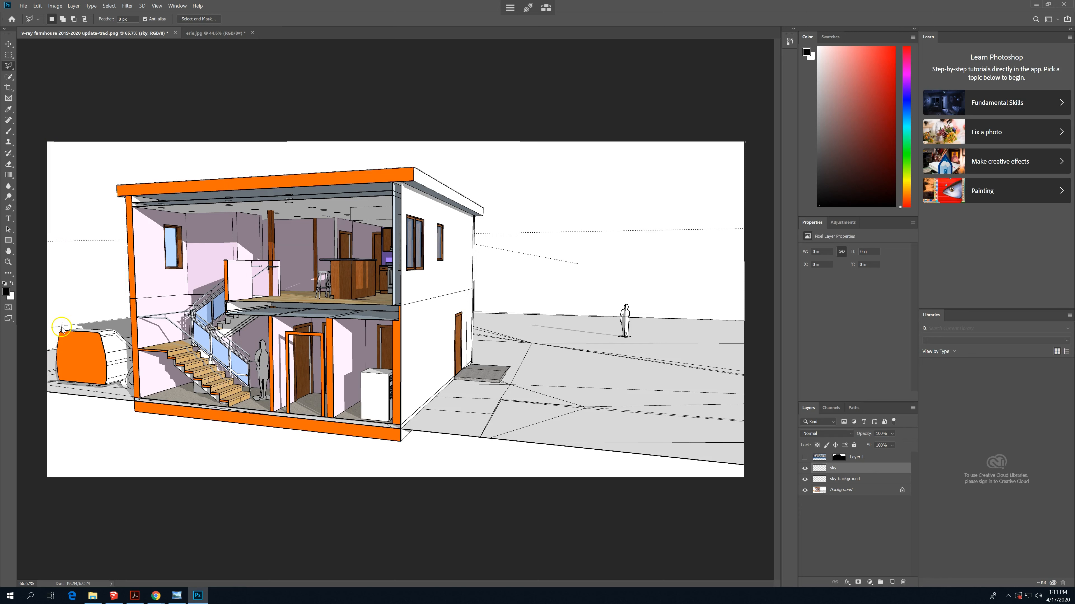
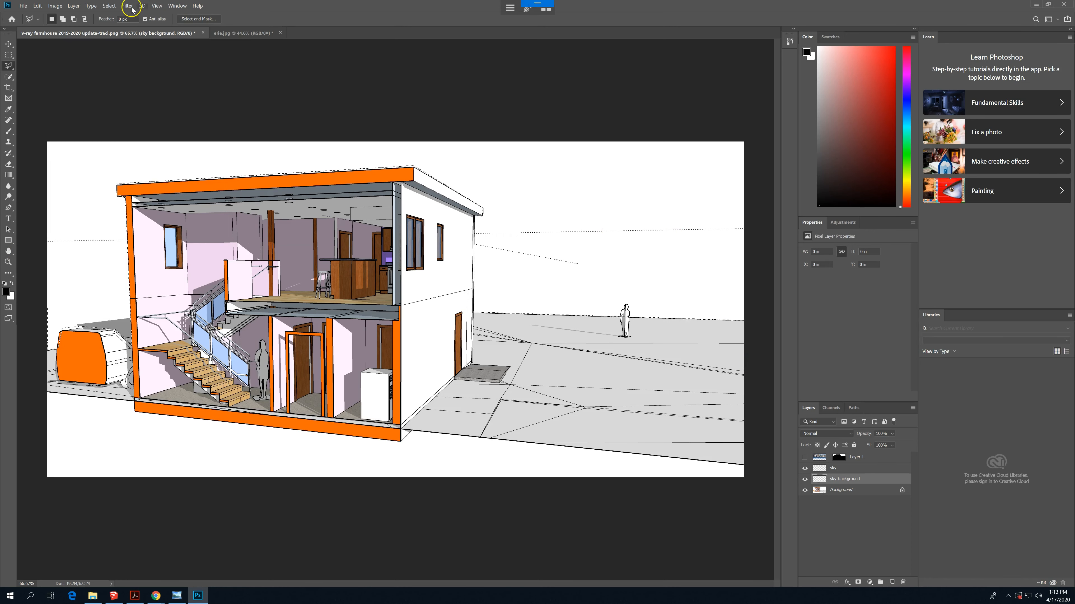
- Save the current sky outline selection as a new channel named sky
{"action": "left_click", "coordinate": [110, 6]}
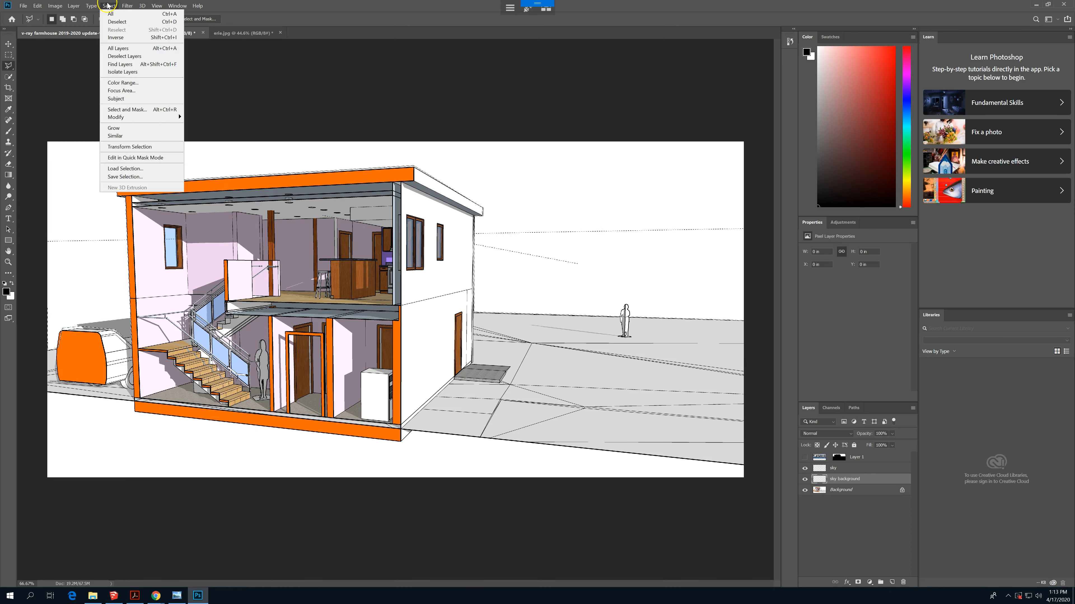
{"action": "left_click", "coordinate": [147, 178]}
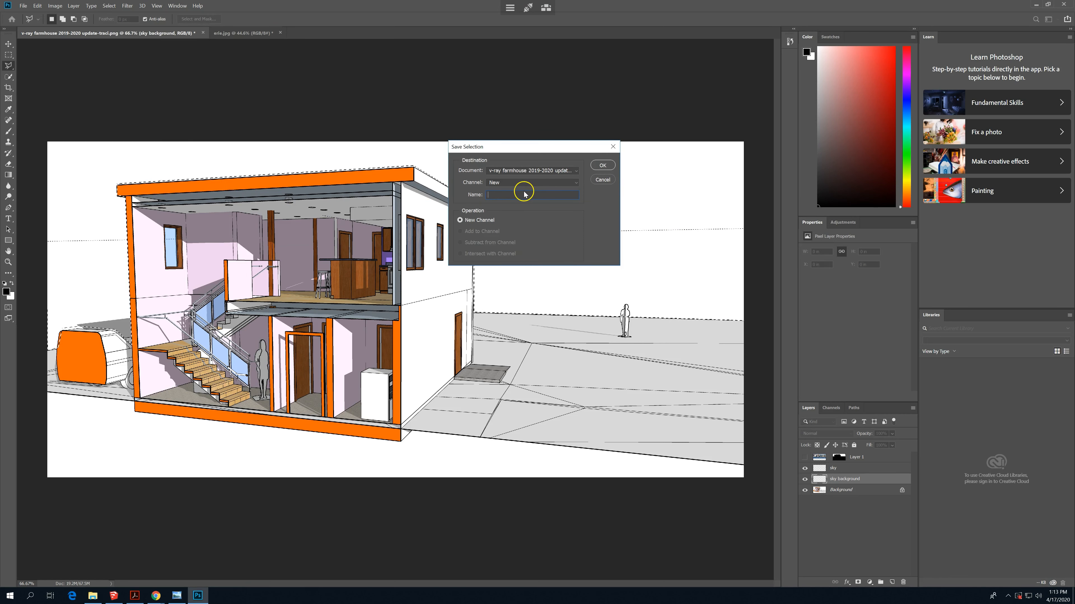
{"action": "type", "text": "sky"}
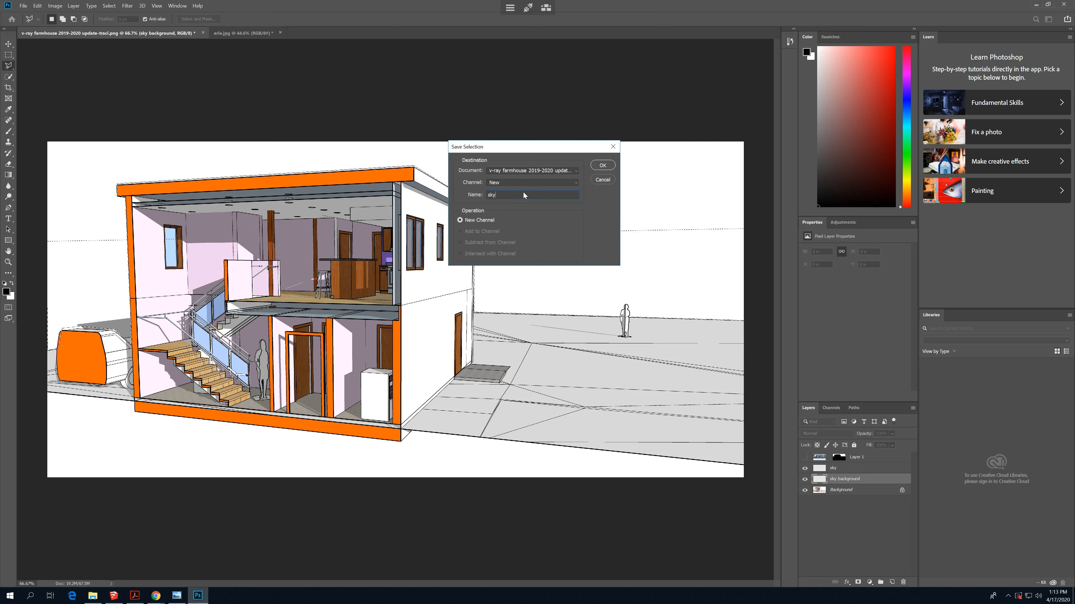
{"action": "left_click", "coordinate": [603, 165]}
{"action": "left_click", "coordinate": [852, 408]}
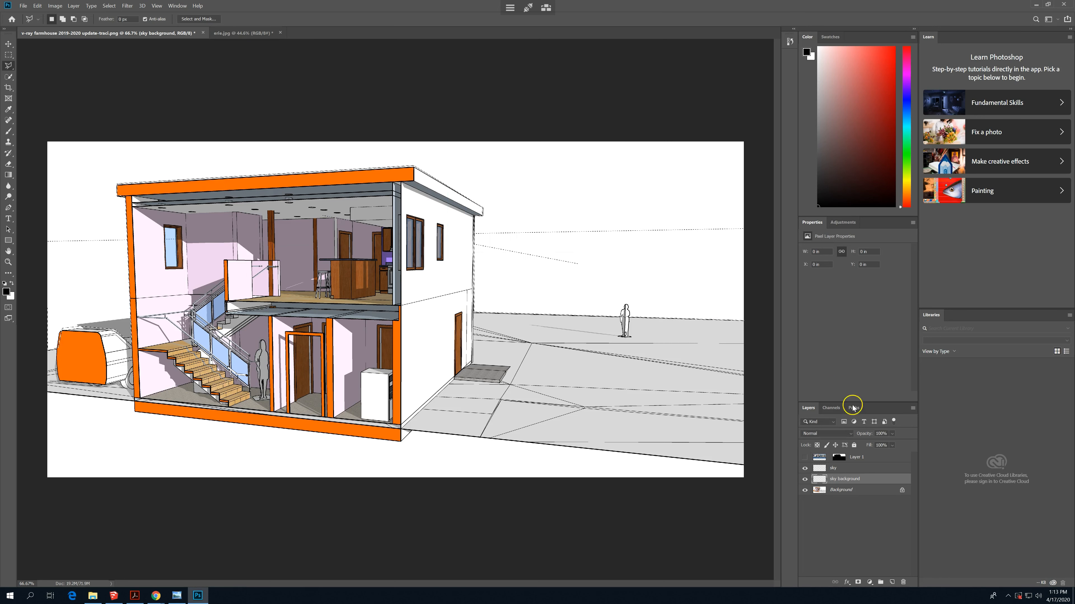
- Paste the skyline photo into the sky selection and move it up so the city buildings show behind the house
{"action": "left_click", "coordinate": [38, 6]}
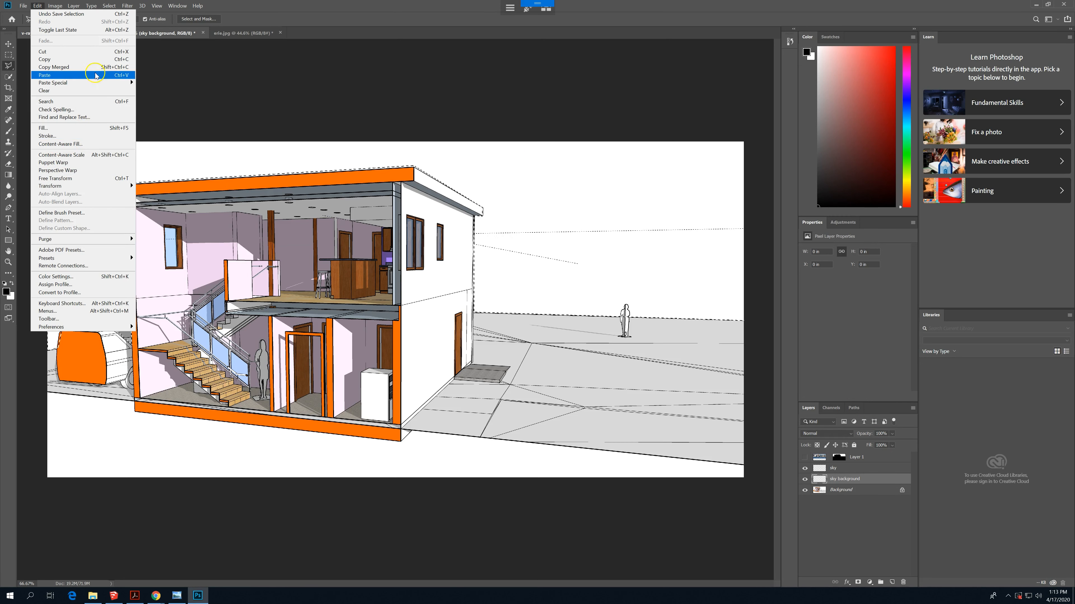
{"action": "left_click", "coordinate": [98, 83]}
{"action": "left_click", "coordinate": [183, 98]}
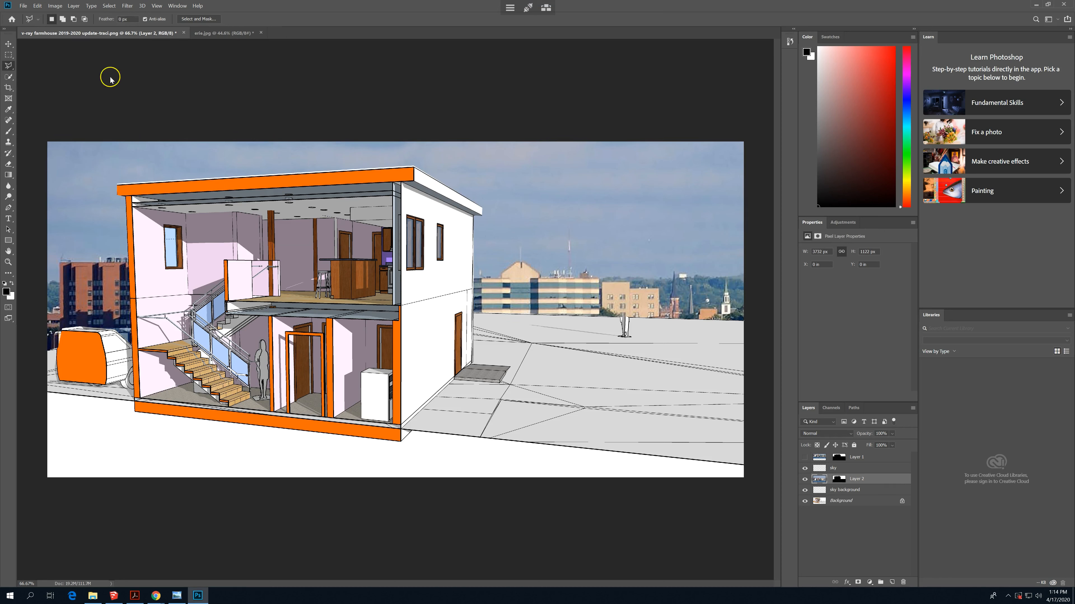
{"action": "left_click", "coordinate": [8, 43]}
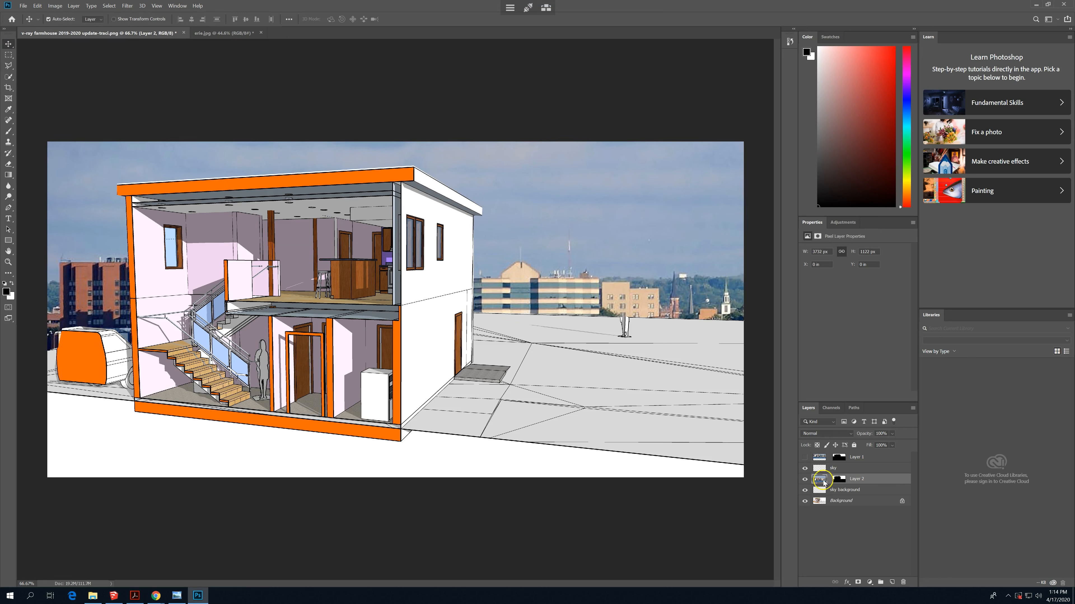
{"action": "left_click", "coordinate": [859, 482]}
{"action": "left_click_drag", "start_coordinate": [619, 347], "coordinate": [629, 205]}
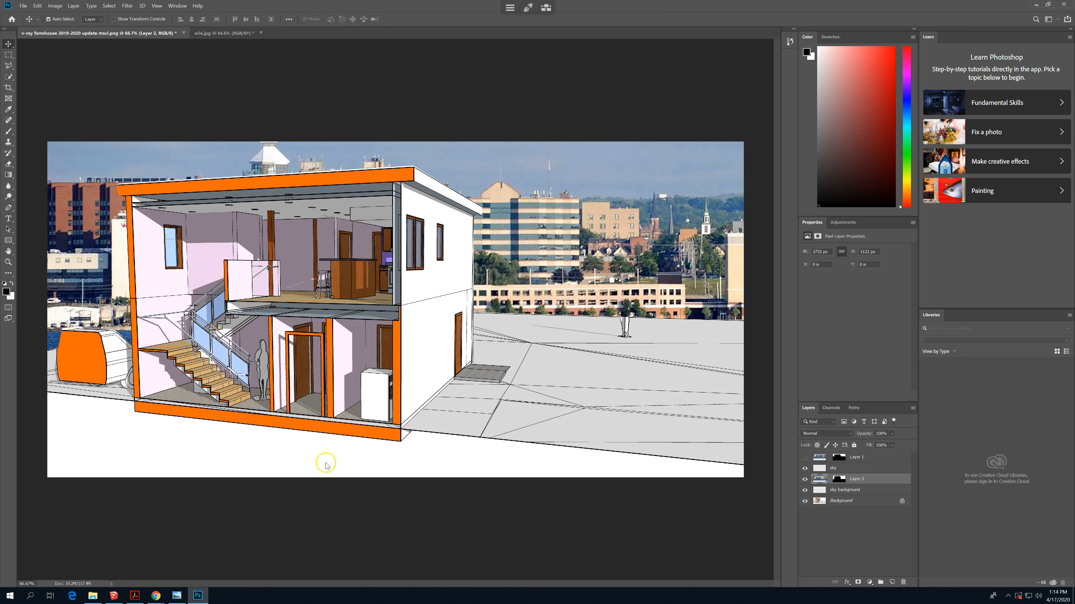
- Switch to Windows Photo Viewer and place the 1501_Web_04 reference rendering beside the farmhouse drawing for comparison
{"action": "left_click", "coordinate": [172, 598]}
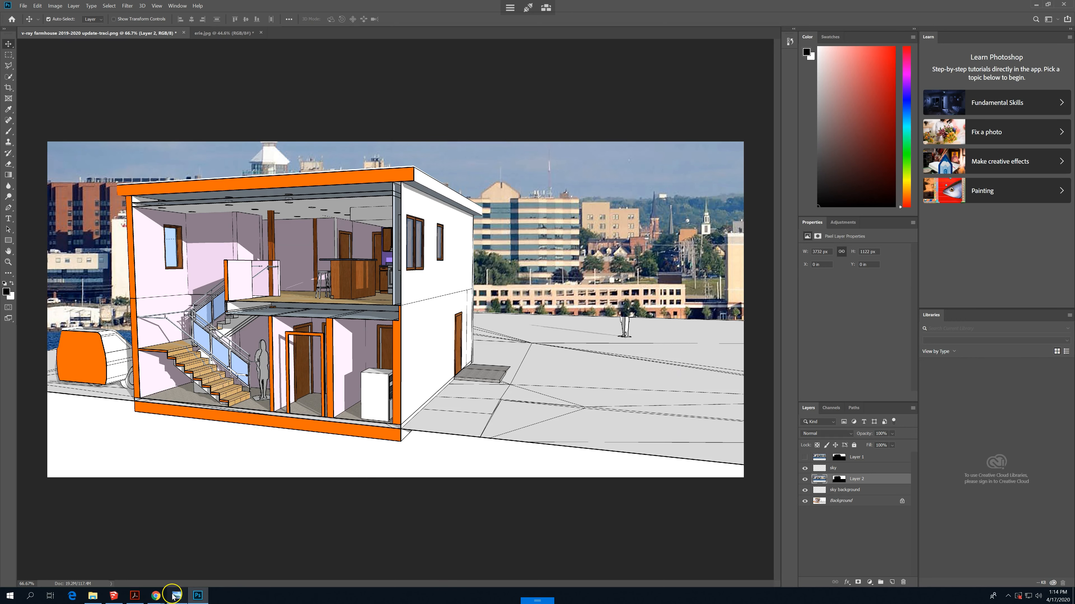
{"action": "left_click_drag", "start_coordinate": [439, 114], "coordinate": [699, 118]}
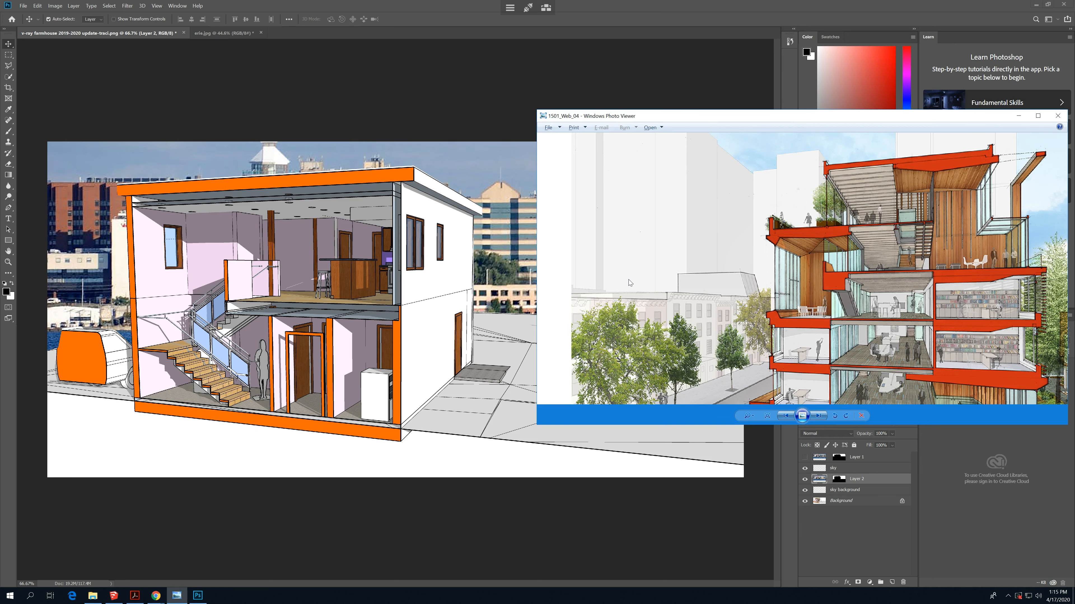
- Select the whole erie.jpg photo and apply the Artistic Watercolor filter with brush detail 9, shadow intensity 1 and texture 1
{"action": "left_click", "coordinate": [219, 37]}
{"action": "key", "text": "ctrl+a"}
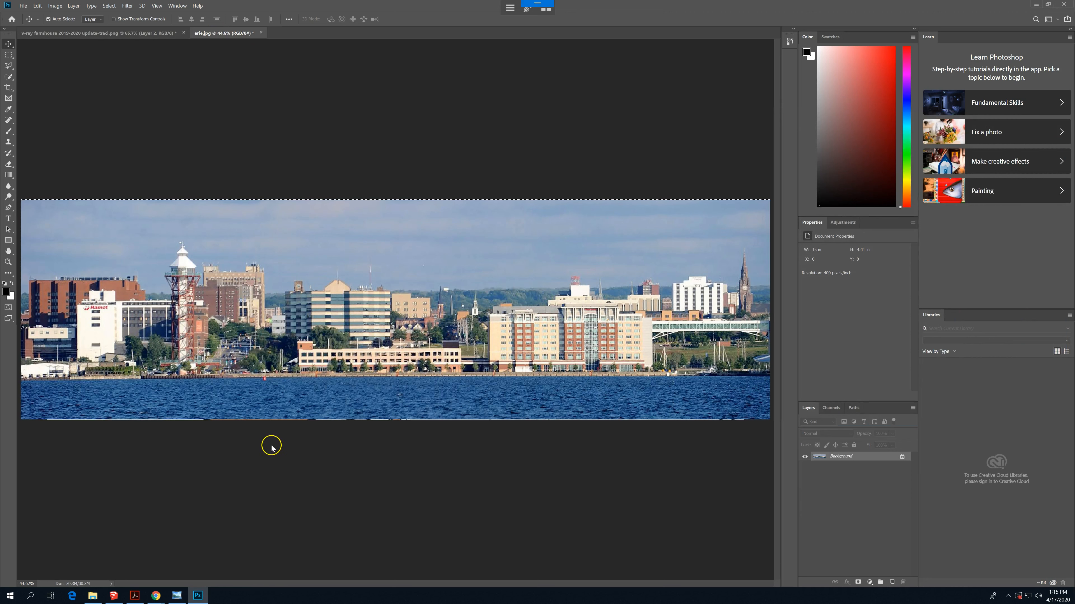
{"action": "left_click", "coordinate": [157, 5]}
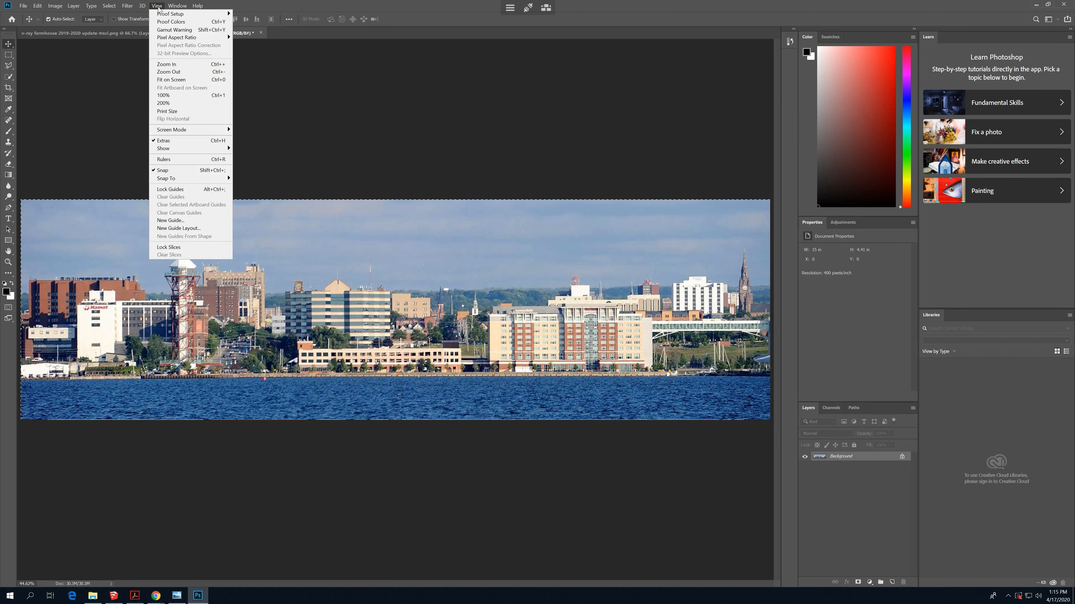
{"action": "mouse_move", "coordinate": [127, 6]}
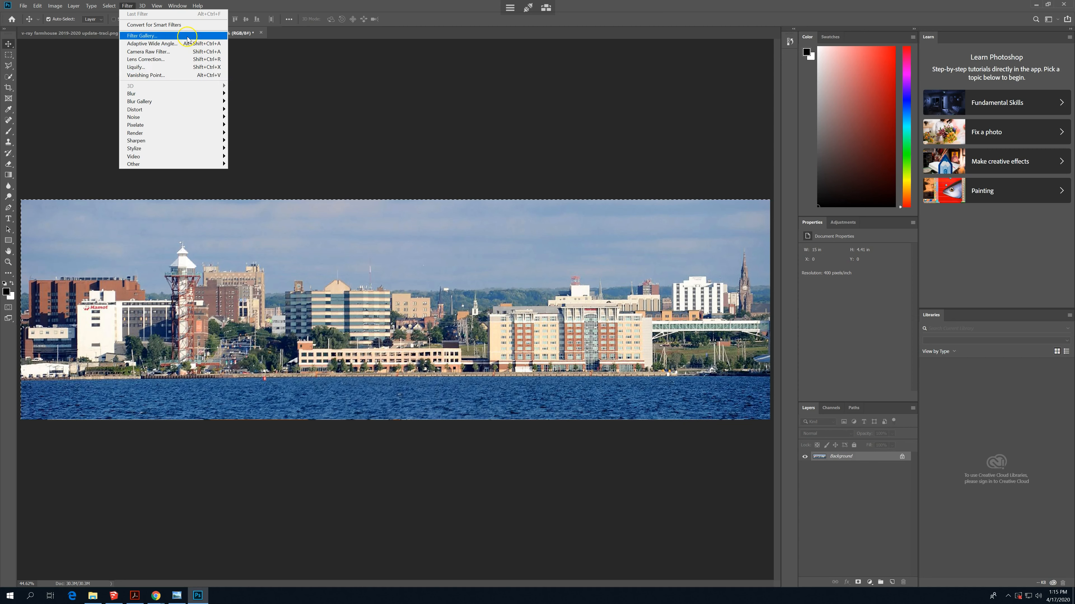
{"action": "left_click", "coordinate": [402, 76]}
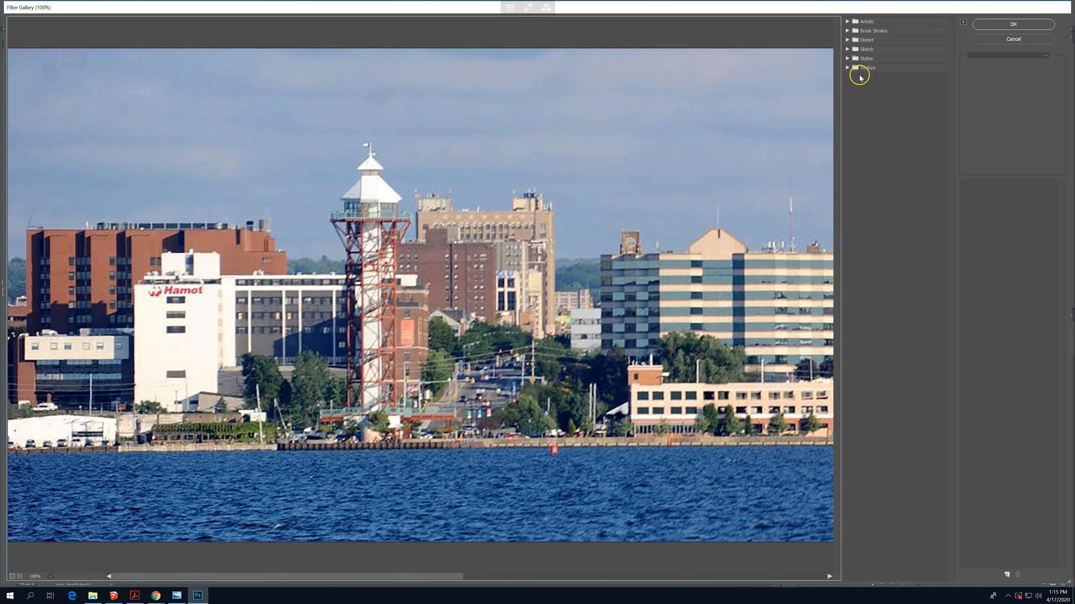
{"action": "left_click", "coordinate": [848, 21]}
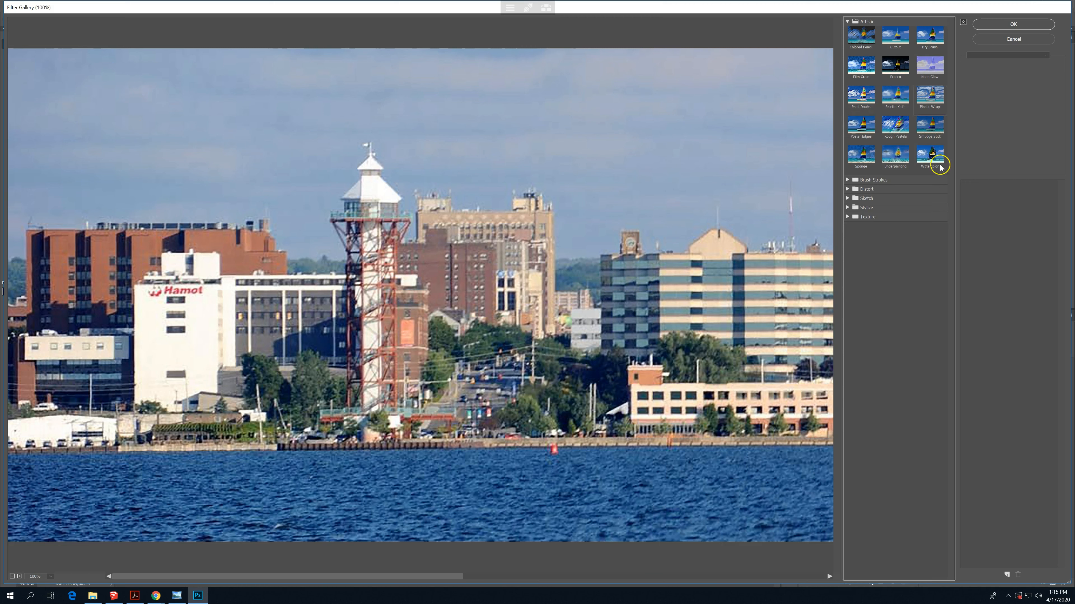
{"action": "left_click", "coordinate": [935, 153]}
{"action": "left_click", "coordinate": [935, 154]}
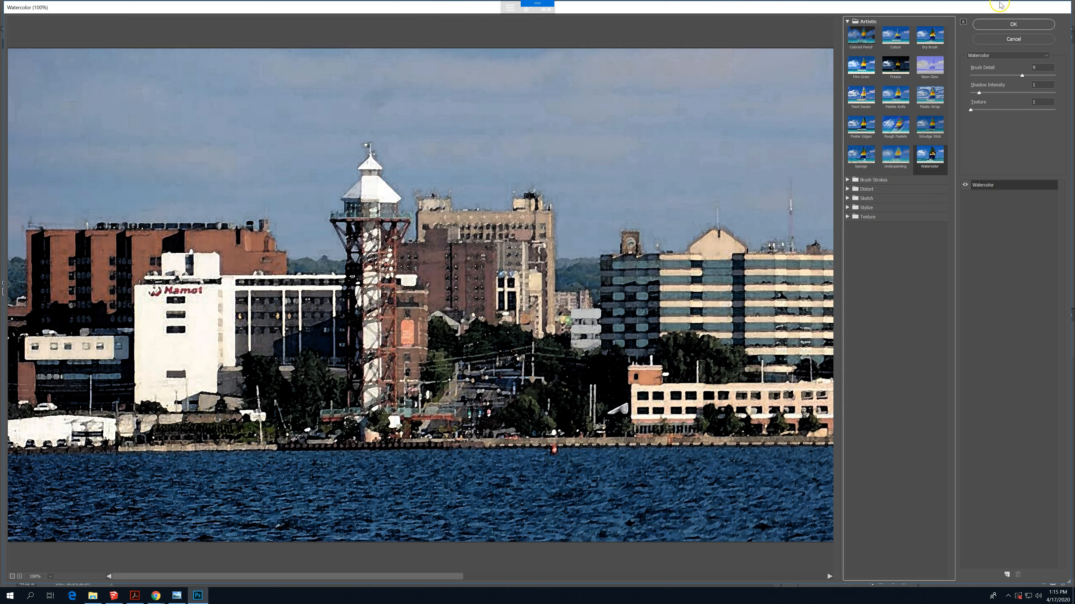
{"action": "left_click", "coordinate": [1011, 24]}
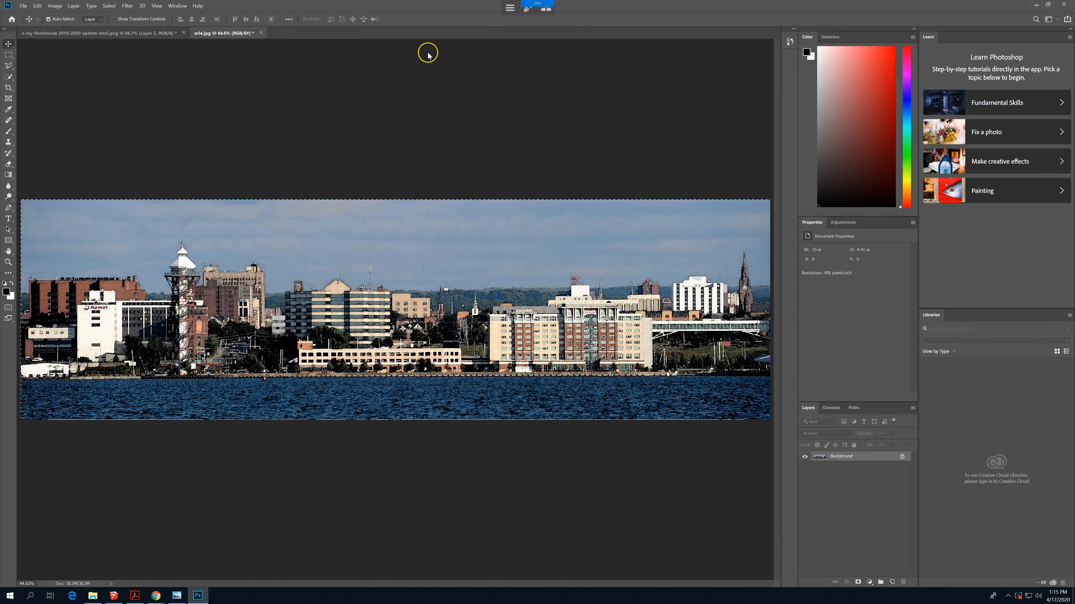
- Return to the farmhouse document and disable the layer mask on Layer 2, keeping the layer's image active
{"action": "left_click", "coordinate": [175, 37]}
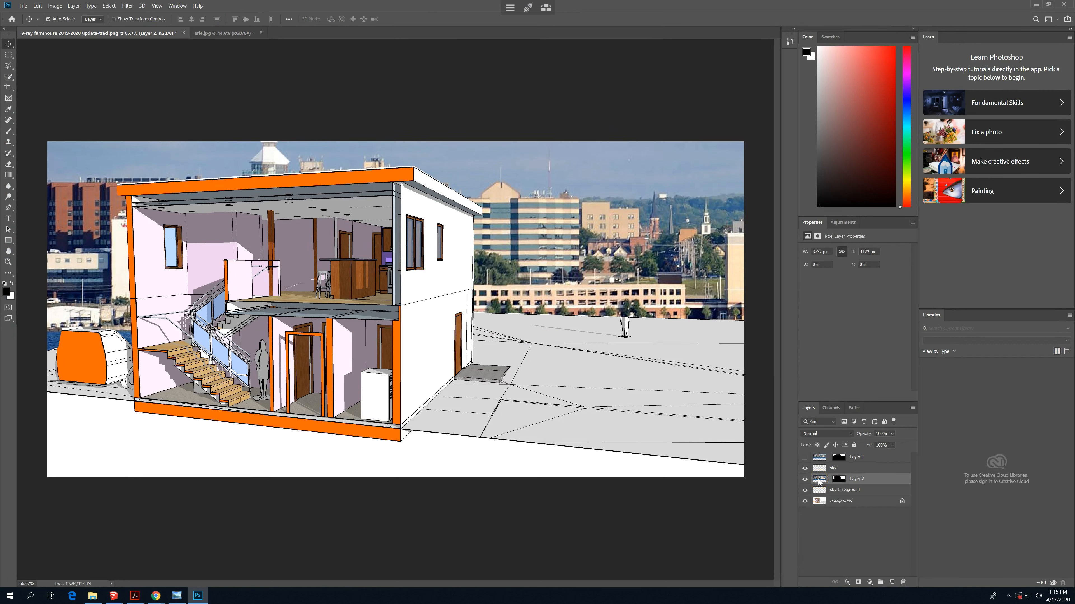
{"action": "left_click", "coordinate": [838, 480]}
{"action": "left_click", "coordinate": [839, 480]}
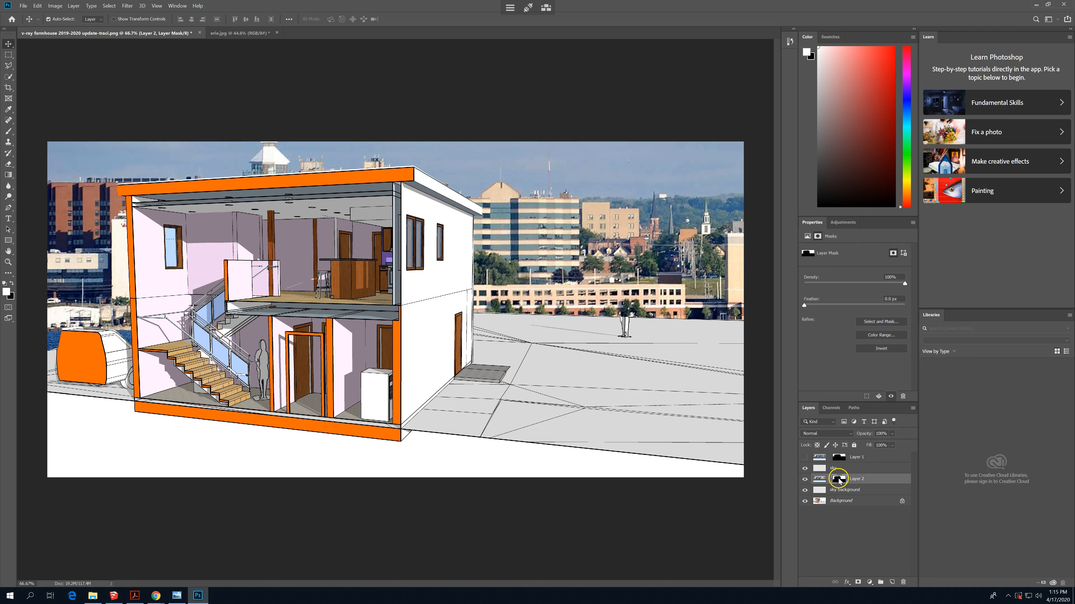
{"action": "left_click", "coordinate": [874, 481]}
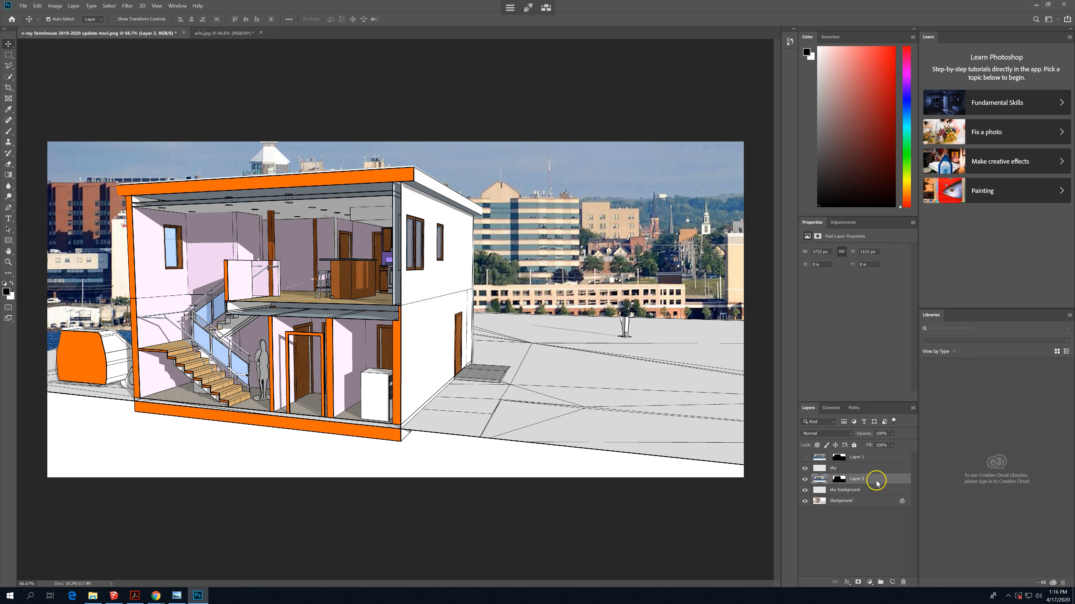
{"action": "right_click", "coordinate": [843, 482]}
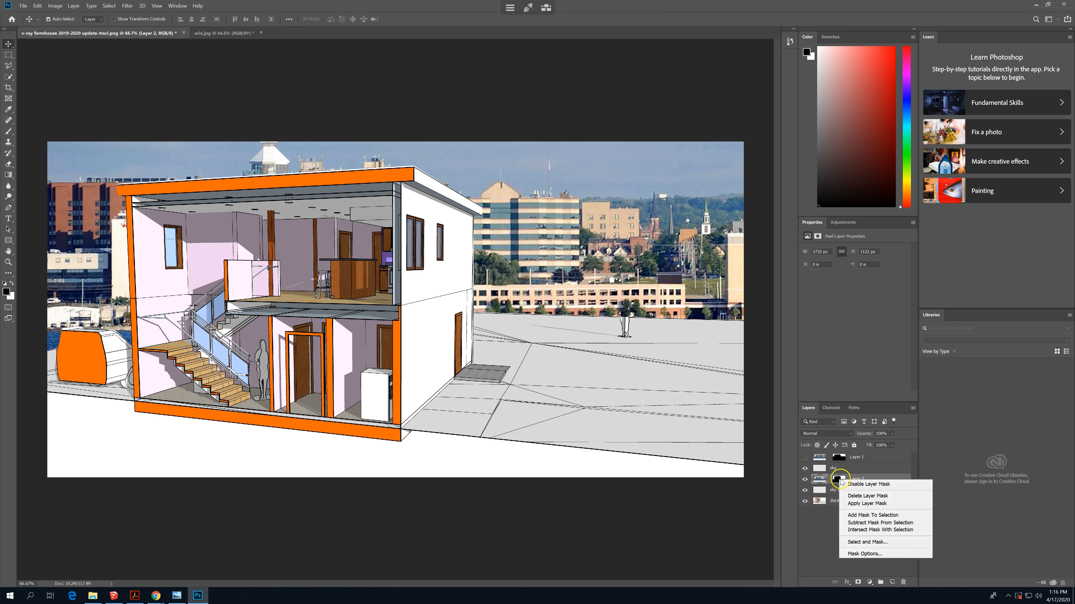
{"action": "left_click", "coordinate": [870, 484]}
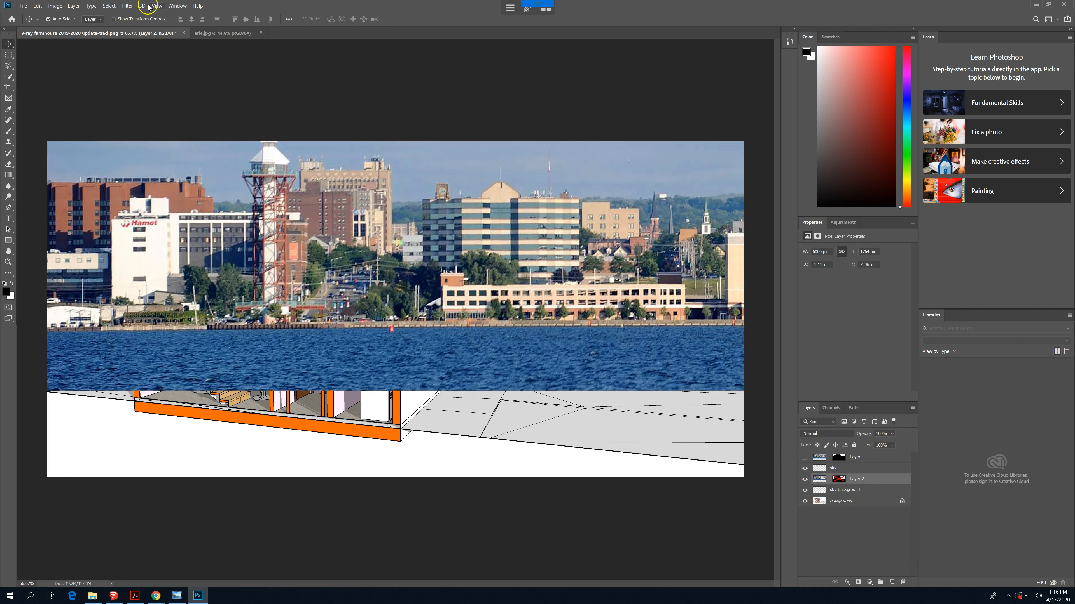
- Apply the last-used Filter Gallery watercolor effect twice to the skyline photo on Layer 2
{"action": "left_click", "coordinate": [126, 6]}
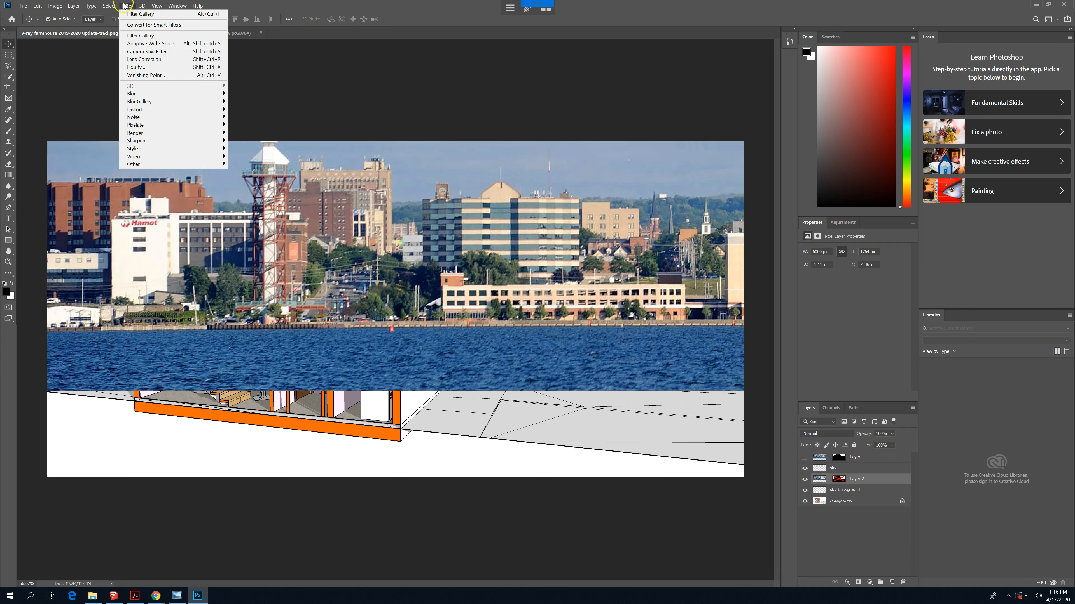
{"action": "left_click", "coordinate": [140, 15]}
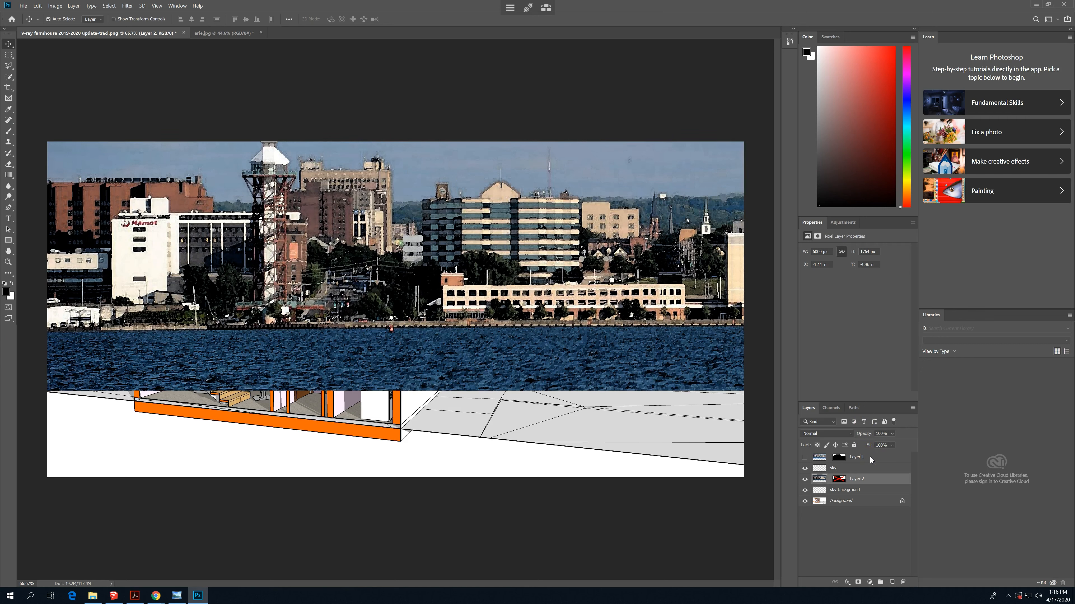
{"action": "left_click", "coordinate": [142, 5]}
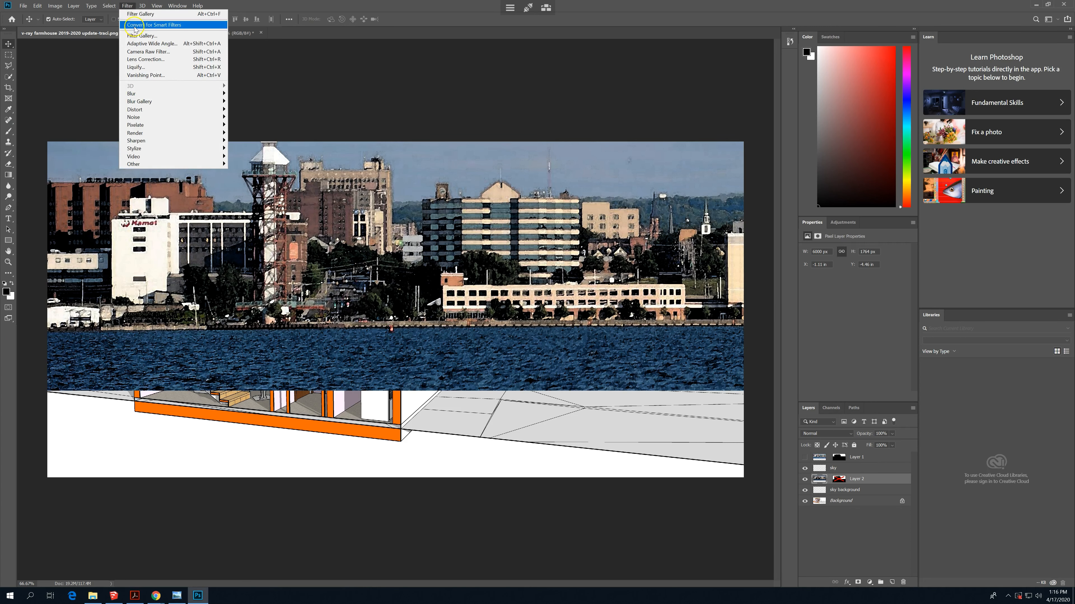
{"action": "left_click", "coordinate": [146, 12]}
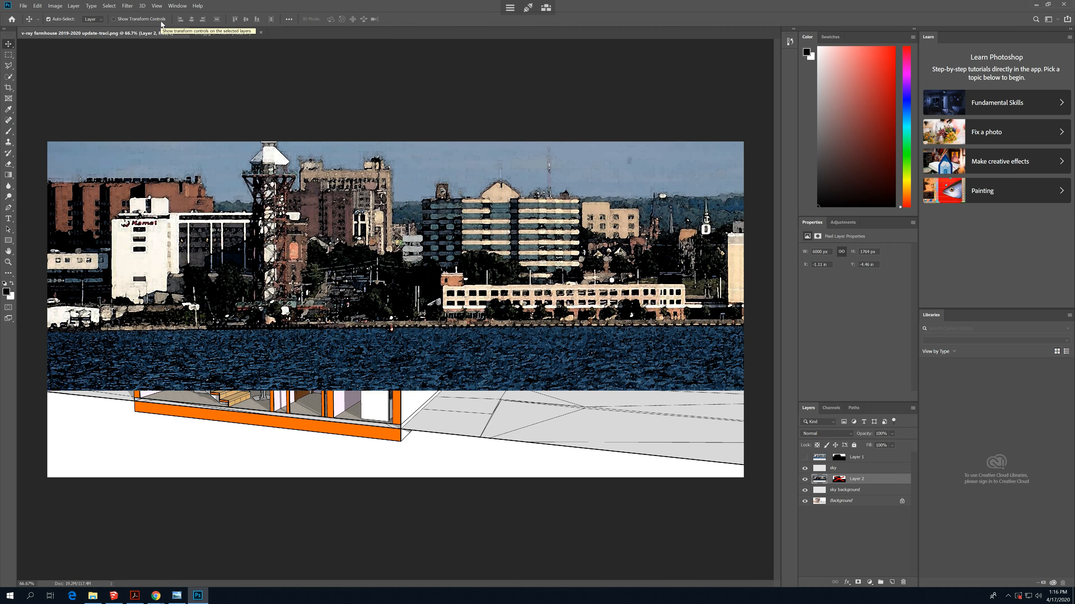
{"action": "left_click", "coordinate": [128, 8]}
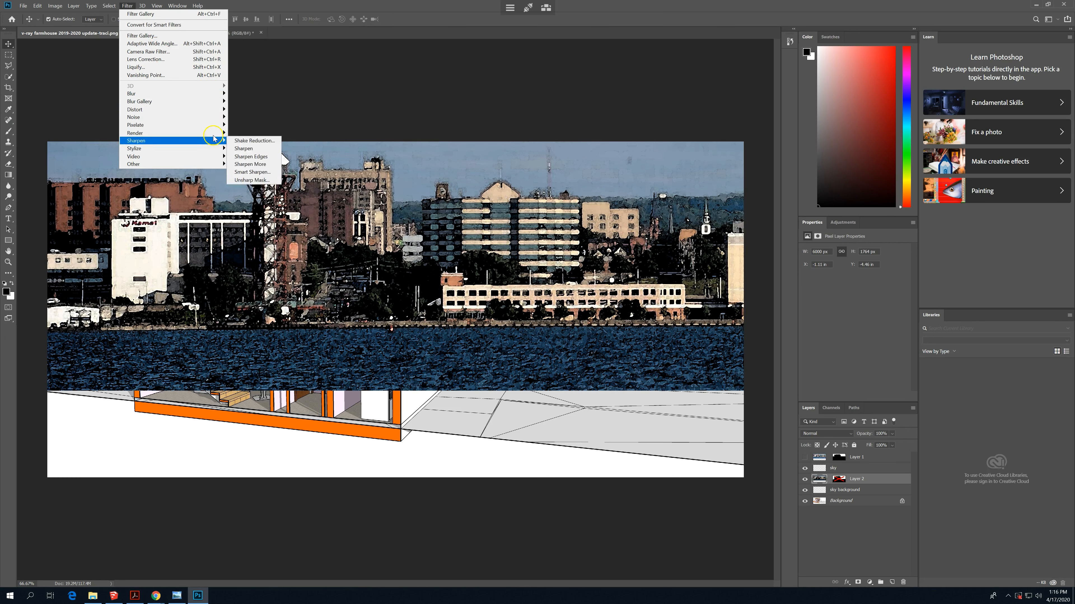
{"action": "mouse_move", "coordinate": [215, 135]}
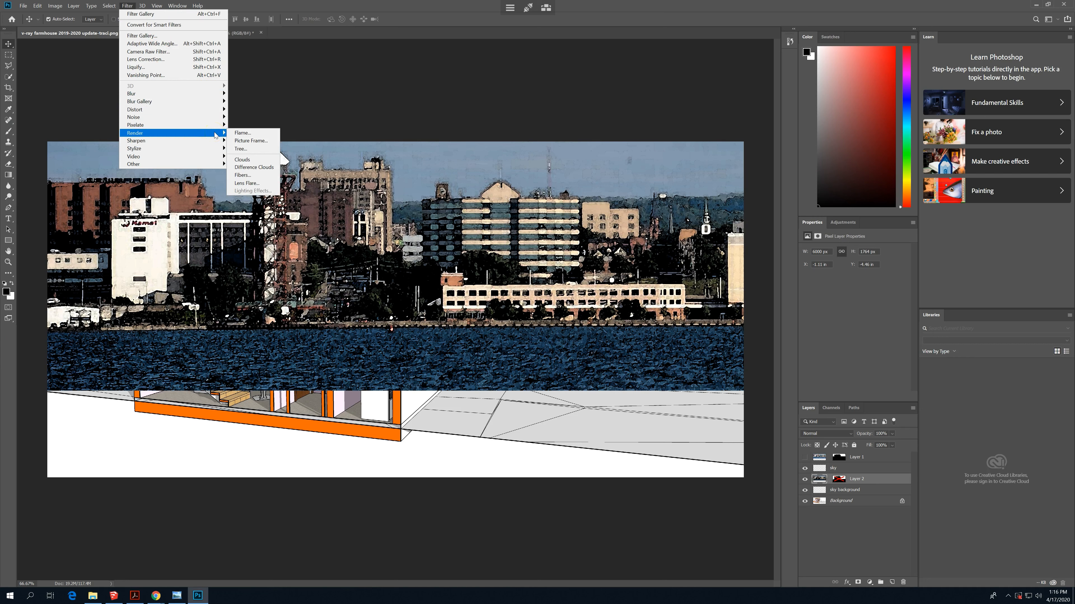
{"action": "left_click", "coordinate": [214, 142]}
{"action": "mouse_move", "coordinate": [215, 149]}
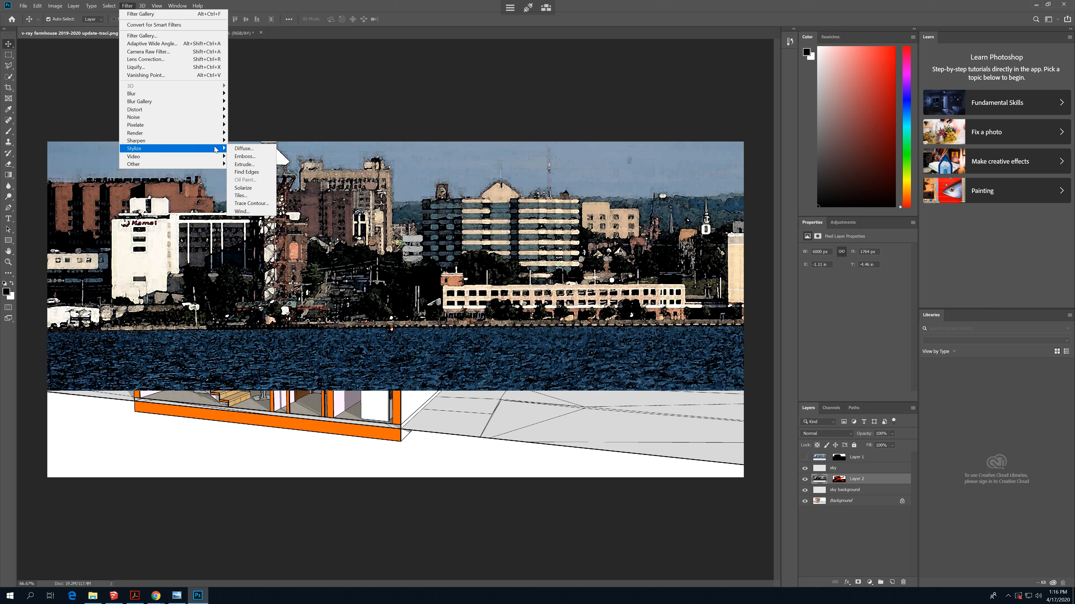
{"action": "left_click", "coordinate": [651, 8]}
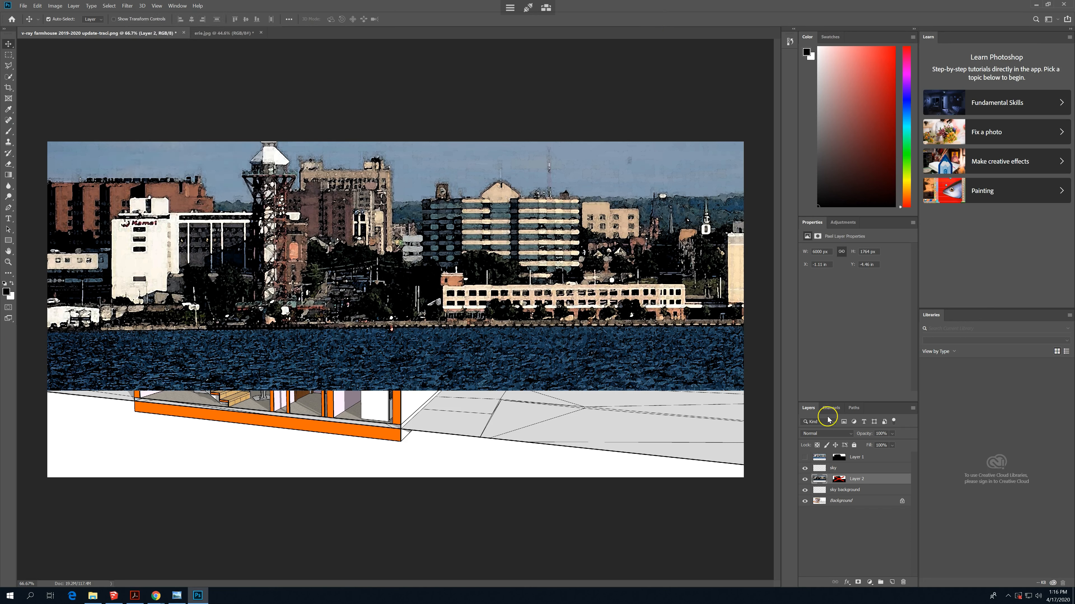
- Enable the layer mask on Layer 2 again
{"action": "right_click", "coordinate": [838, 480]}
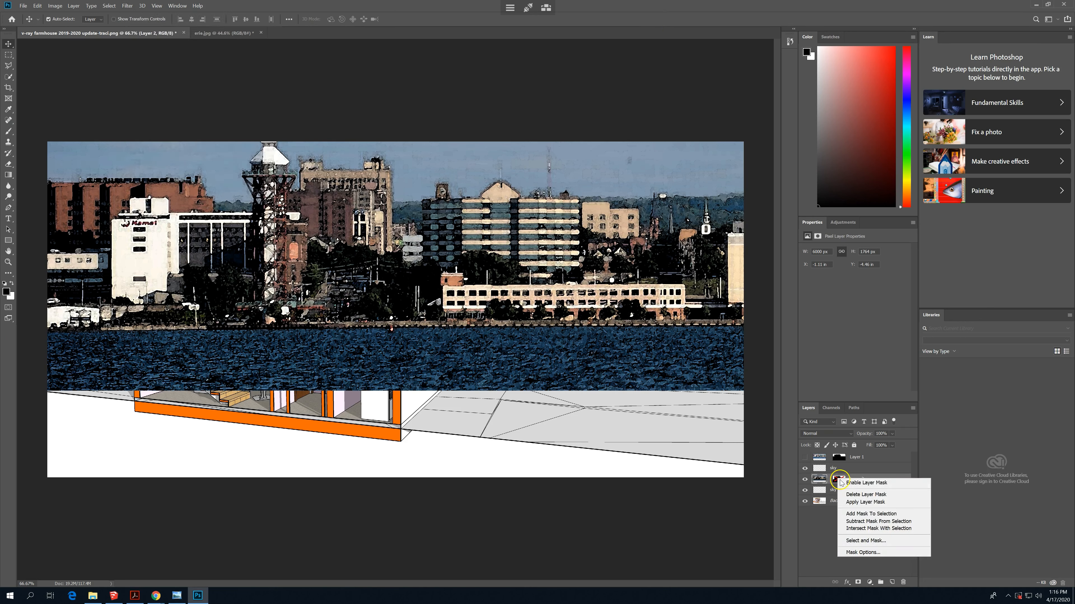
{"action": "left_click", "coordinate": [865, 483]}
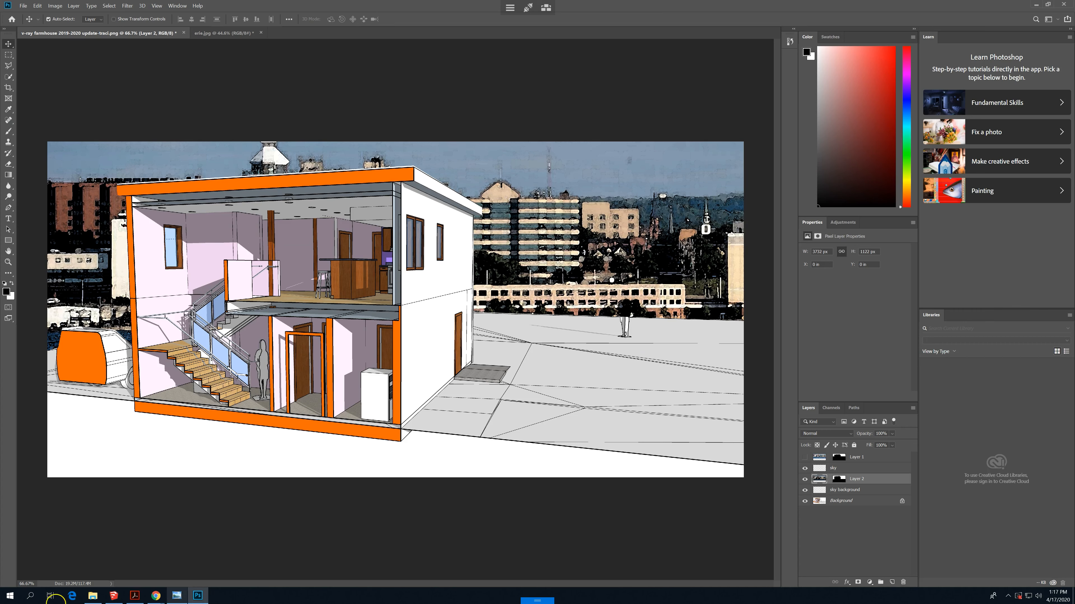
- Switch to the Google Images page in Chrome and search for "trees on transparent background"
{"action": "mouse_move", "coordinate": [157, 596]}
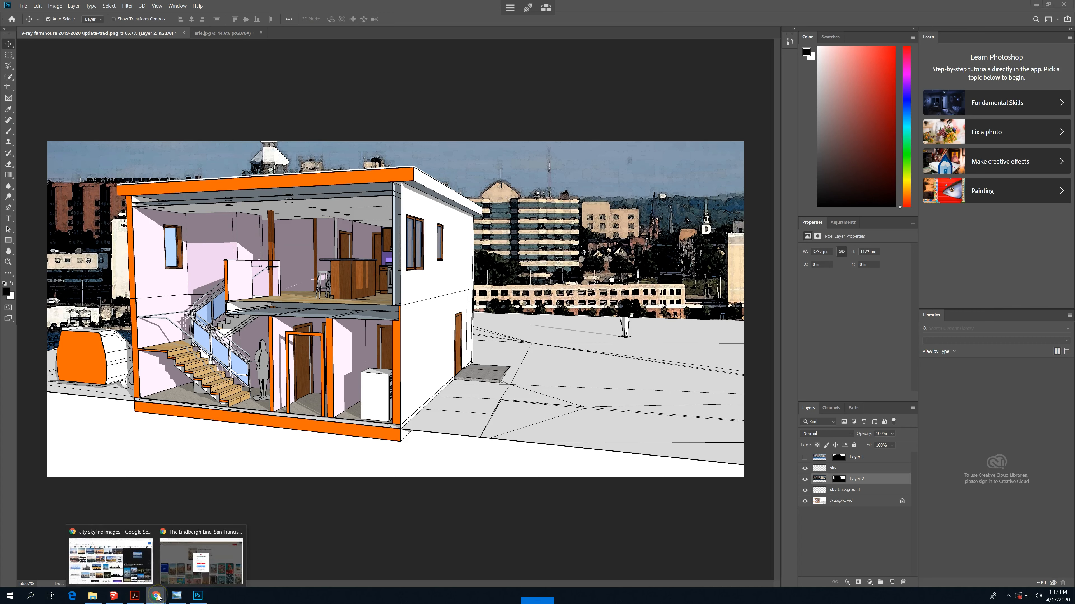
{"action": "left_click", "coordinate": [127, 565]}
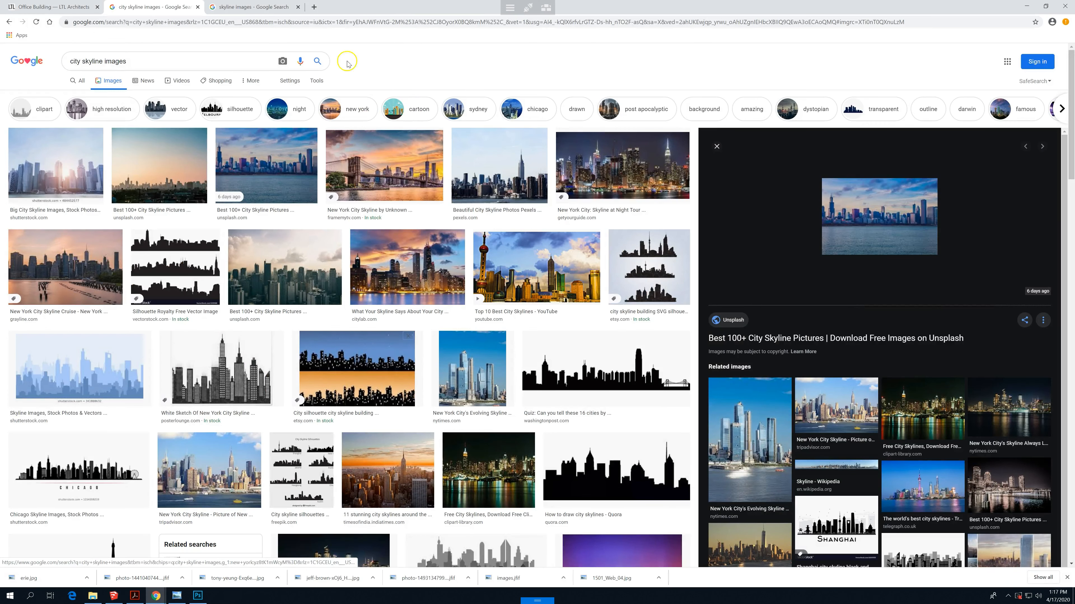
{"action": "triple_click", "coordinate": [187, 63]}
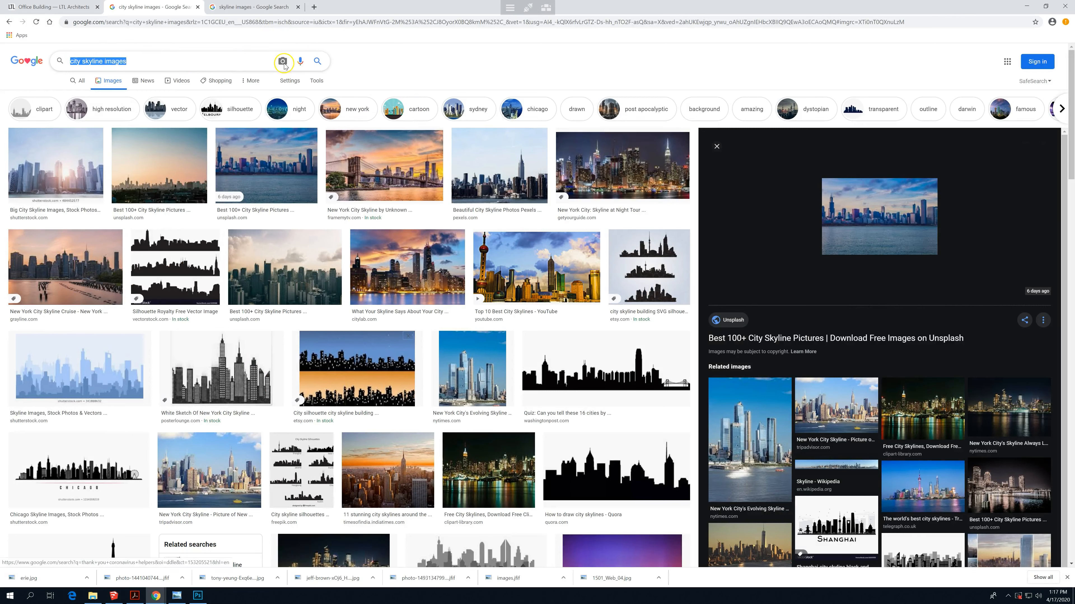
{"action": "type", "text": "trees"}
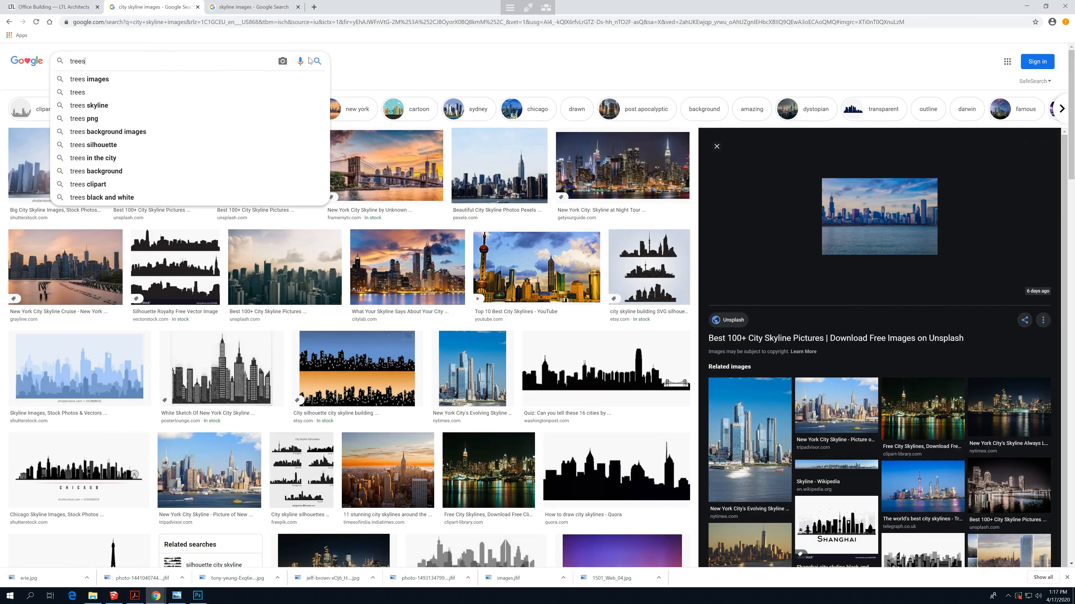
{"action": "type", "text": " on transpa"}
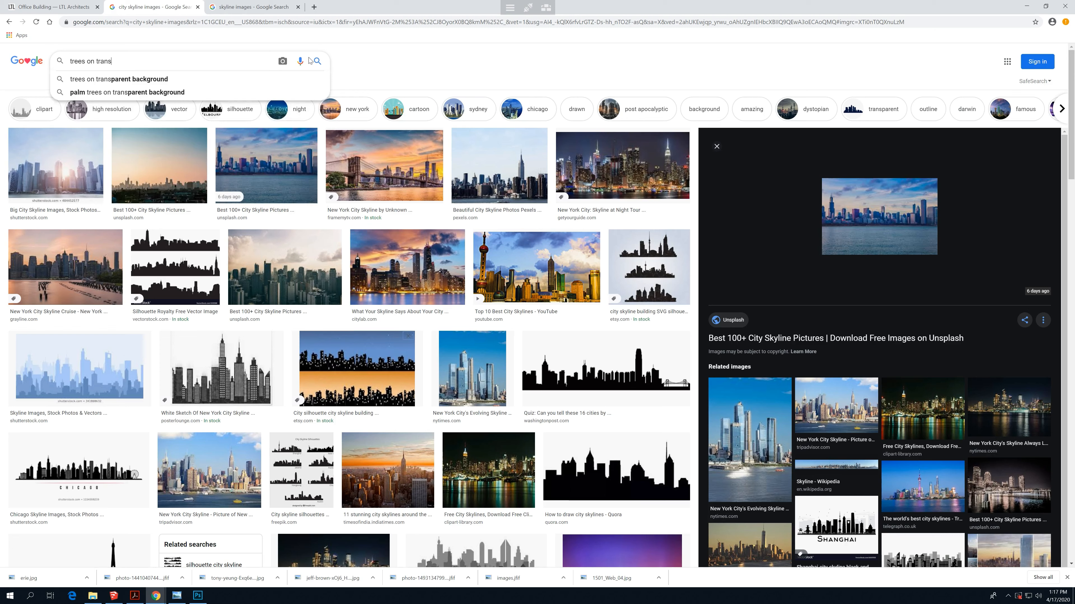
{"action": "left_click", "coordinate": [153, 79]}
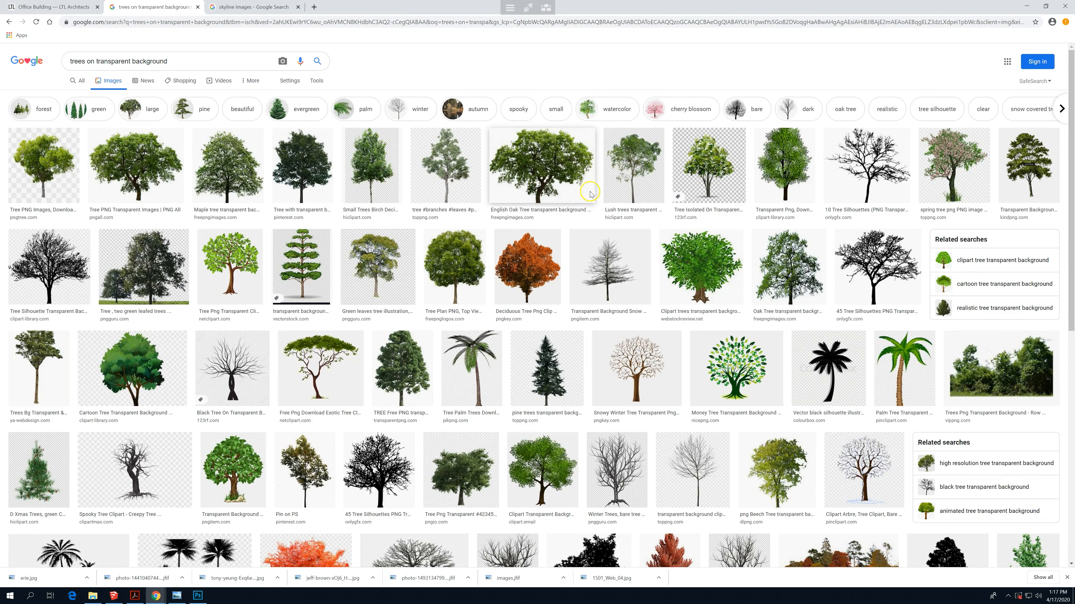
- Save the English Oak Tree image to working folder (W:) as english-oak-tree-transparent-background in PNG format
{"action": "left_click", "coordinate": [553, 159]}
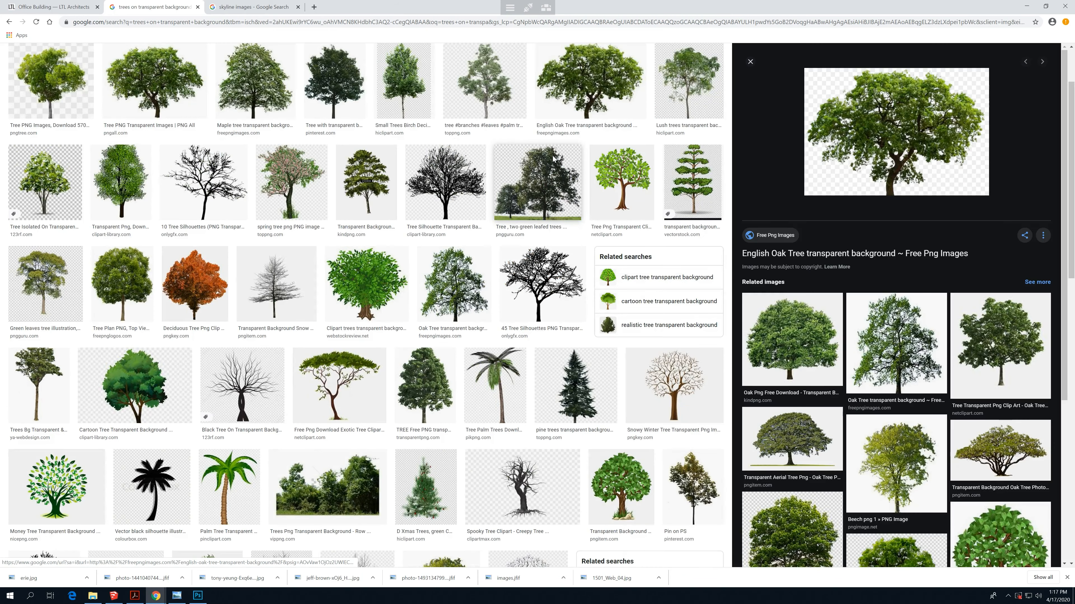
{"action": "right_click", "coordinate": [902, 144]}
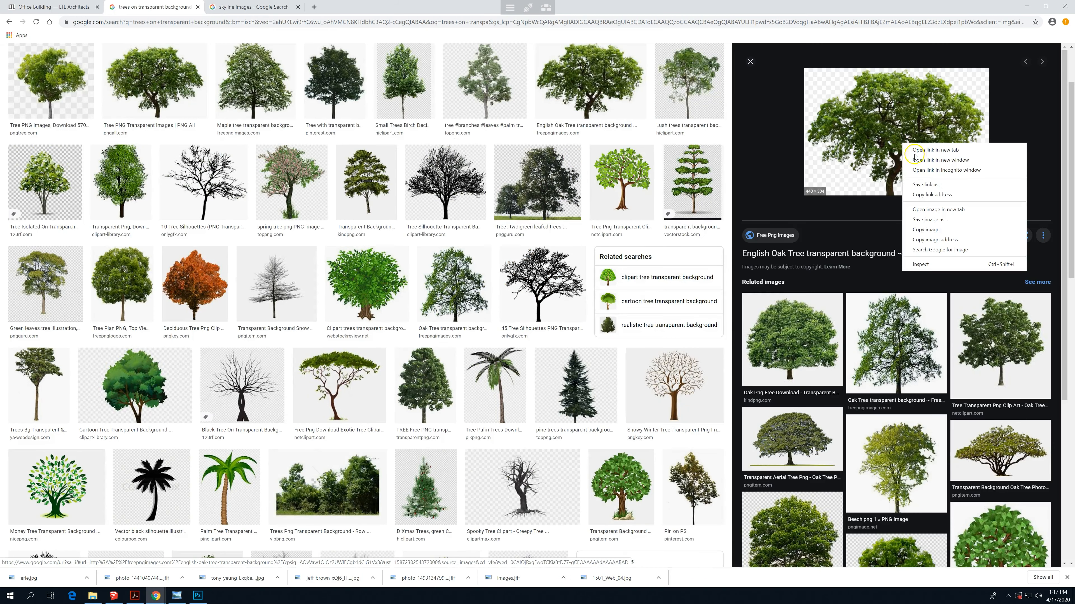
{"action": "left_click", "coordinate": [942, 221]}
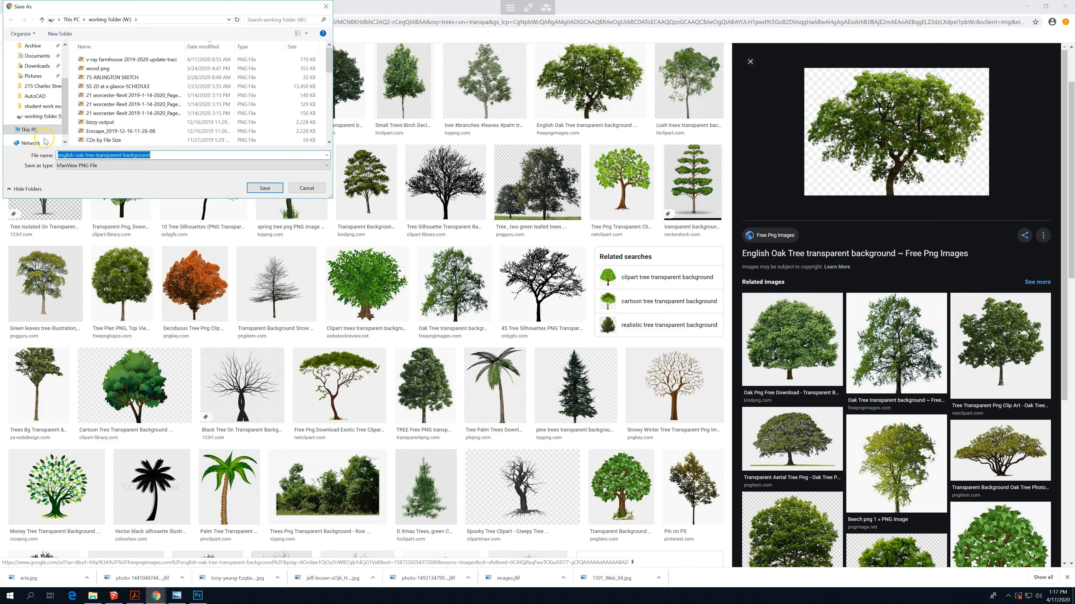
{"action": "left_click", "coordinate": [41, 116]}
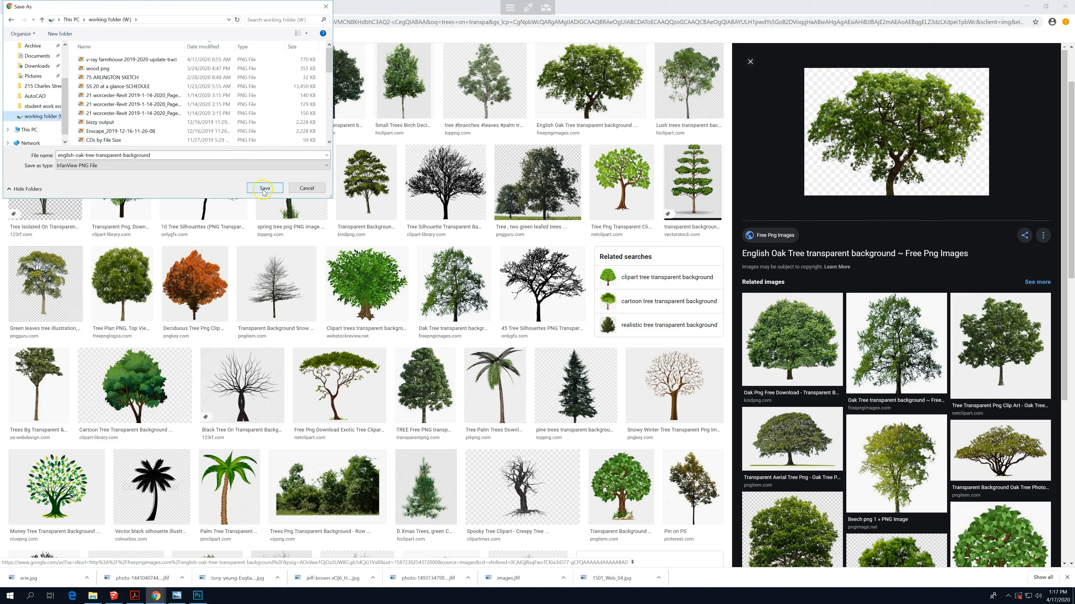
{"action": "left_click", "coordinate": [274, 186]}
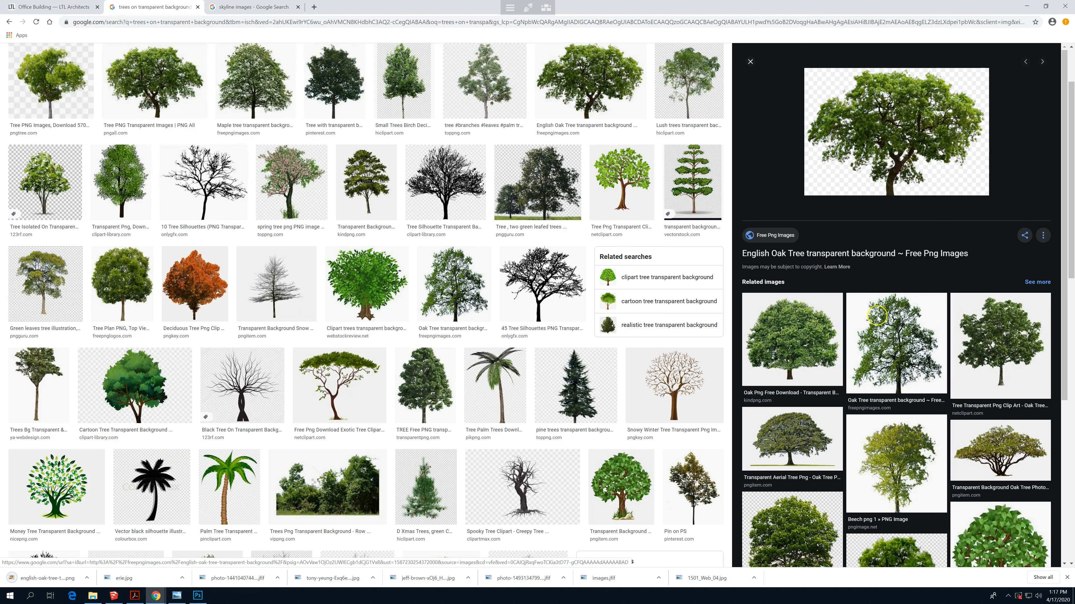
- Open the related Oak Tree image from Free Png Images and save it to the working folder as oak-tree-transparent-background
{"action": "left_click", "coordinate": [894, 331]}
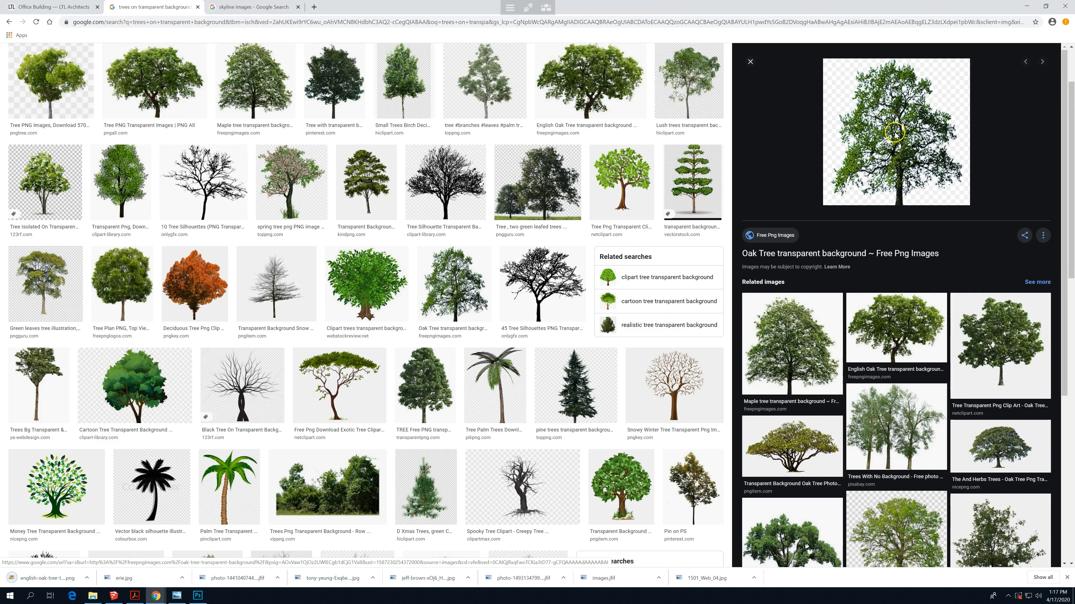
{"action": "right_click", "coordinate": [895, 134]}
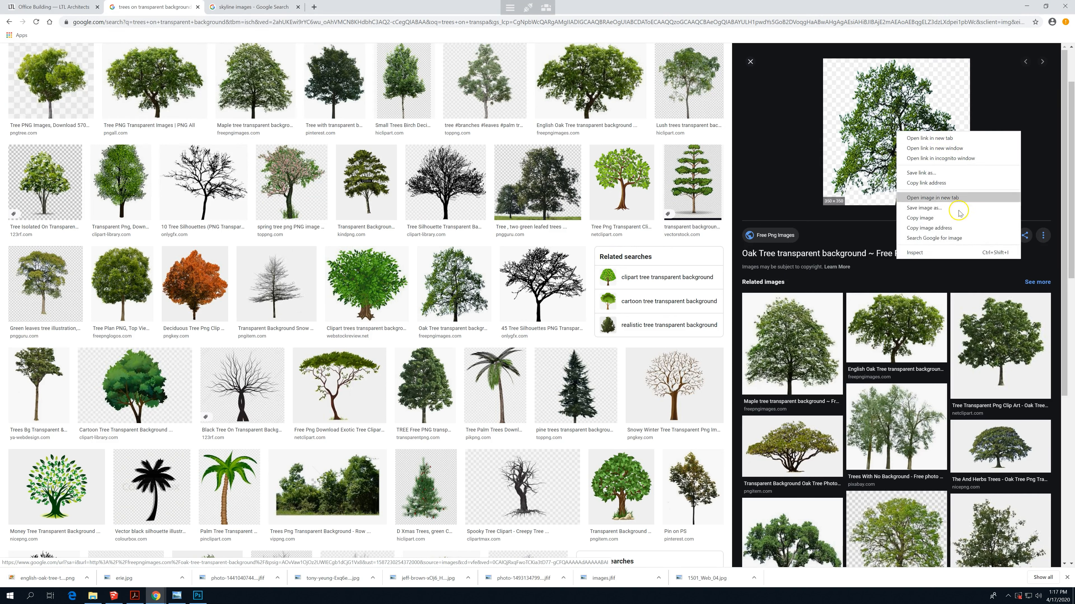
{"action": "left_click", "coordinate": [948, 208]}
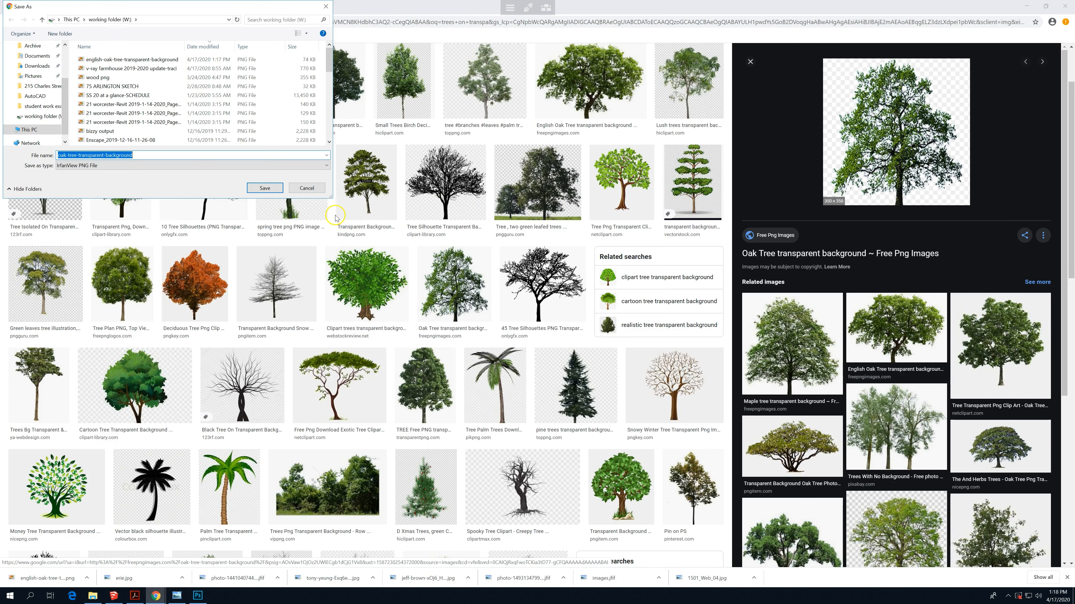
{"action": "left_click", "coordinate": [265, 188]}
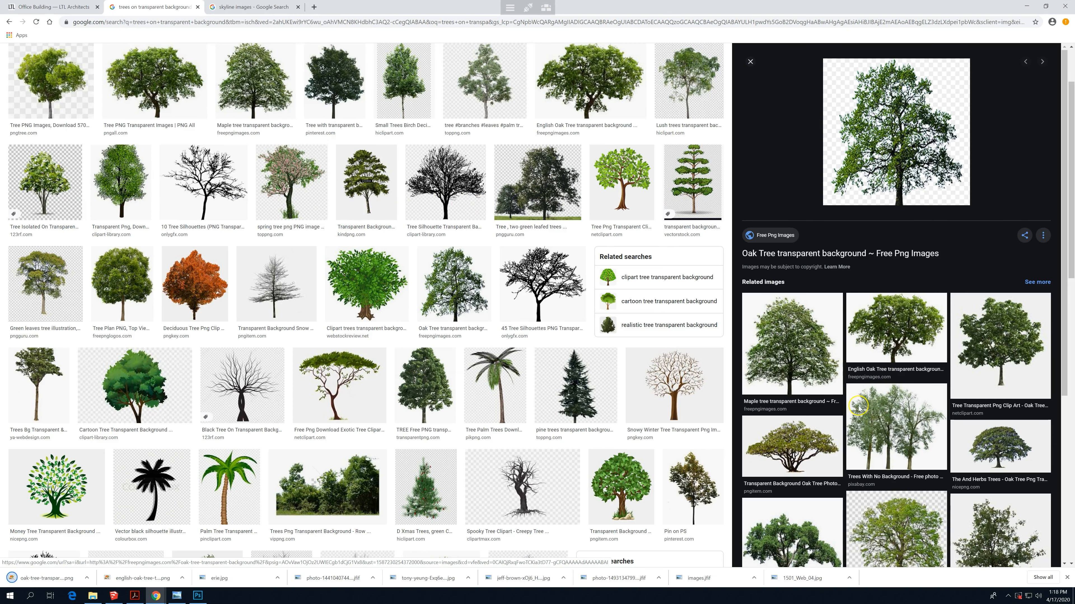
- Preview the spreading PNGitem oak, but save the related Young Oak Tree image to the working folder as tree2
{"action": "left_click", "coordinate": [804, 444]}
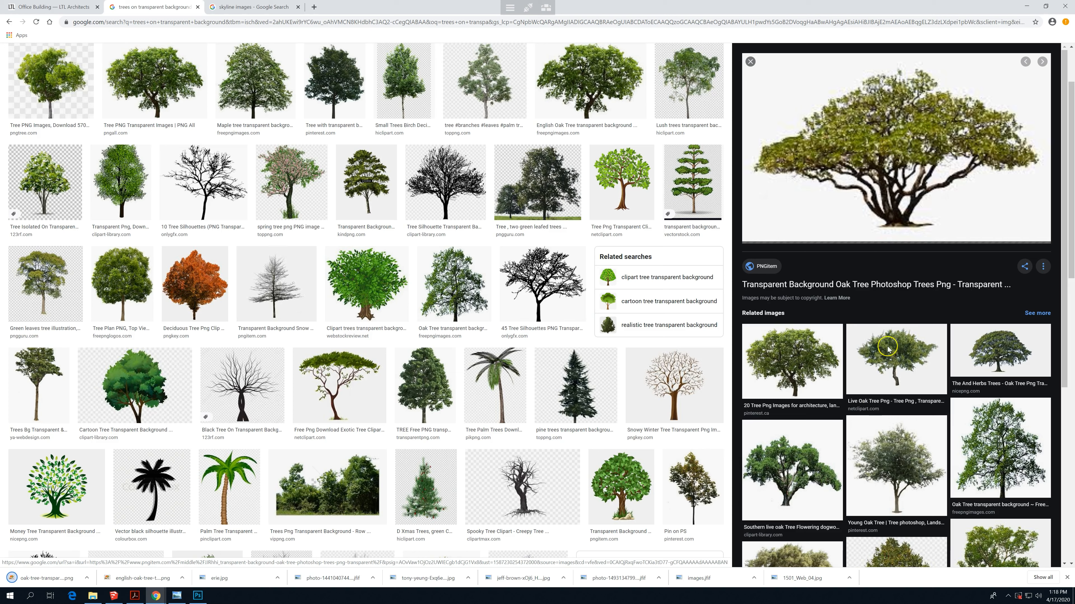
{"action": "right_click", "coordinate": [879, 172]}
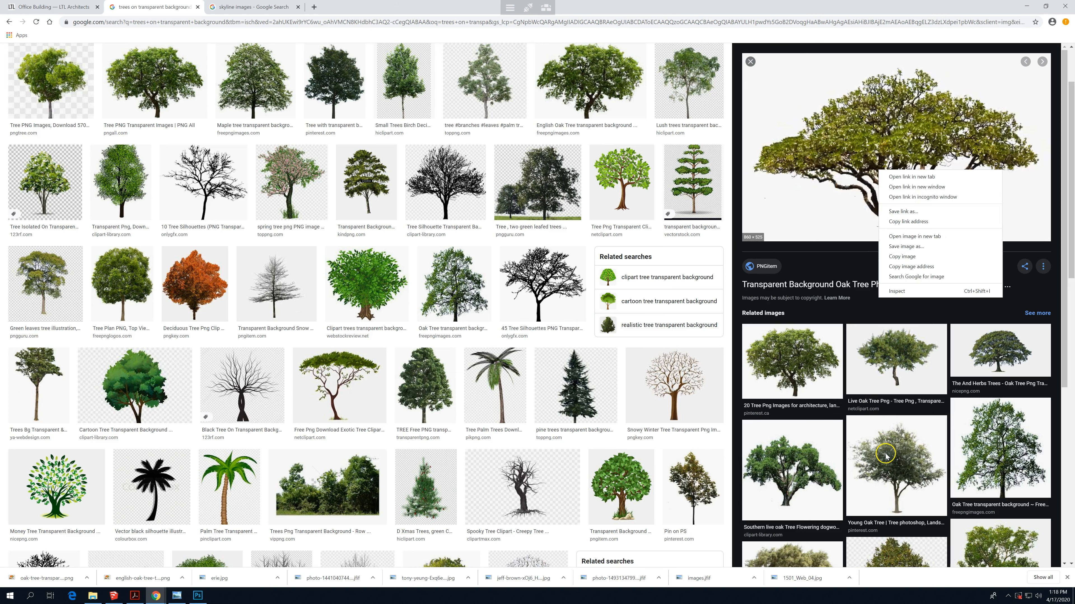
{"action": "left_click", "coordinate": [900, 440]}
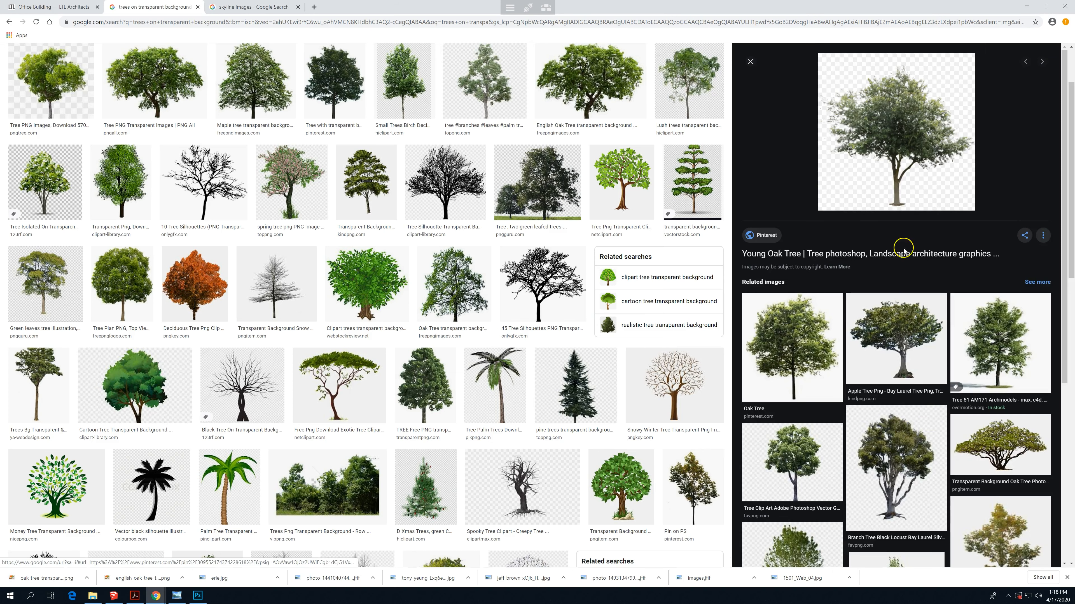
{"action": "right_click", "coordinate": [897, 131]}
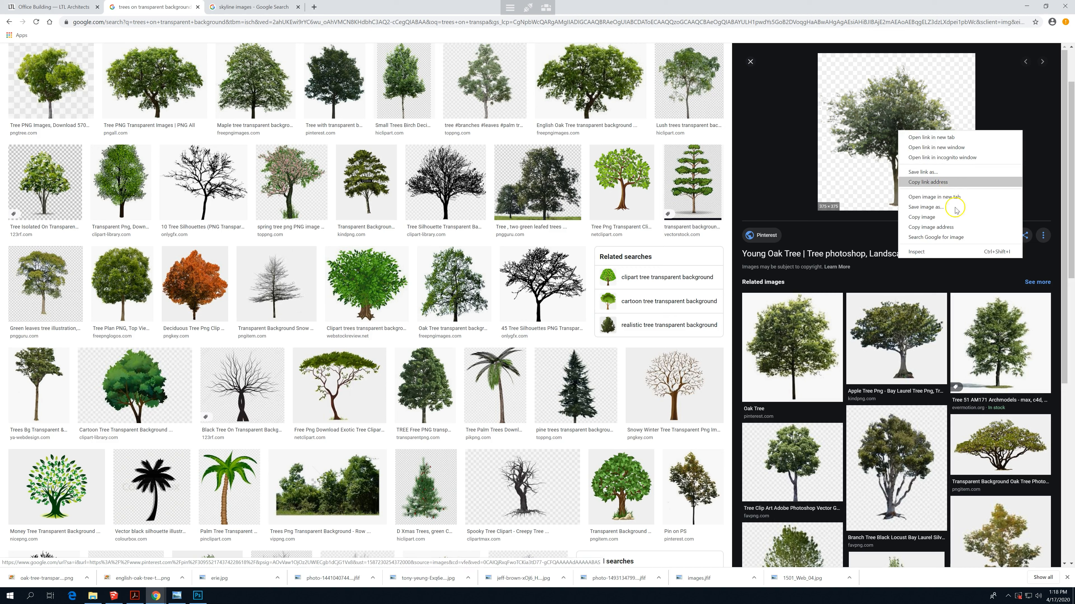
{"action": "left_click", "coordinate": [925, 207]}
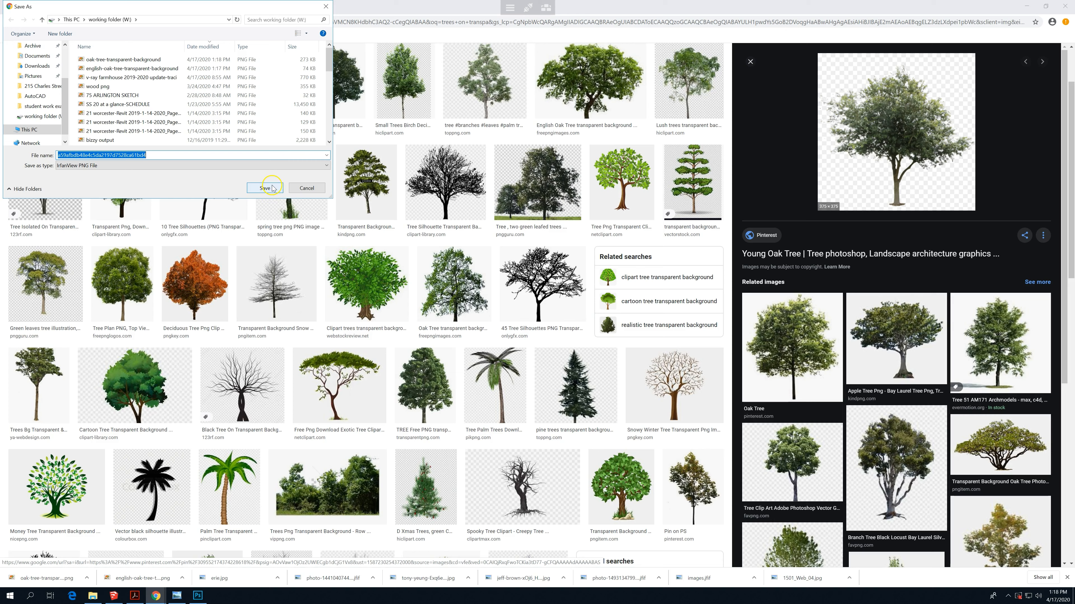
{"action": "type", "text": "tree"}
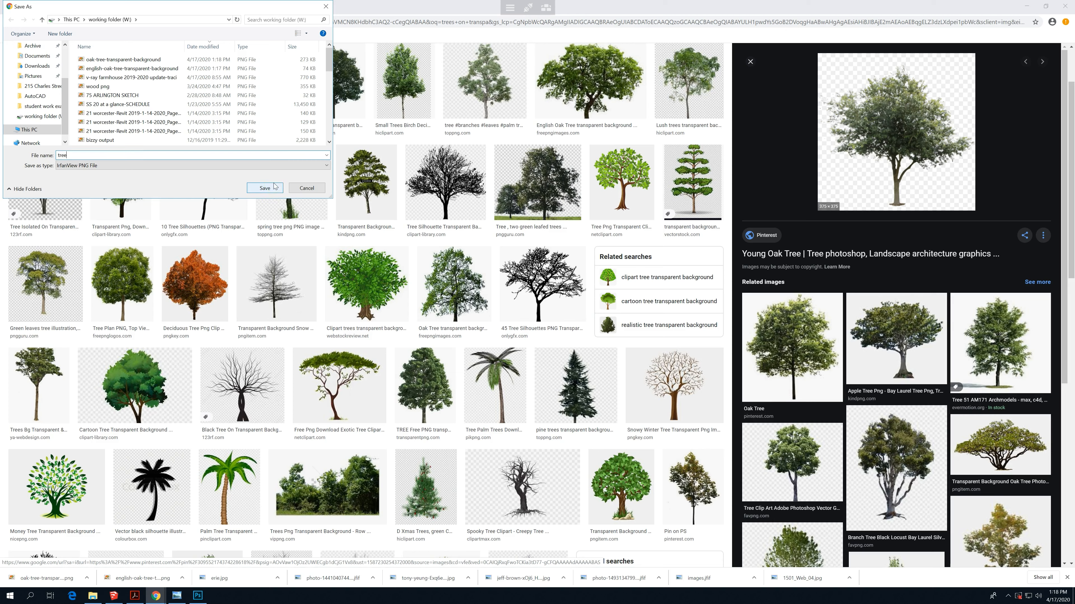
{"action": "left_click", "coordinate": [266, 188]}
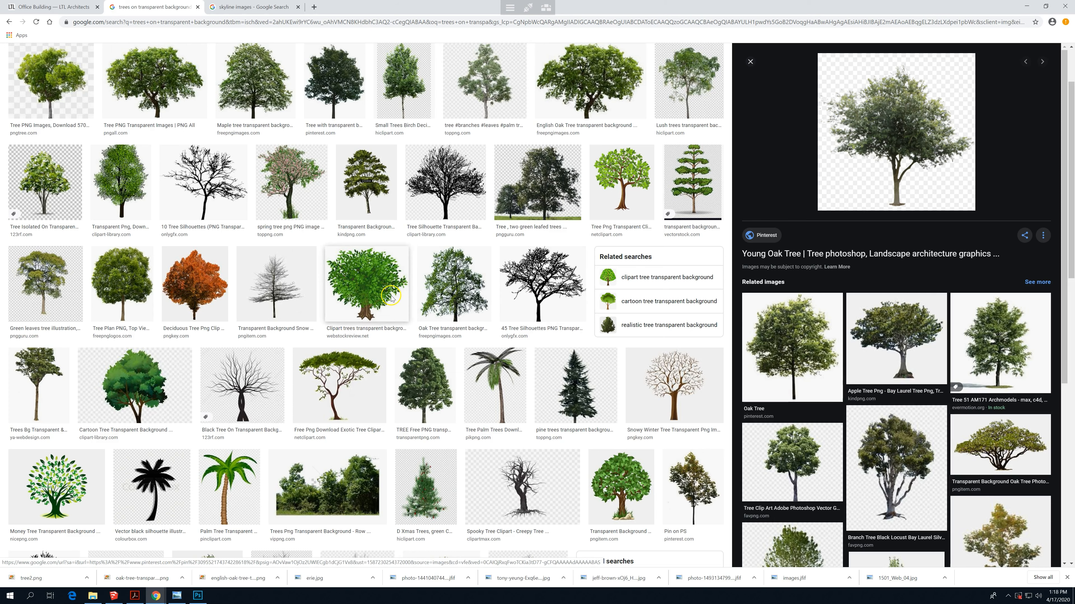
- Save the black bare-tree image from the 45 Tree Silhouettes result to the working folder as tree-silhouette-2-2
{"action": "left_click", "coordinate": [529, 287]}
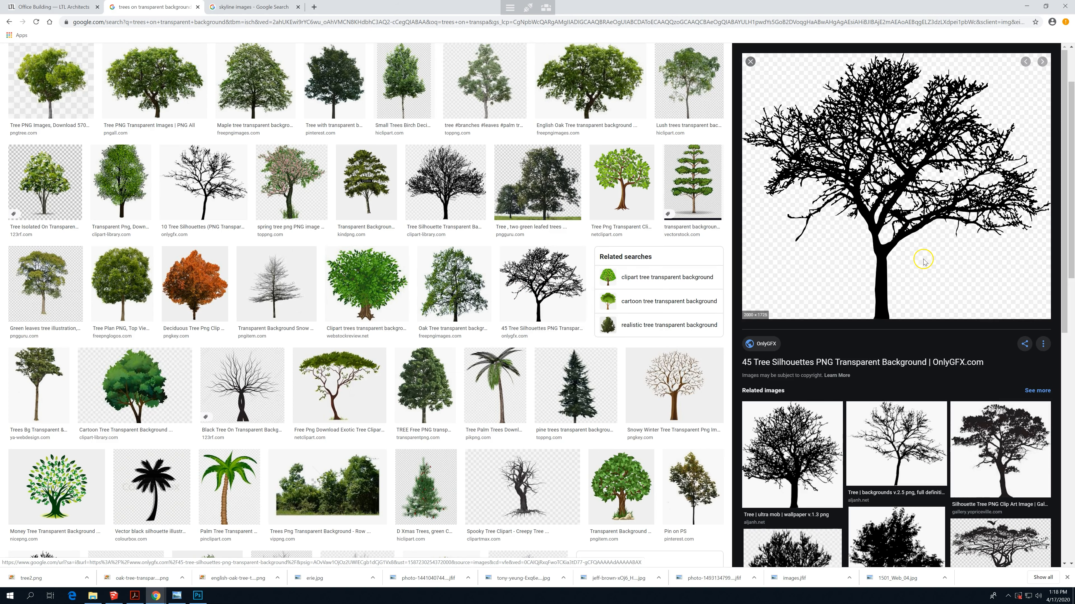
{"action": "right_click", "coordinate": [884, 199]}
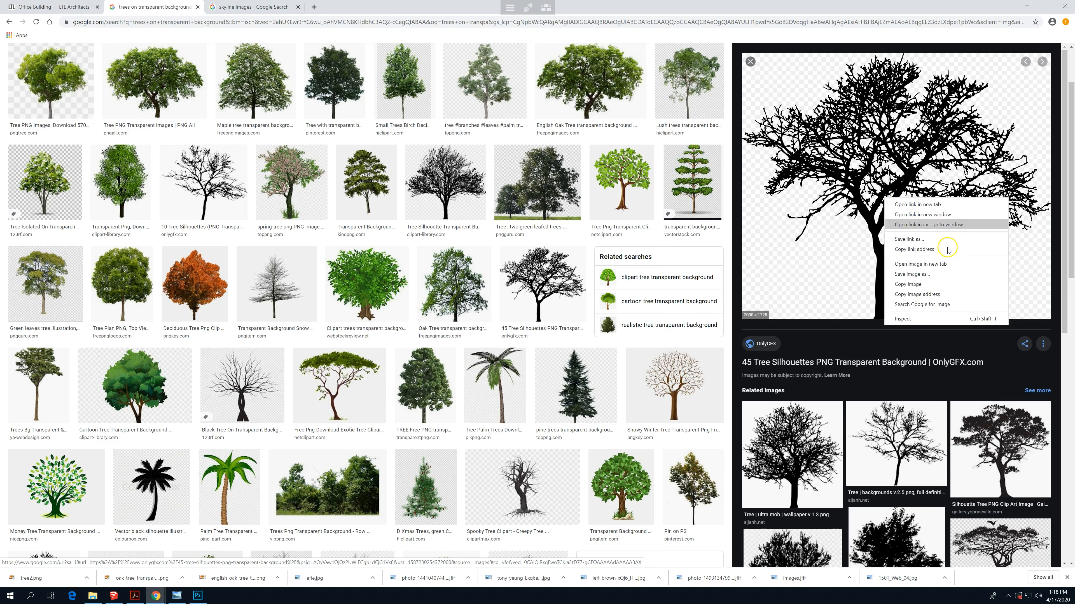
{"action": "left_click", "coordinate": [946, 275]}
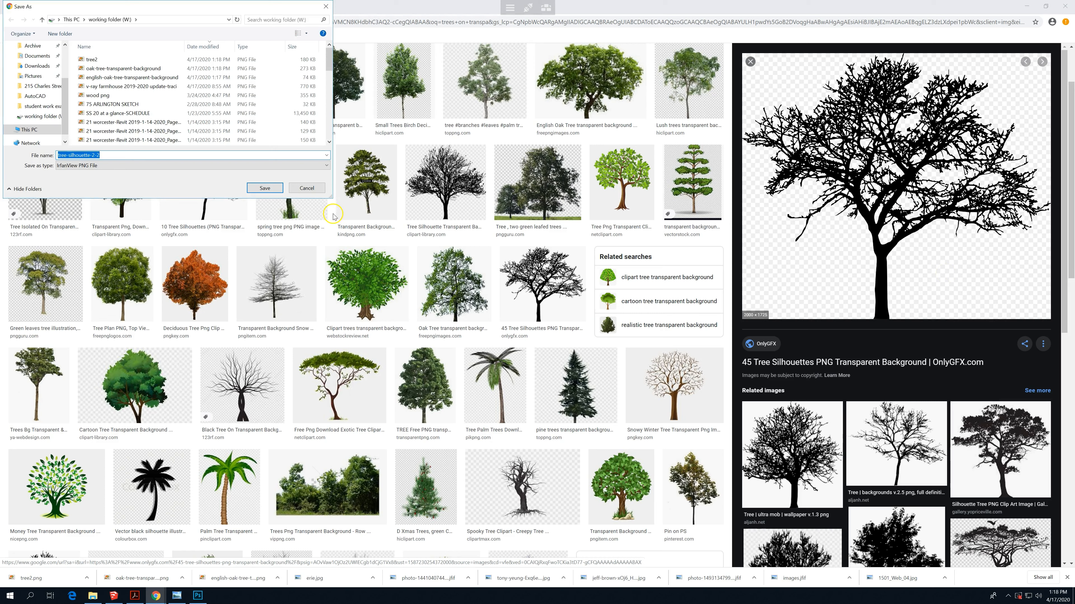
{"action": "left_click", "coordinate": [250, 191]}
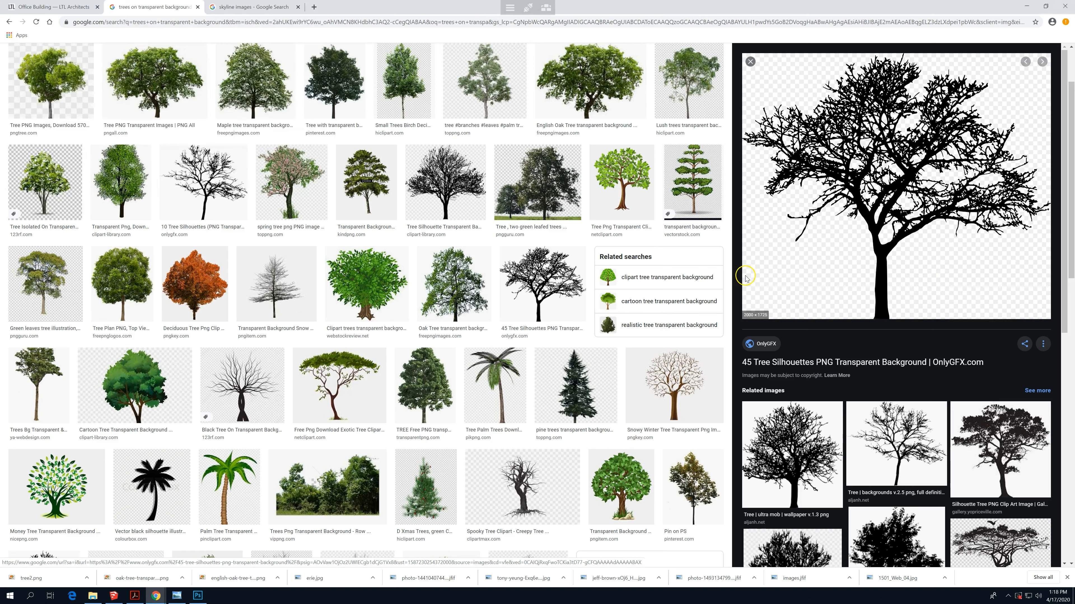
- Save the tall green TREE Free PNG image from Transparent PNG to the working folder as trees-png-photo-2
{"action": "left_click", "coordinate": [426, 390]}
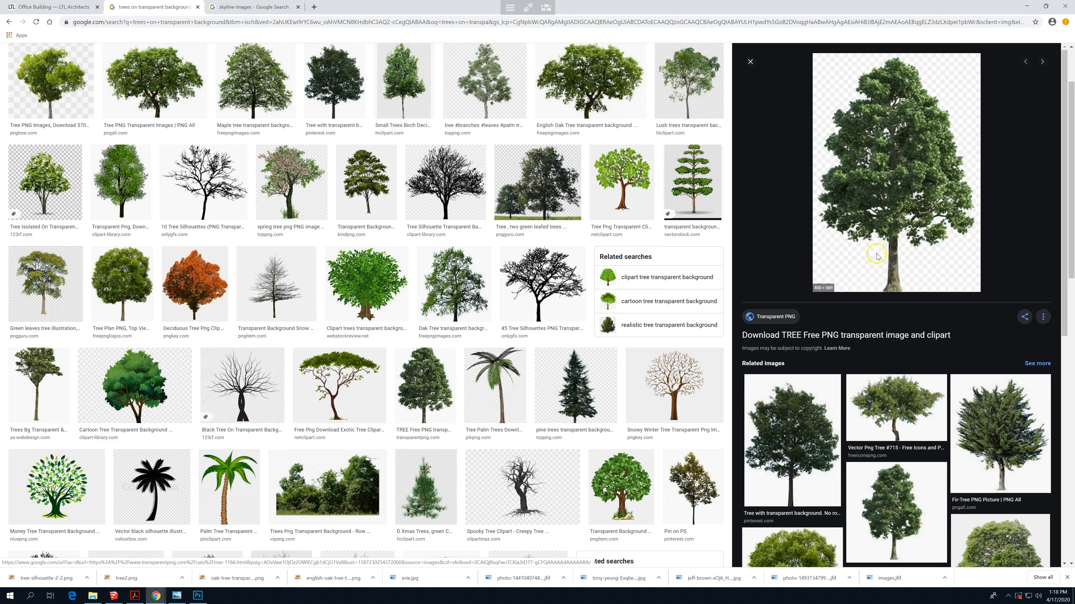
{"action": "right_click", "coordinate": [883, 187]}
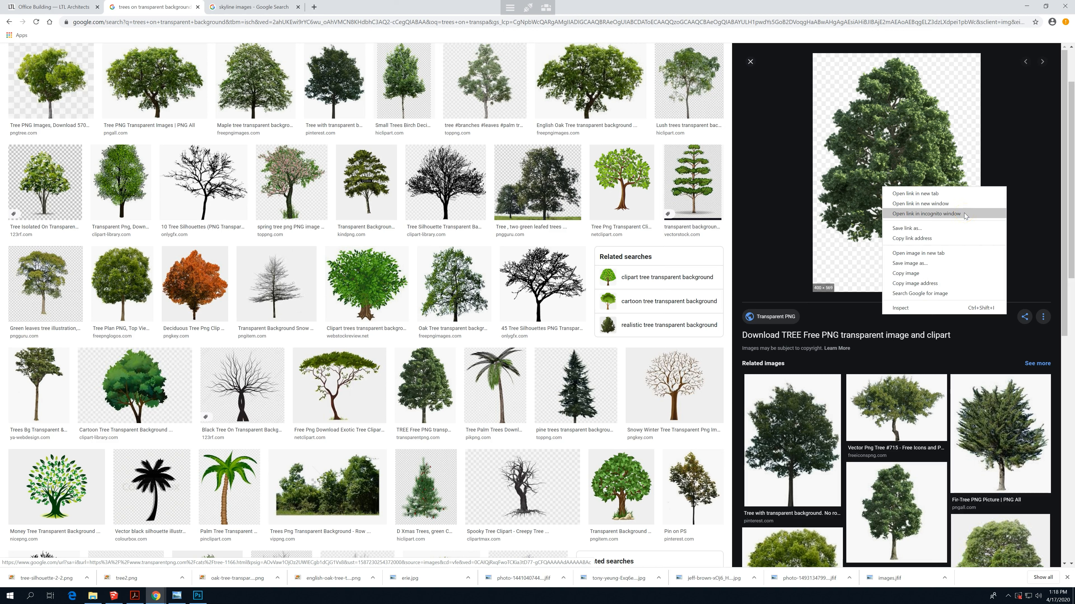
{"action": "left_click", "coordinate": [933, 265]}
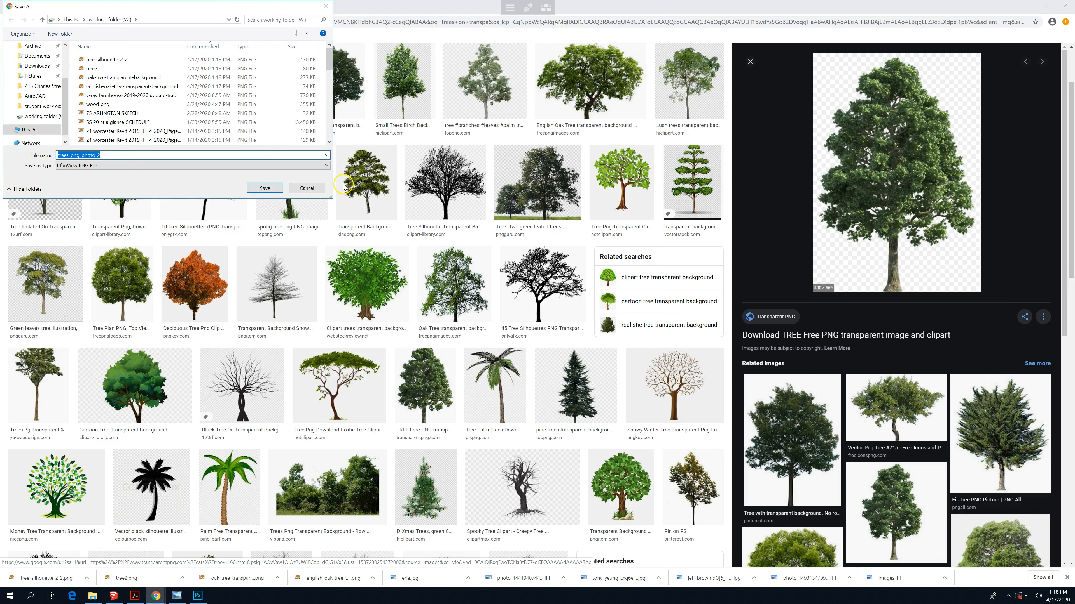
{"action": "left_click", "coordinate": [266, 188]}
- Switch to the farmhouse document in Photoshop and embed trees-png-photo-2, positioning the tree on the open grey ground beside the house
{"action": "left_click", "coordinate": [173, 590]}
{"action": "left_click", "coordinate": [198, 596]}
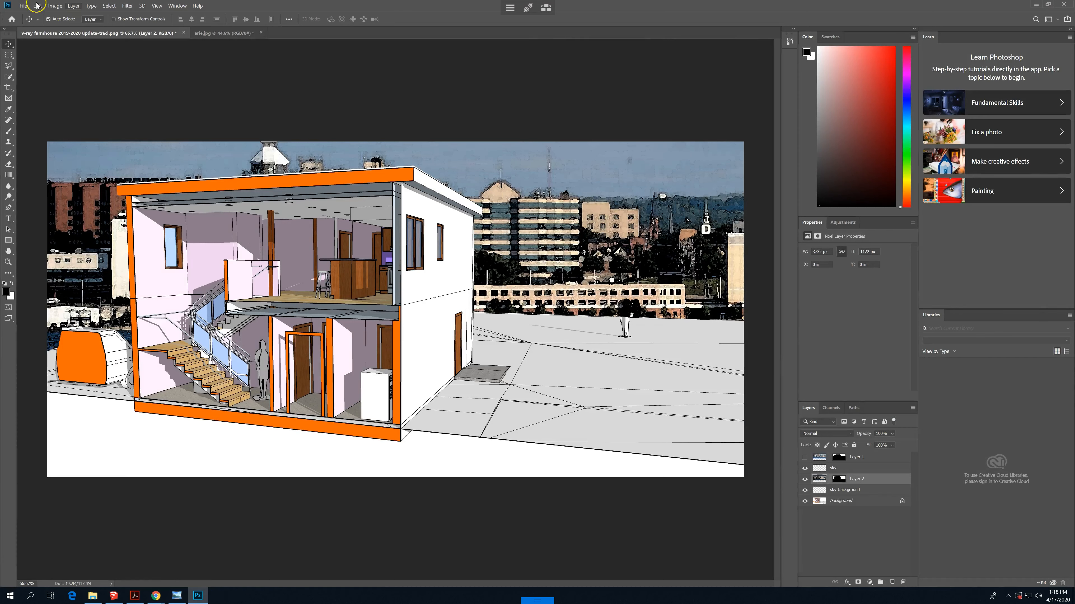
{"action": "left_click", "coordinate": [26, 7]}
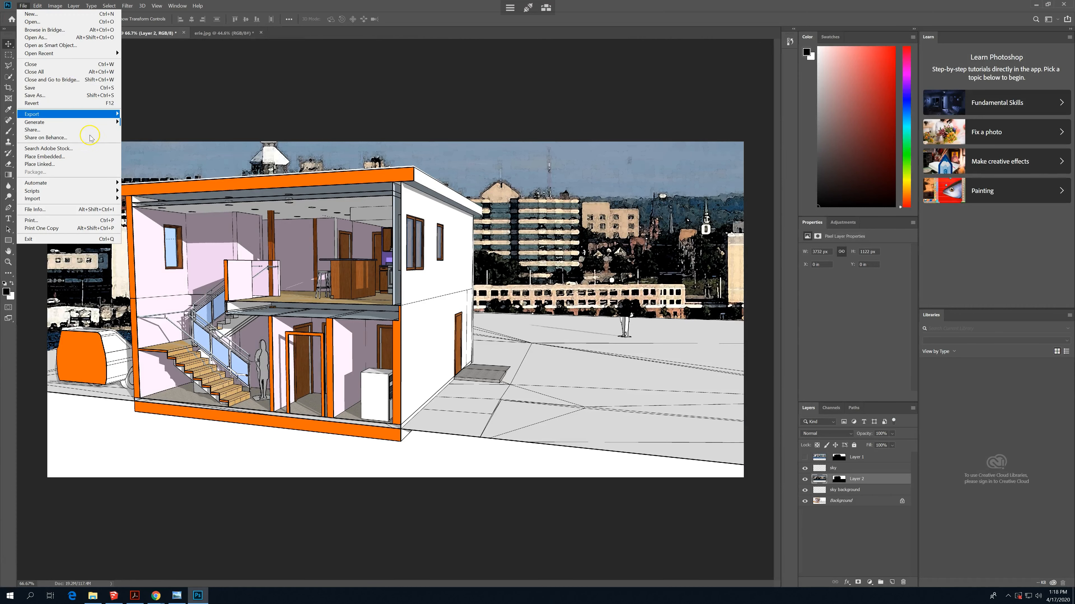
{"action": "left_click", "coordinate": [63, 158]}
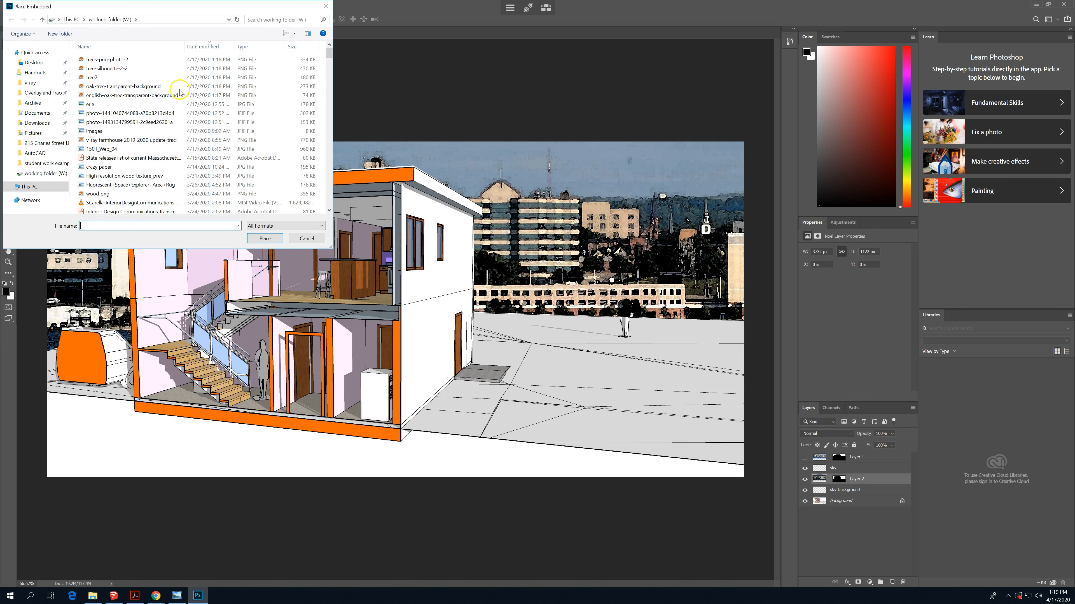
{"action": "left_click", "coordinate": [106, 60]}
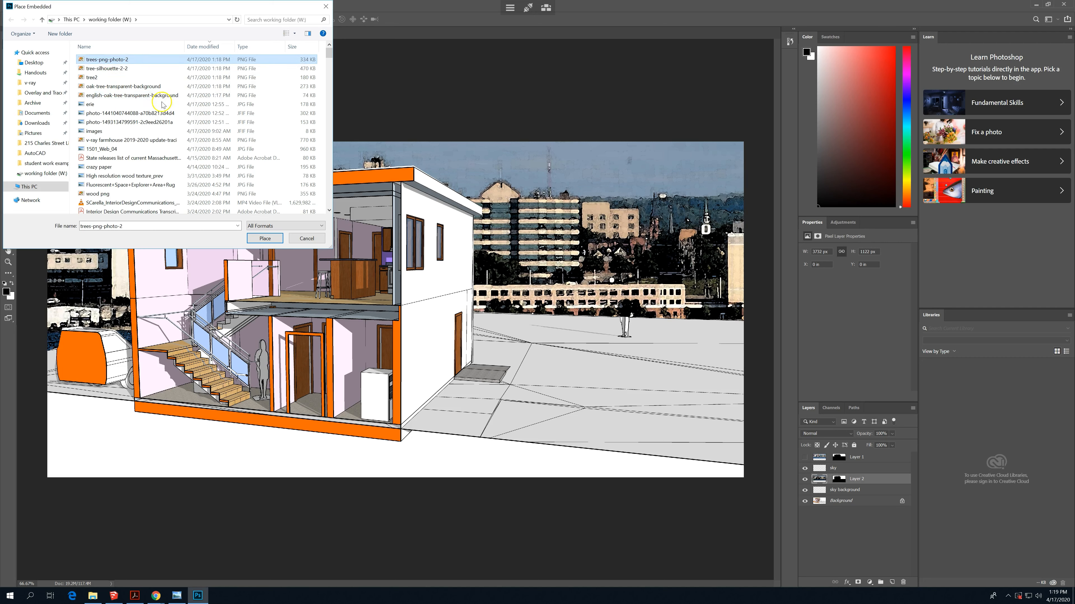
{"action": "left_click", "coordinate": [267, 239]}
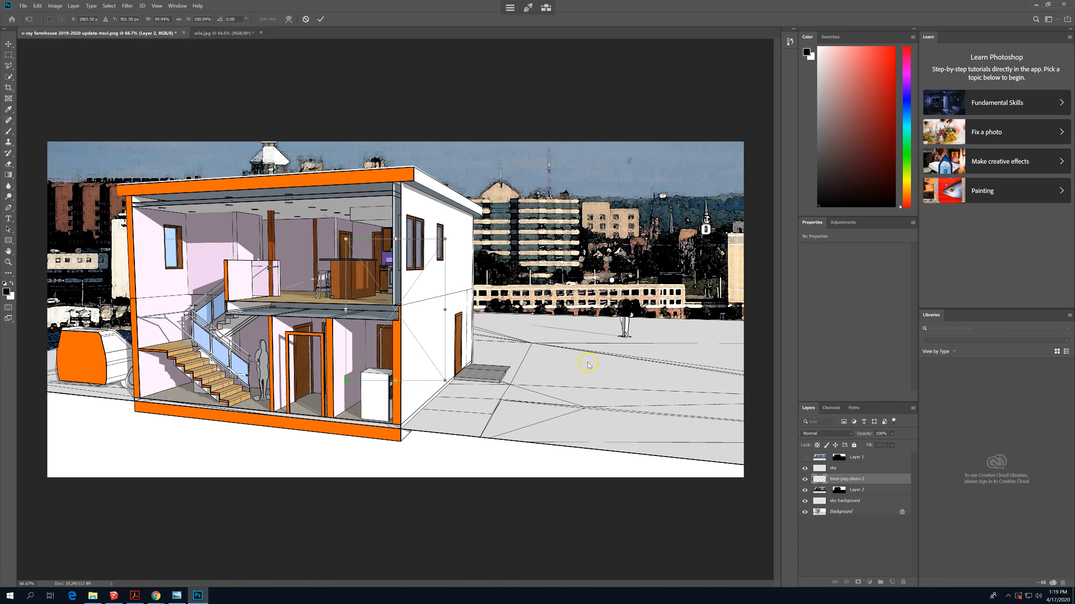
{"action": "left_click_drag", "start_coordinate": [407, 324], "coordinate": [586, 383]}
{"action": "key", "text": "Return"}
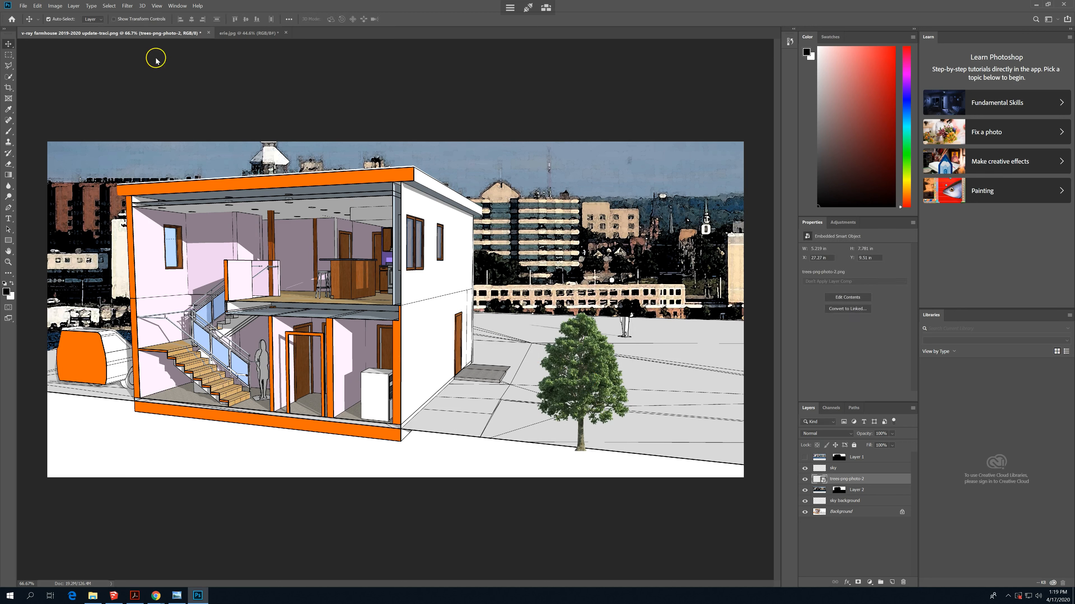
- Embed tree-silhouette-2-2 in the drawing and position the bare tree in the foreground between the house and the green tree
{"action": "left_click", "coordinate": [24, 11]}
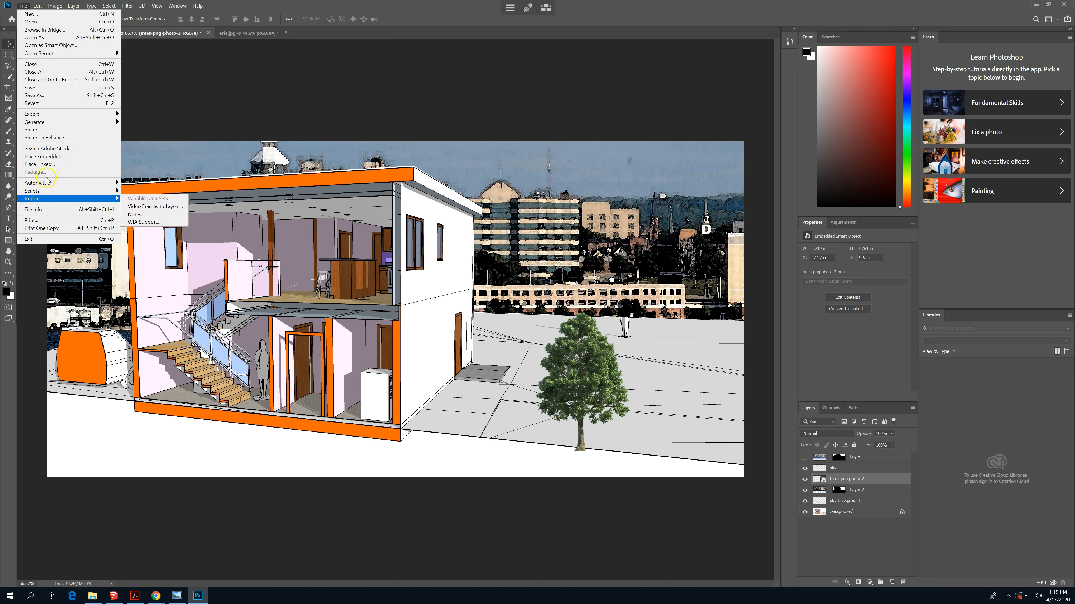
{"action": "mouse_move", "coordinate": [75, 190]}
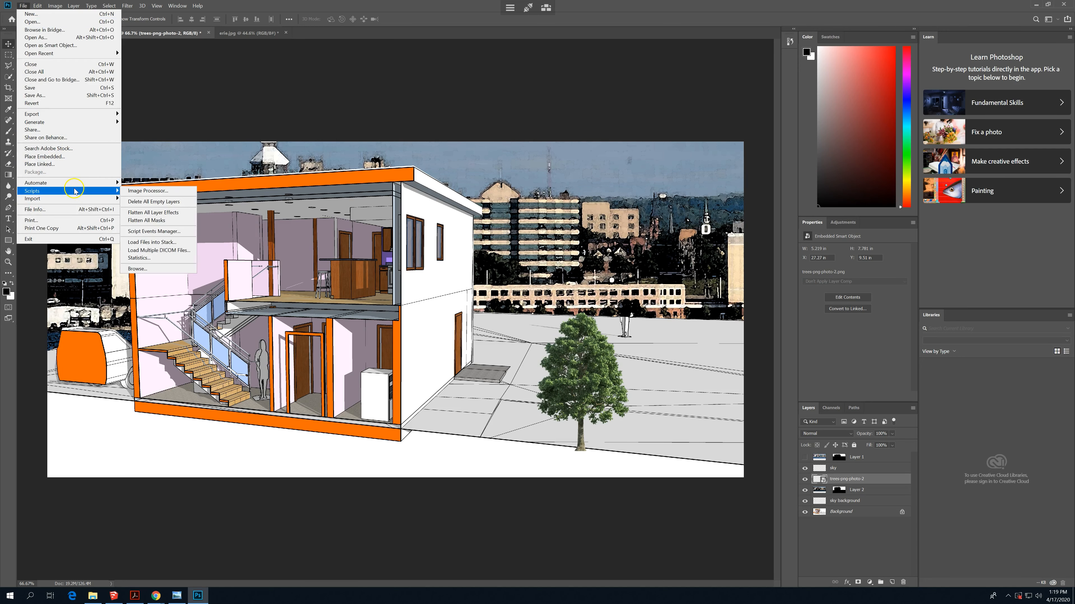
{"action": "left_click", "coordinate": [64, 157]}
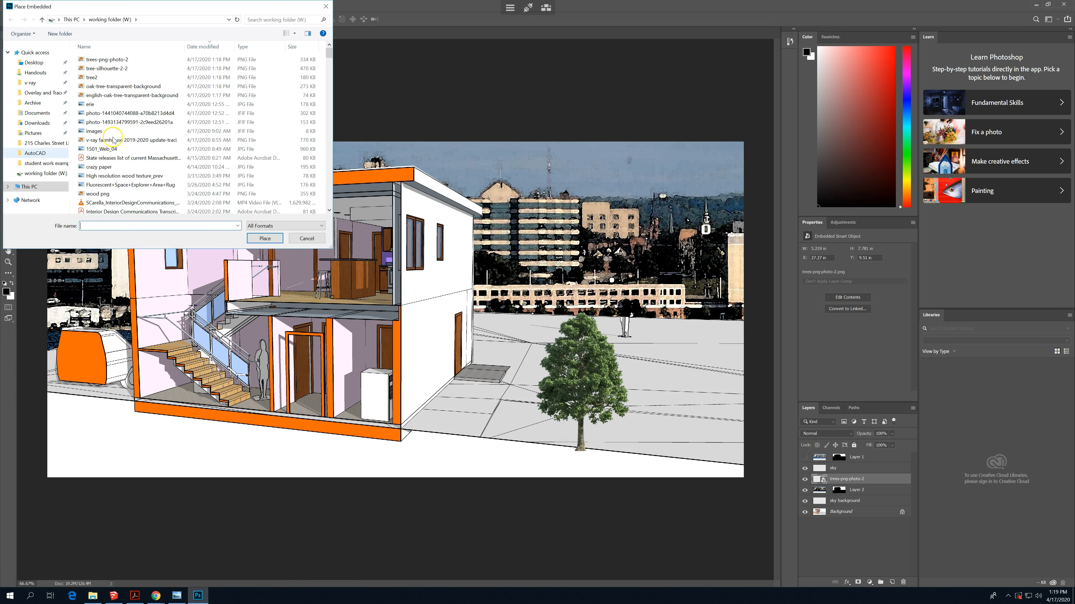
{"action": "left_click", "coordinate": [106, 60]}
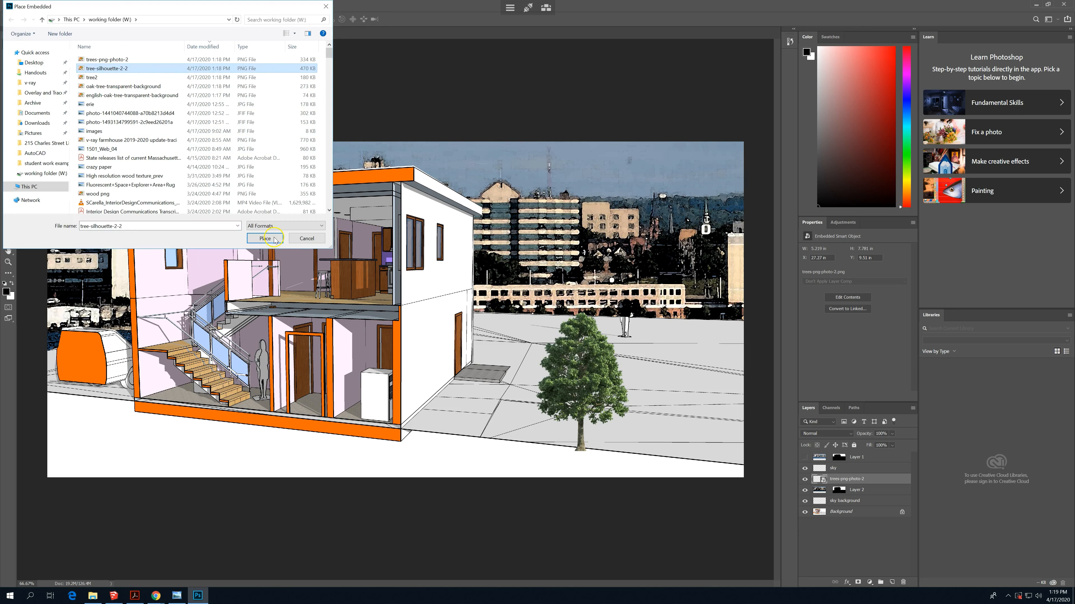
{"action": "left_click", "coordinate": [277, 239]}
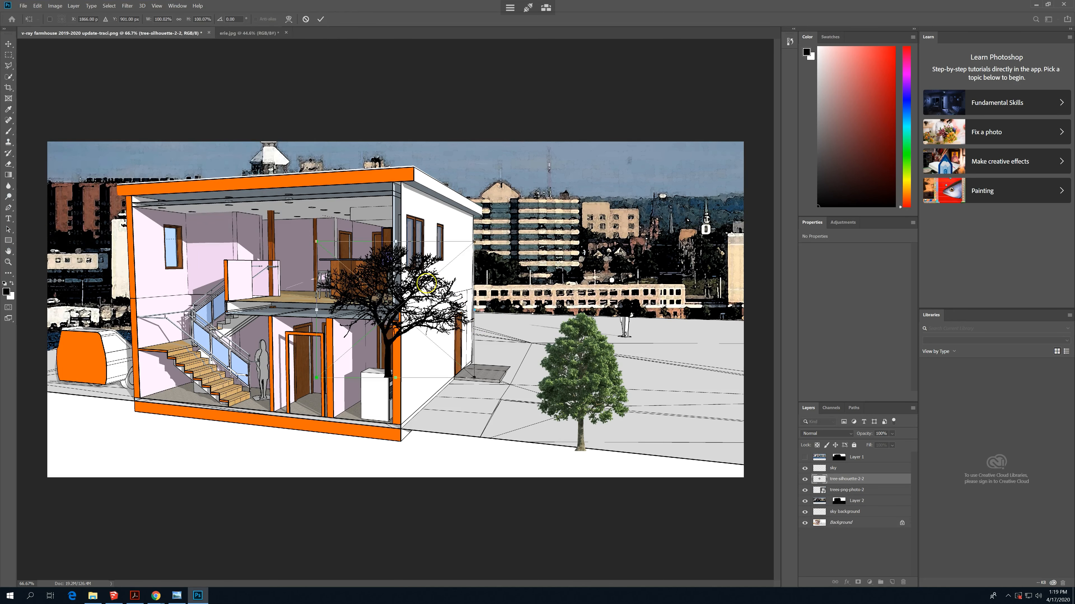
{"action": "left_click_drag", "start_coordinate": [409, 289], "coordinate": [501, 370]}
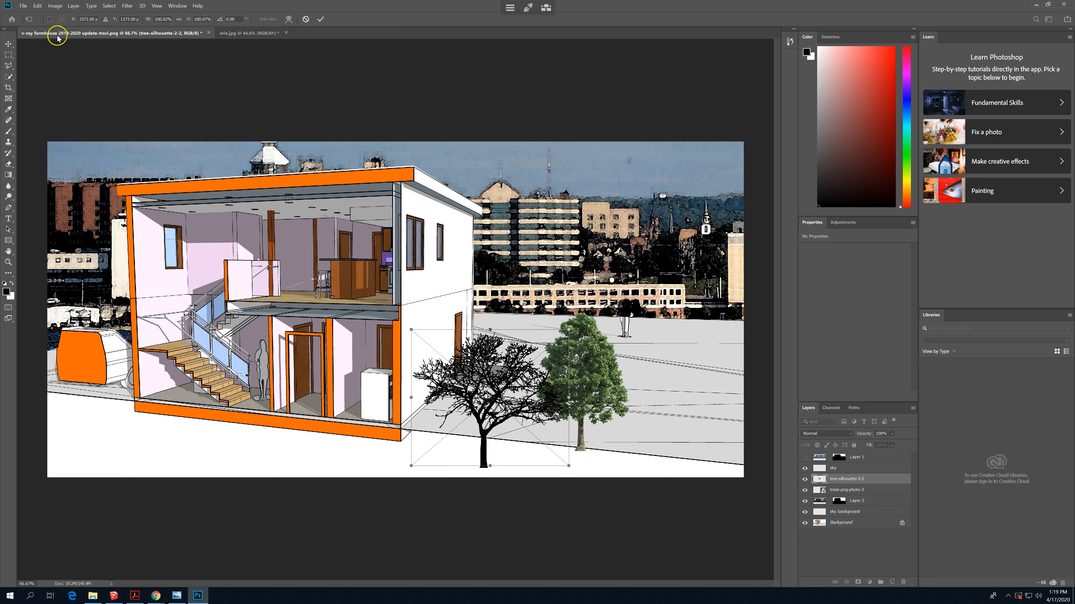
{"action": "left_click", "coordinate": [24, 6]}
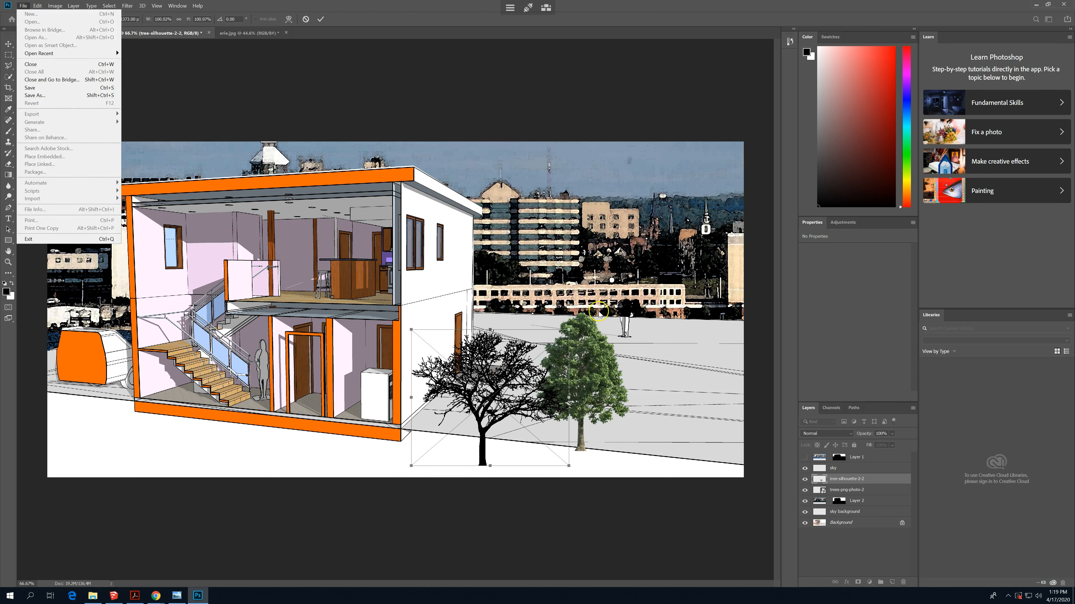
{"action": "left_click", "coordinate": [589, 308]}
{"action": "key", "text": "Return"}
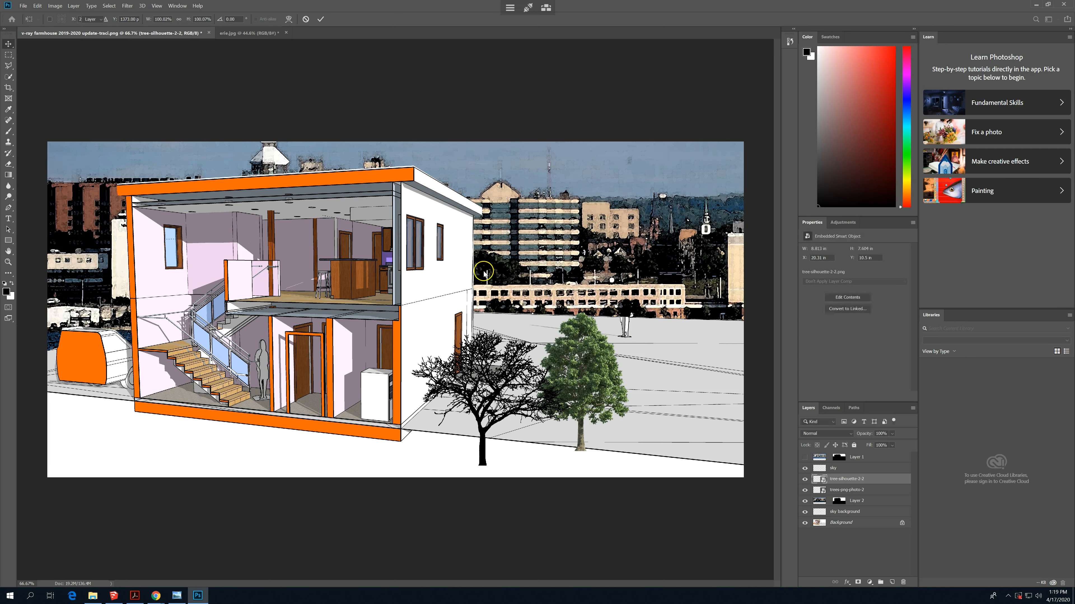
- Embed tree2 and position the small tree at the far right of the grey ground, near the skyline
{"action": "left_click", "coordinate": [24, 6]}
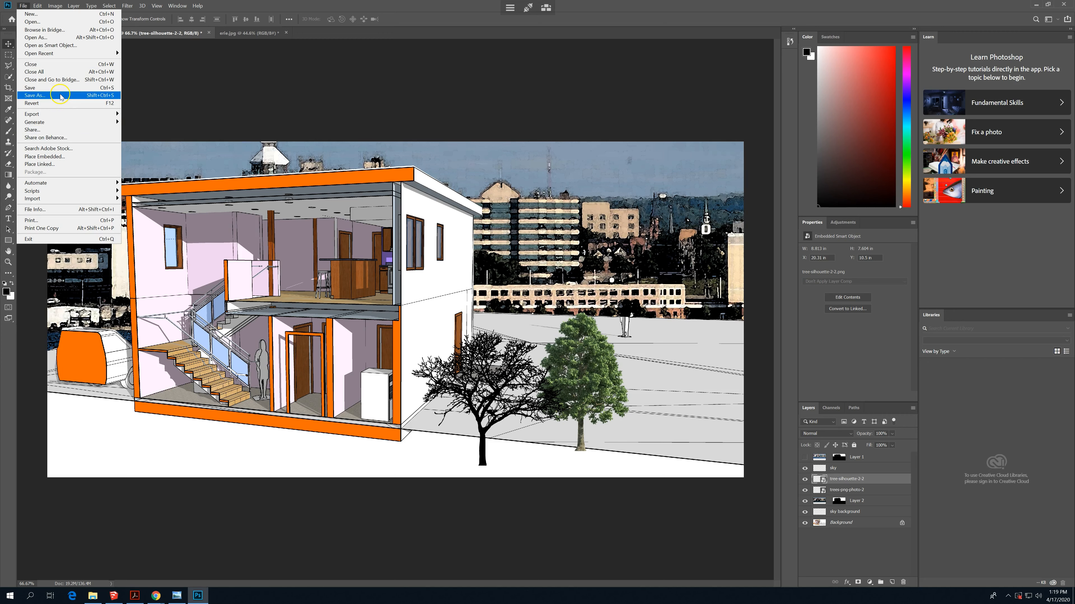
{"action": "left_click", "coordinate": [68, 158]}
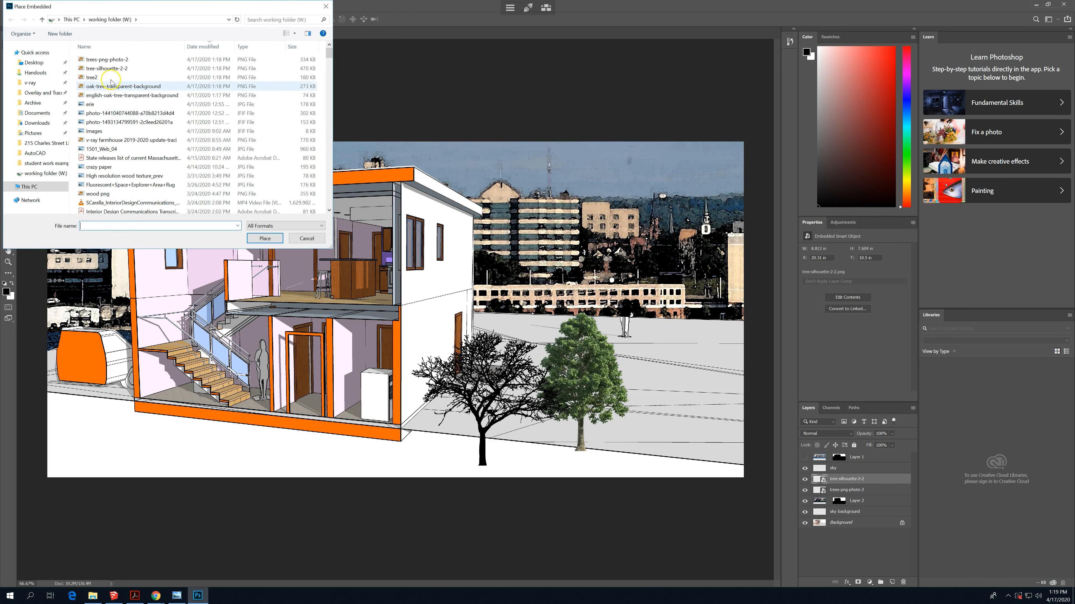
{"action": "left_click", "coordinate": [110, 79]}
{"action": "left_click", "coordinate": [255, 239]}
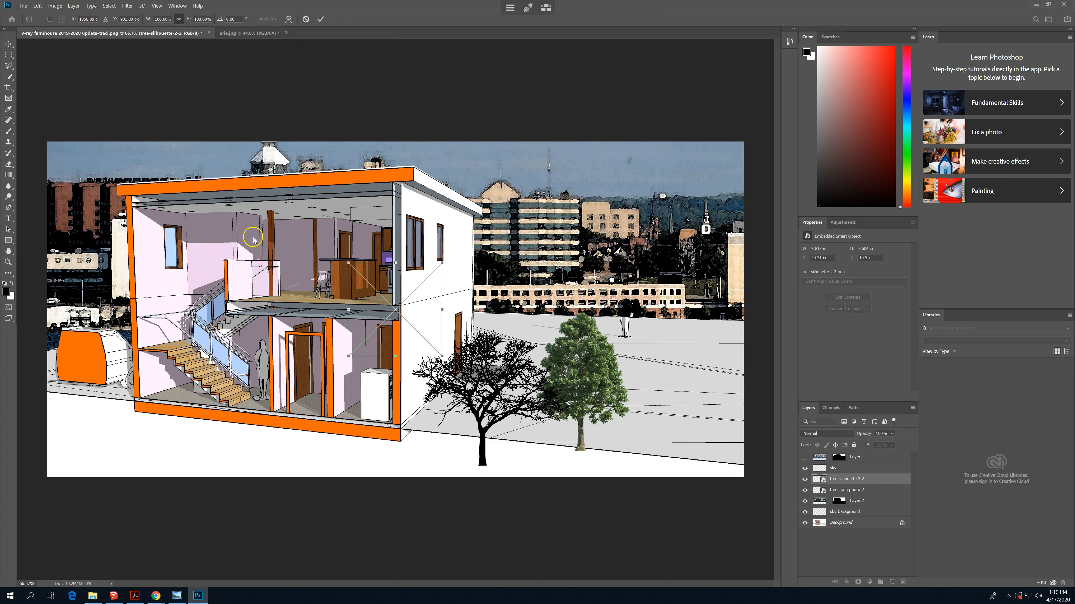
{"action": "left_click_drag", "start_coordinate": [411, 311], "coordinate": [721, 335]}
{"action": "key", "text": "Return"}
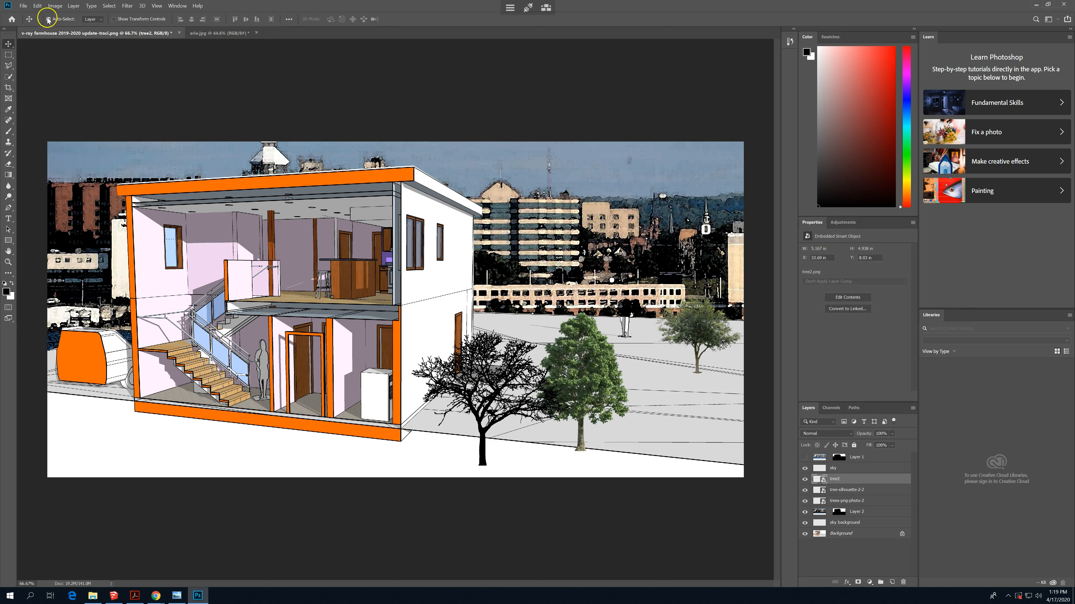
- Embed oak-tree-transparent-background and position the tree in front of the orange car beside the house
{"action": "left_click", "coordinate": [23, 5]}
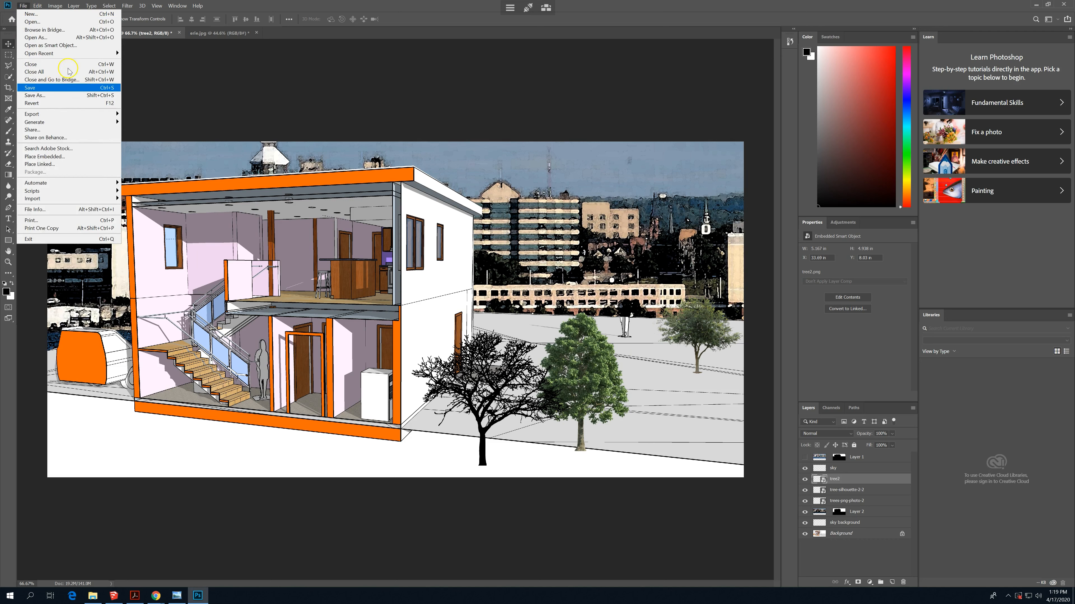
{"action": "mouse_move", "coordinate": [62, 122]}
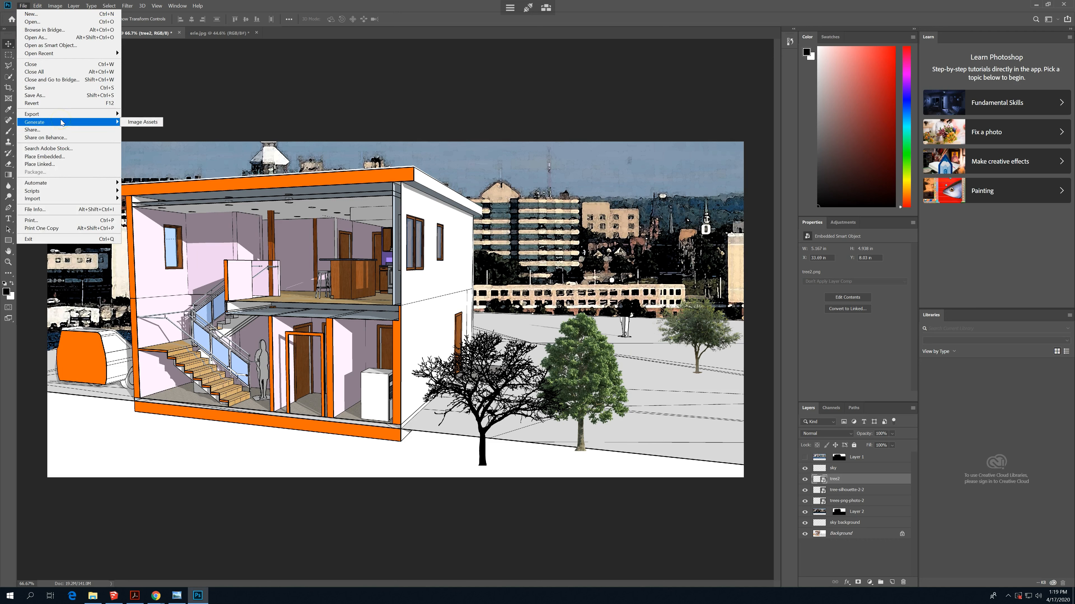
{"action": "left_click", "coordinate": [59, 156]}
{"action": "left_click", "coordinate": [129, 86]}
{"action": "left_click", "coordinate": [263, 238]}
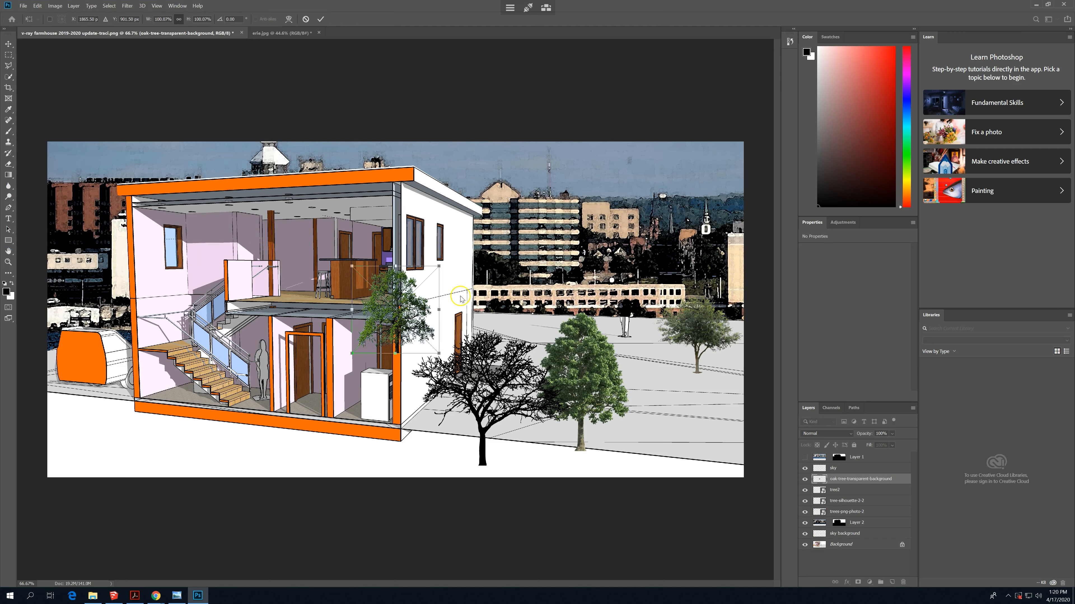
{"action": "left_click_drag", "start_coordinate": [411, 305], "coordinate": [116, 360]}
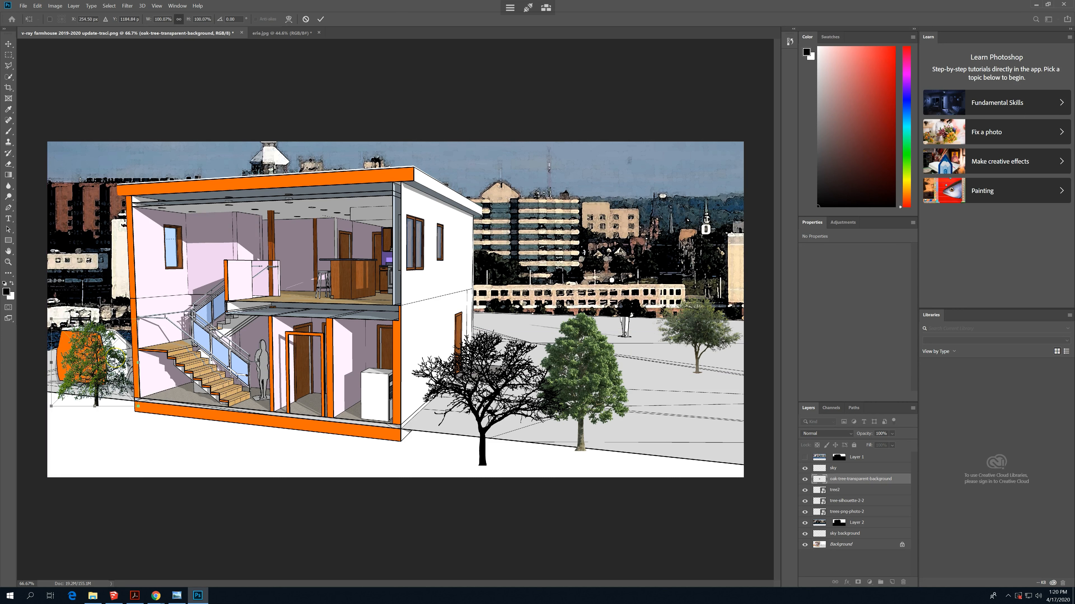
{"action": "key", "text": "Return"}
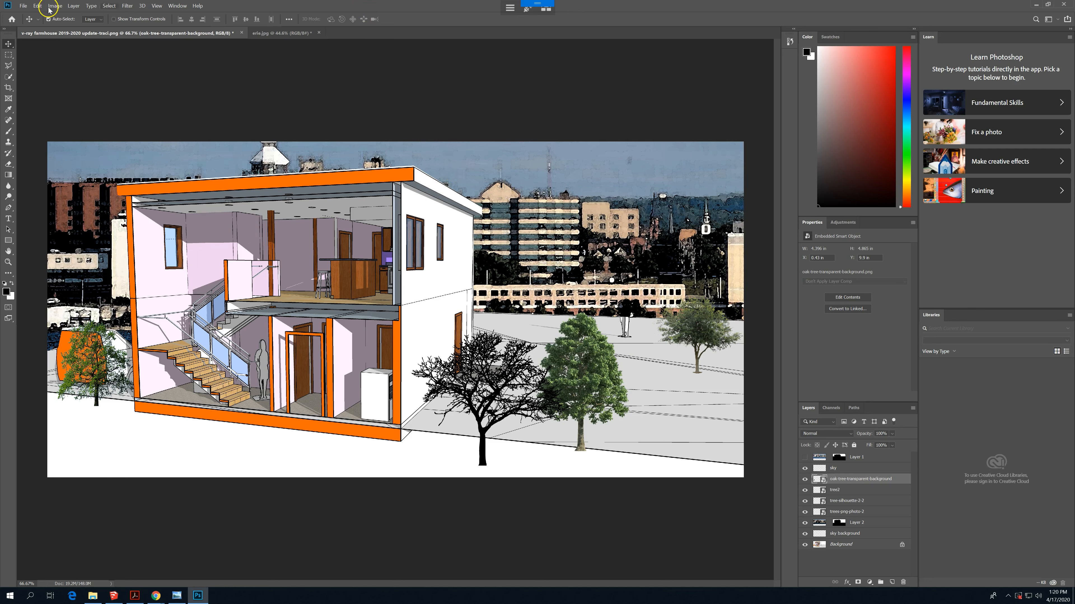
- Embed english-oak-tree-transparent-background and position the tree at the lower right of the grey ground, below the tree2 image
{"action": "left_click", "coordinate": [24, 6]}
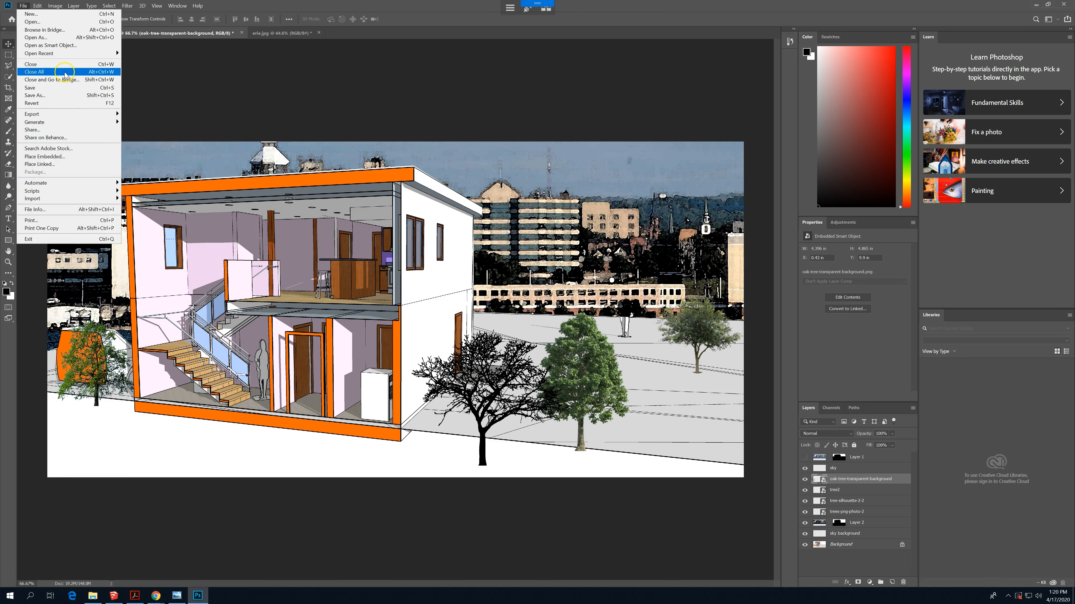
{"action": "mouse_move", "coordinate": [72, 186]}
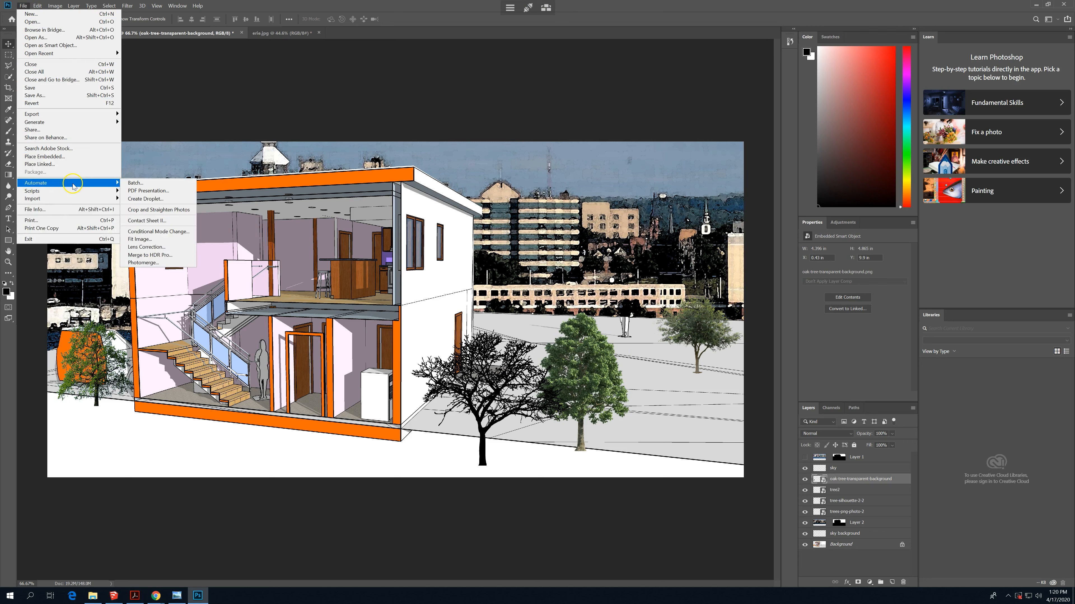
{"action": "left_click", "coordinate": [67, 157]}
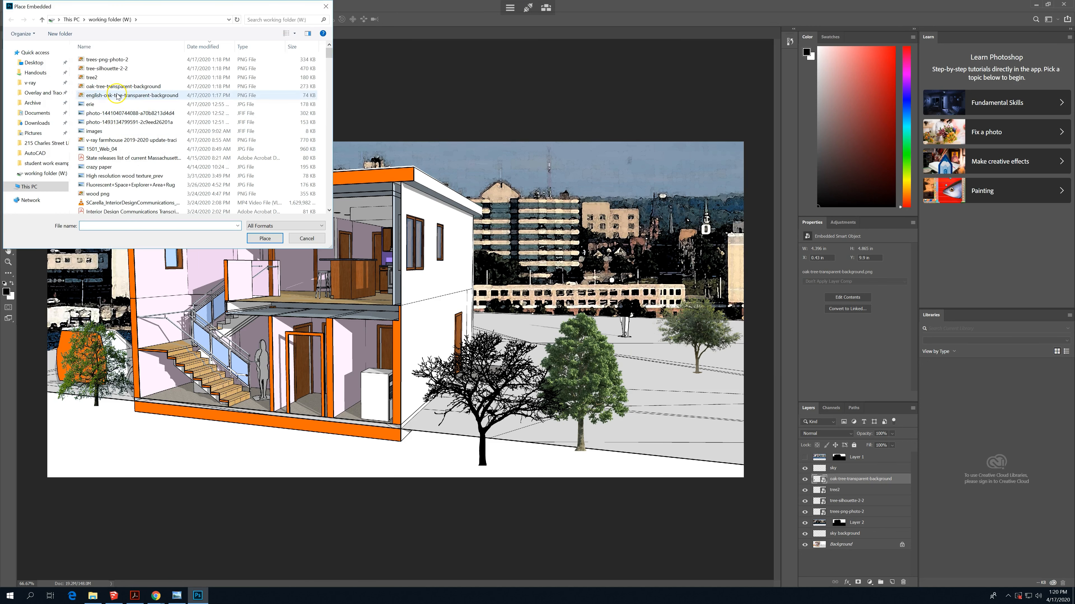
{"action": "left_click", "coordinate": [117, 96]}
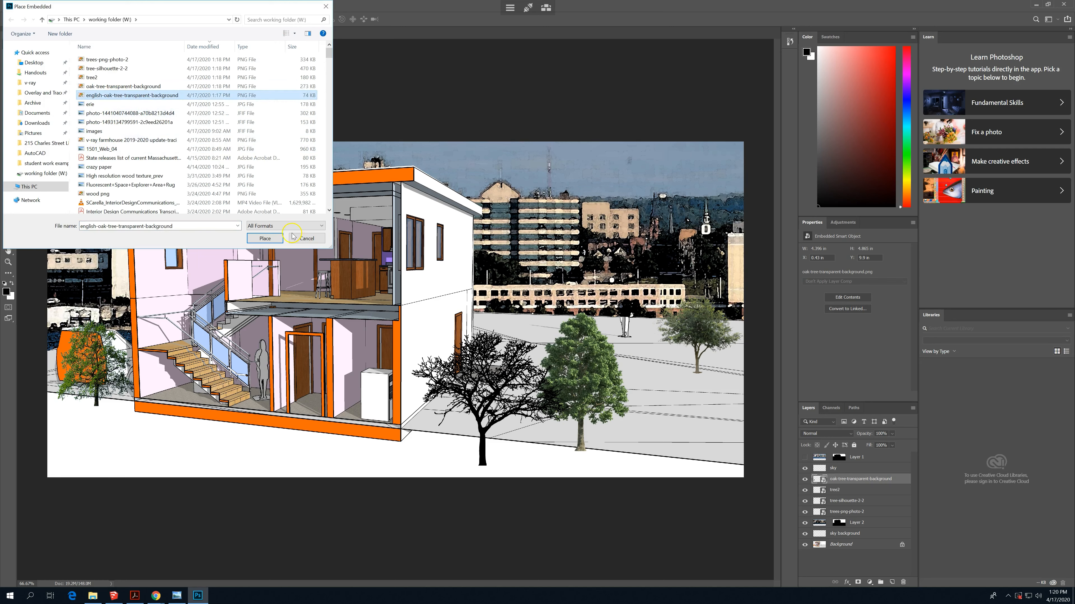
{"action": "left_click", "coordinate": [273, 240]}
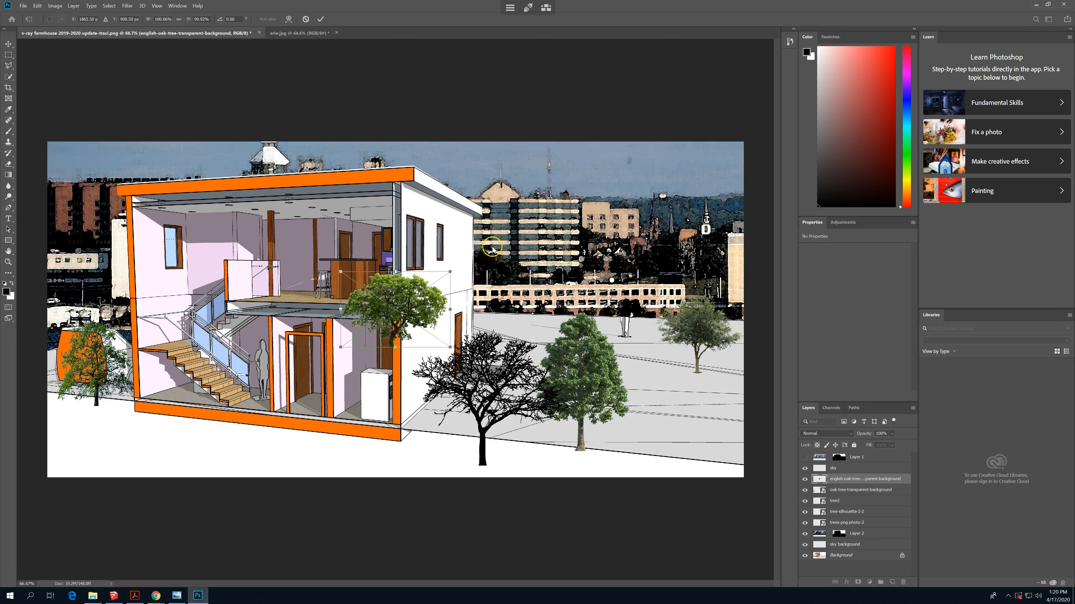
{"action": "key", "text": "Return"}
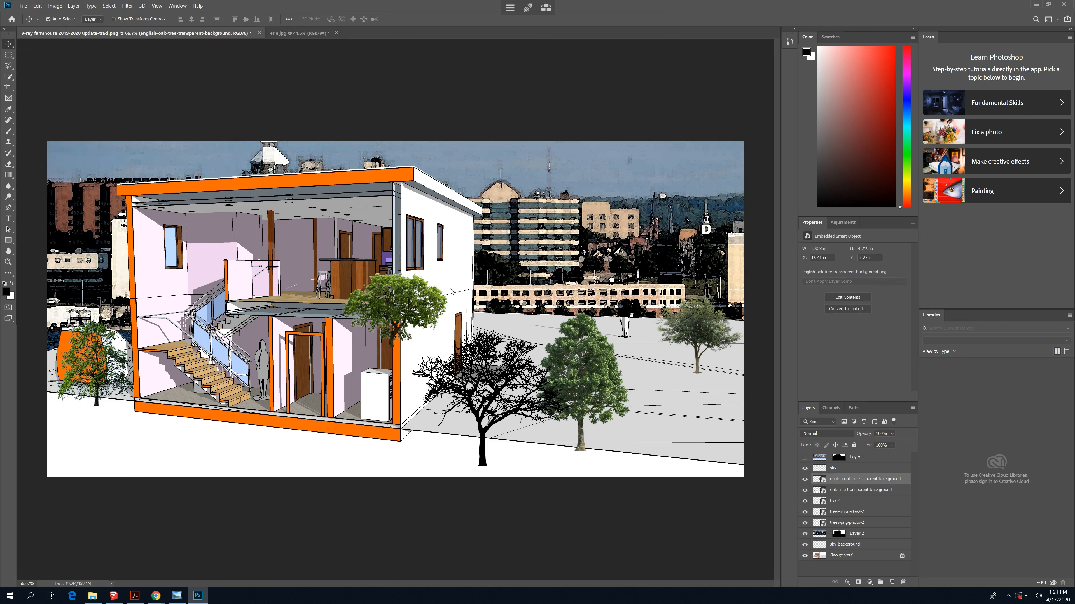
{"action": "left_click", "coordinate": [416, 294]}
{"action": "left_click", "coordinate": [489, 302]}
{"action": "left_click_drag", "start_coordinate": [488, 302], "coordinate": [741, 407]}
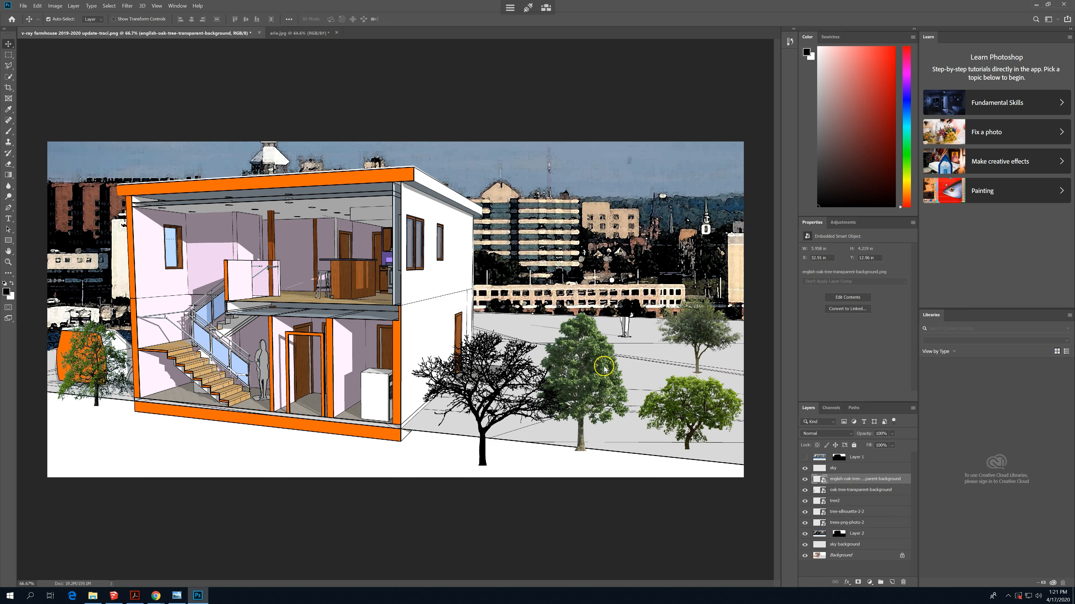
- Select the trees-png-photo-2 layer and move the tall green tree up, farther back on the grey ground
{"action": "right_click", "coordinate": [592, 356]}
{"action": "left_click", "coordinate": [610, 375]}
{"action": "left_click_drag", "start_coordinate": [610, 375], "coordinate": [601, 338]}
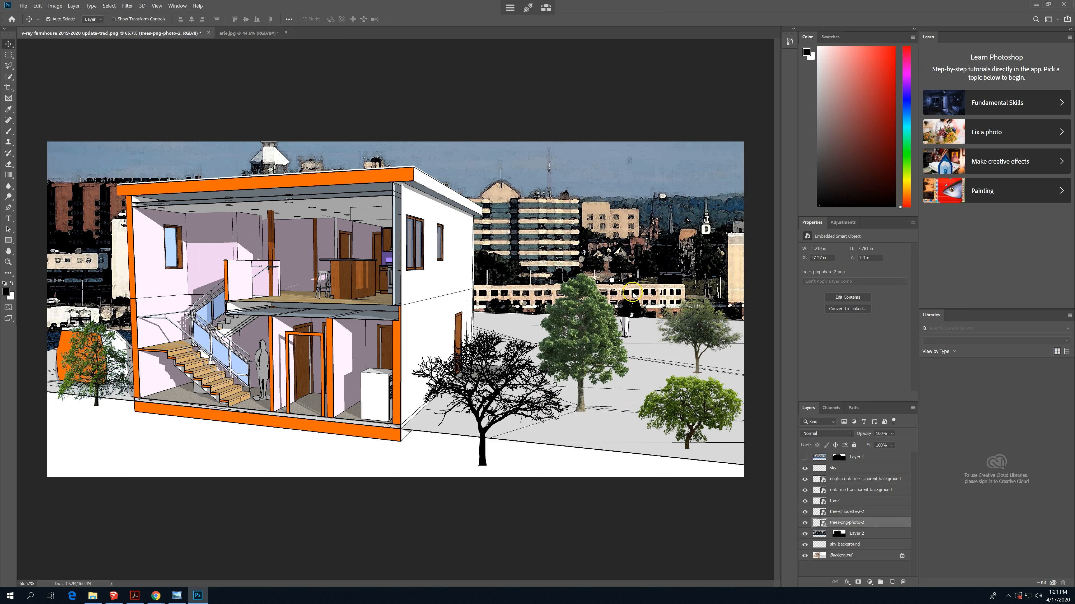
- Scale the trees-png-photo-2 tree to about 224% and stand it beside the house, behind the bare tree silhouette
{"action": "key", "text": "t"}
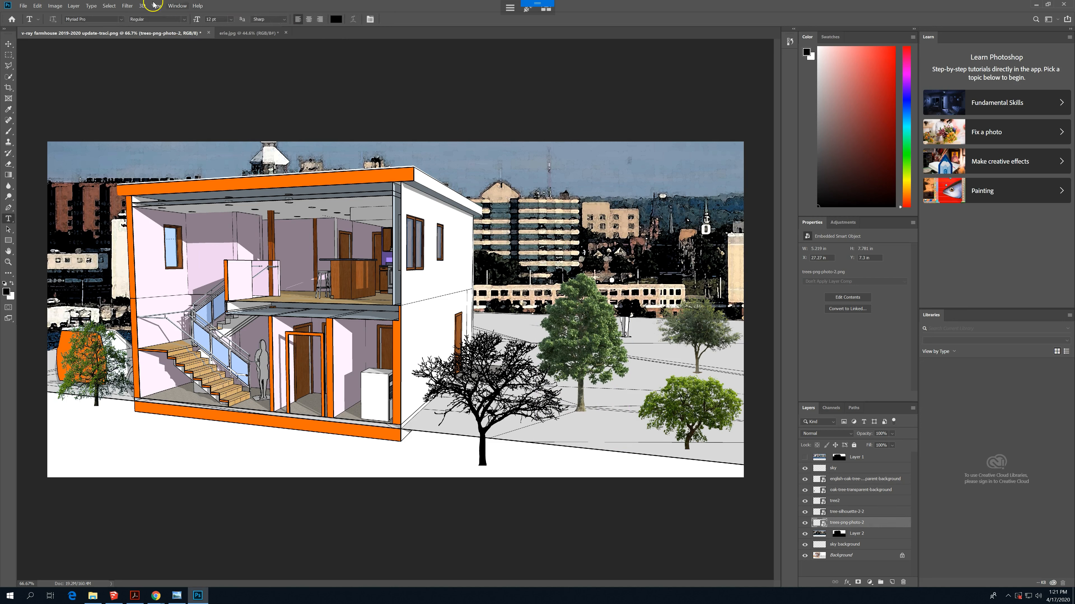
{"action": "left_click", "coordinate": [73, 6]}
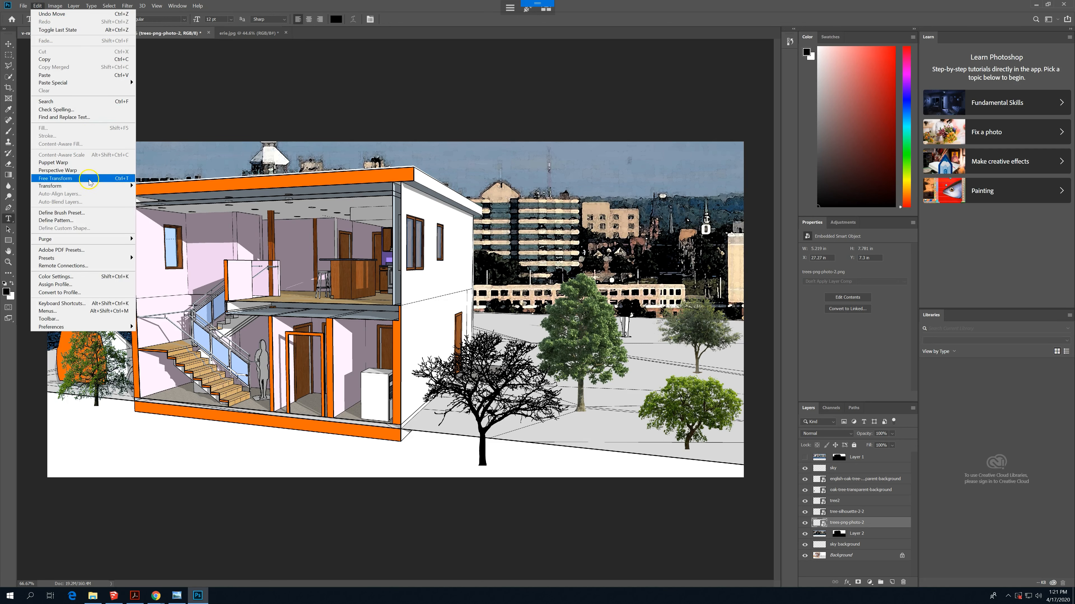
{"action": "mouse_move", "coordinate": [99, 187]}
{"action": "left_click", "coordinate": [149, 197]}
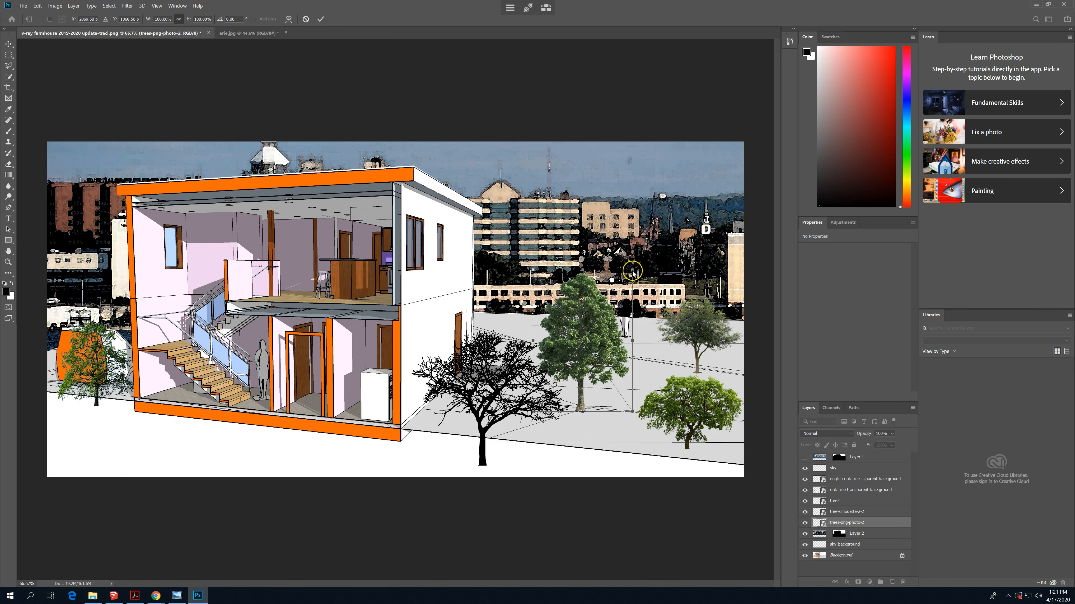
{"action": "left_click_drag", "start_coordinate": [632, 270], "coordinate": [753, 198]}
{"action": "left_click_drag", "start_coordinate": [600, 307], "coordinate": [469, 341]}
{"action": "left_click_drag", "start_coordinate": [554, 217], "coordinate": [644, 145]}
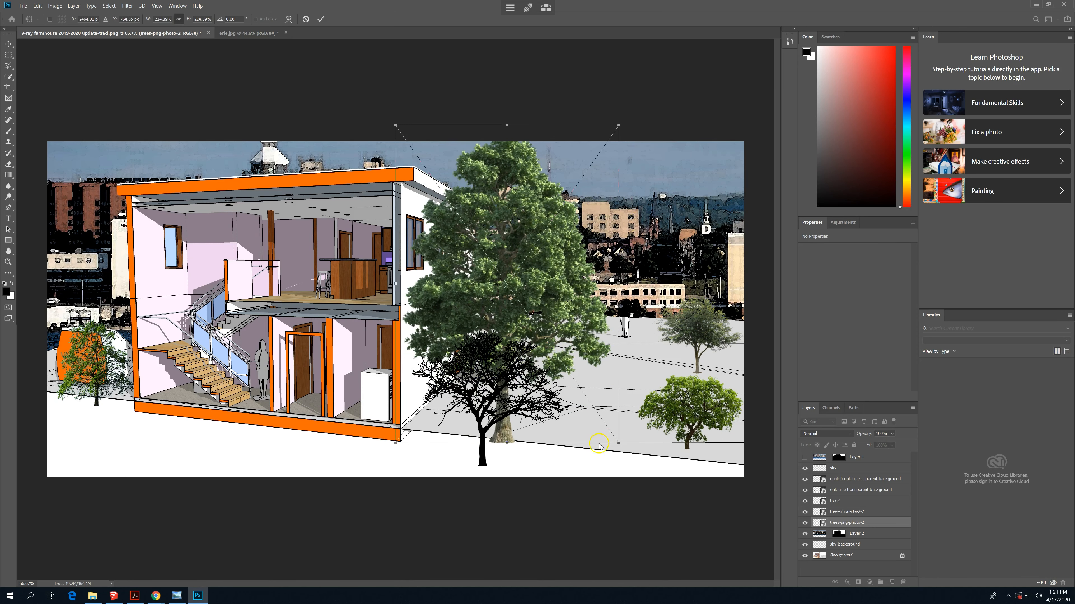
{"action": "key", "text": "t"}
- Draw a paragraph text box with Lorem ipsum placeholder text across the trunk of the bare tree silhouette
{"action": "left_click", "coordinate": [487, 434], "text": "ctrl"}
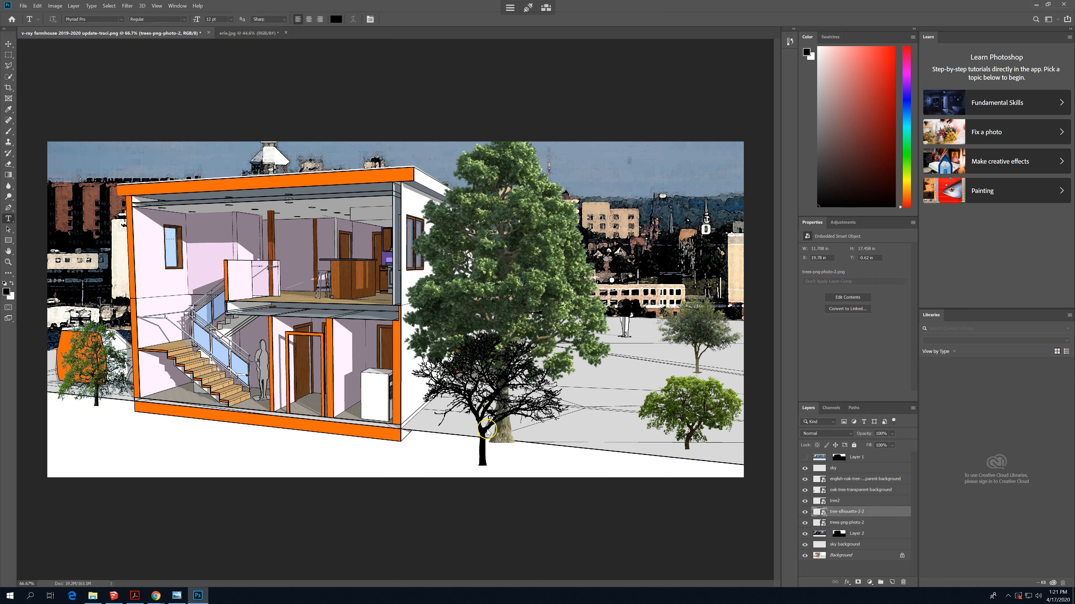
{"action": "right_click", "coordinate": [486, 432]}
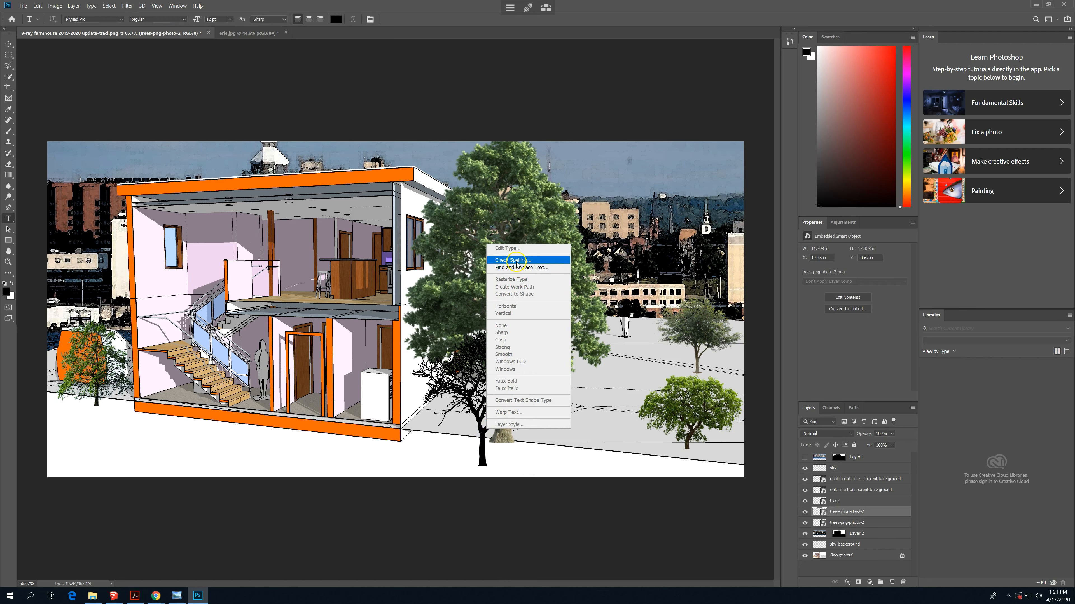
{"action": "left_click", "coordinate": [482, 437]}
{"action": "right_click", "coordinate": [482, 438]}
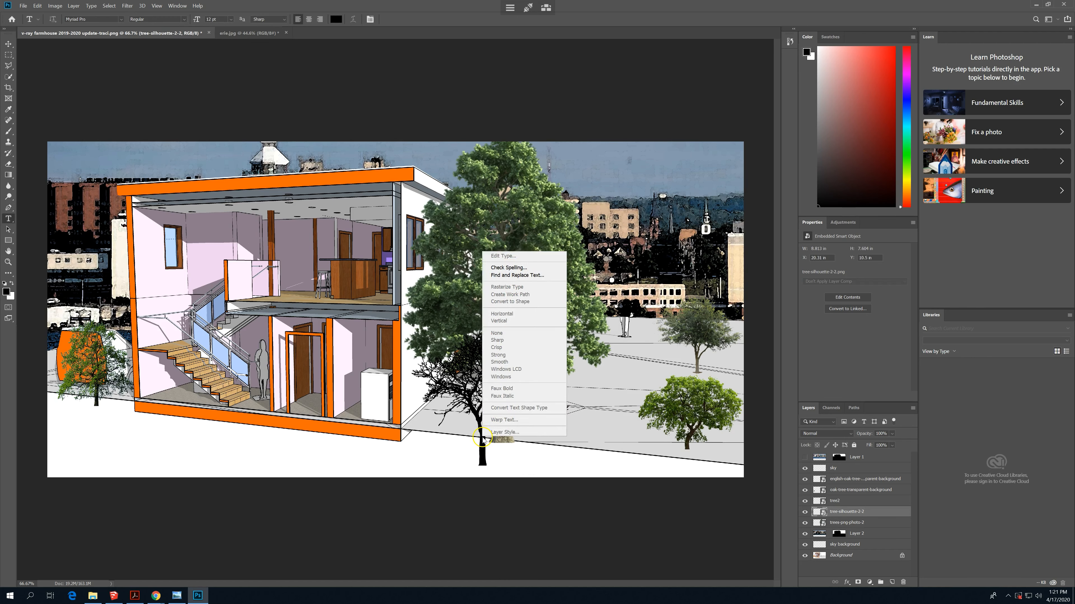
{"action": "left_click", "coordinate": [452, 366]}
{"action": "left_click_drag", "start_coordinate": [462, 399], "coordinate": [580, 419]}
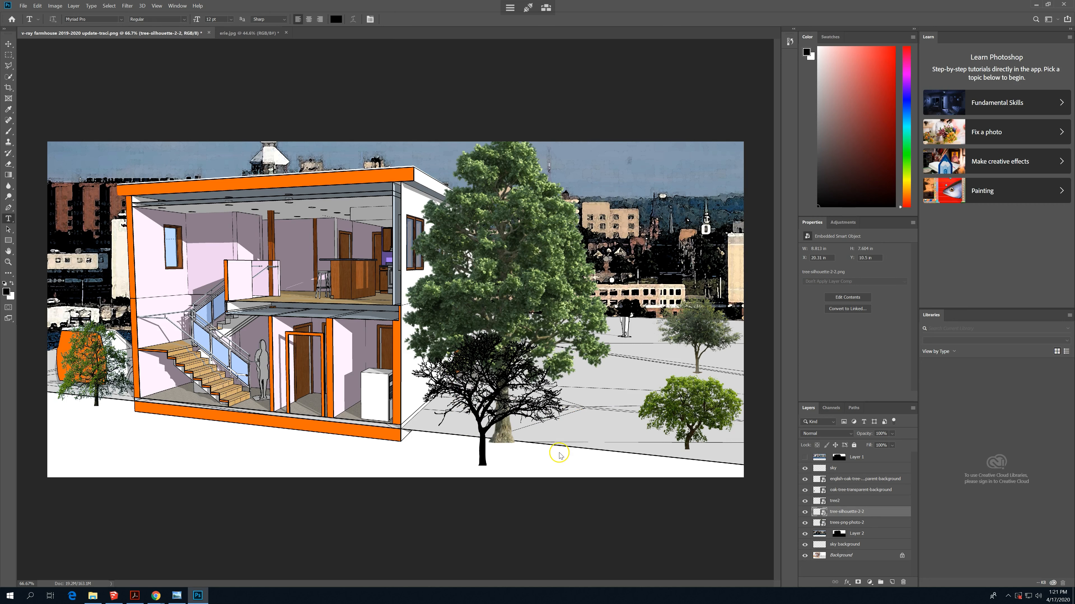
{"action": "right_click", "coordinate": [546, 447]}
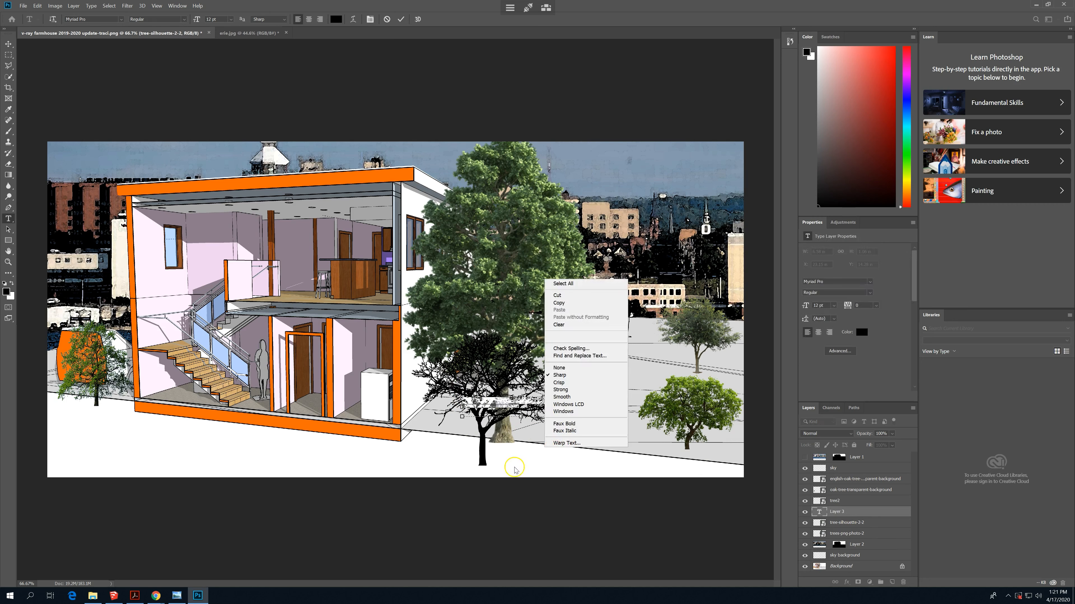
{"action": "left_click", "coordinate": [121, 358]}
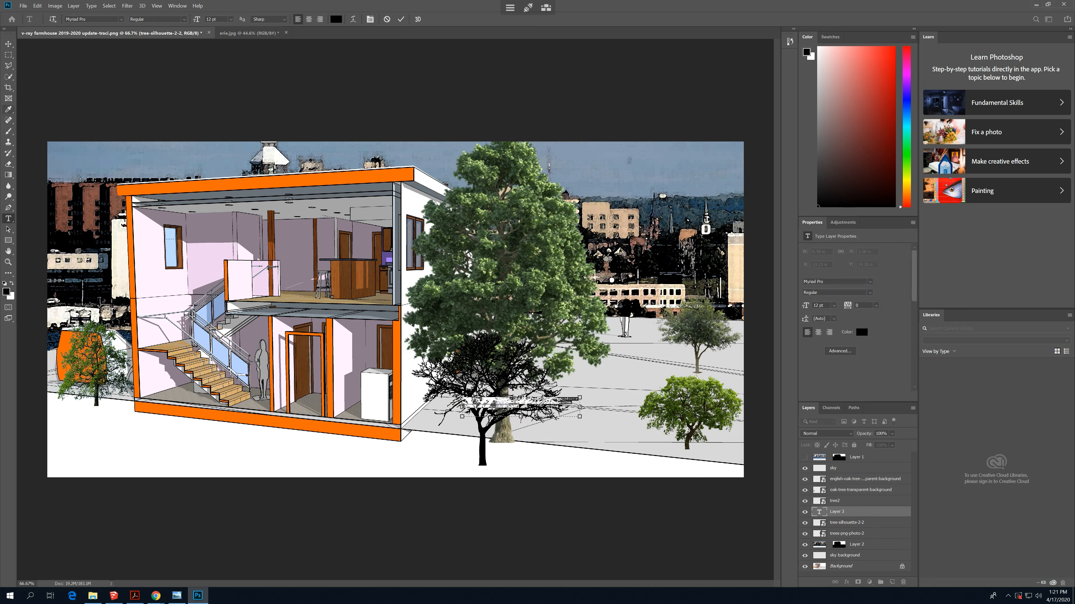
{"action": "left_click", "coordinate": [8, 44]}
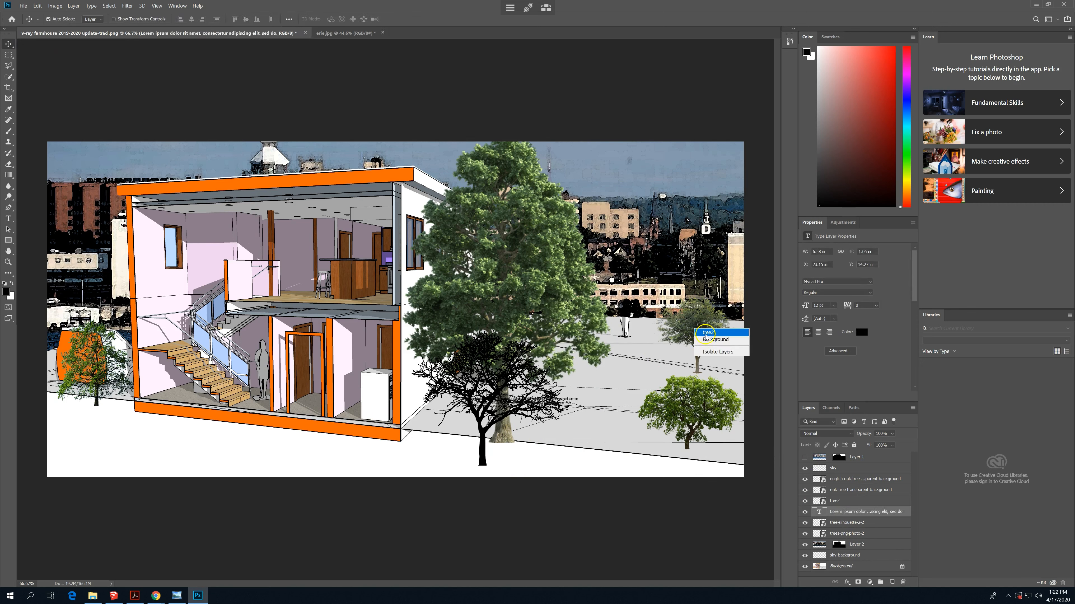
- Move the tree2 image up to the far edge of the grey ground and the english-oak tree up beside the tall tree
{"action": "left_click", "coordinate": [695, 331]}
{"action": "left_click_drag", "start_coordinate": [695, 331], "coordinate": [701, 293]}
{"action": "right_click", "coordinate": [695, 409]}
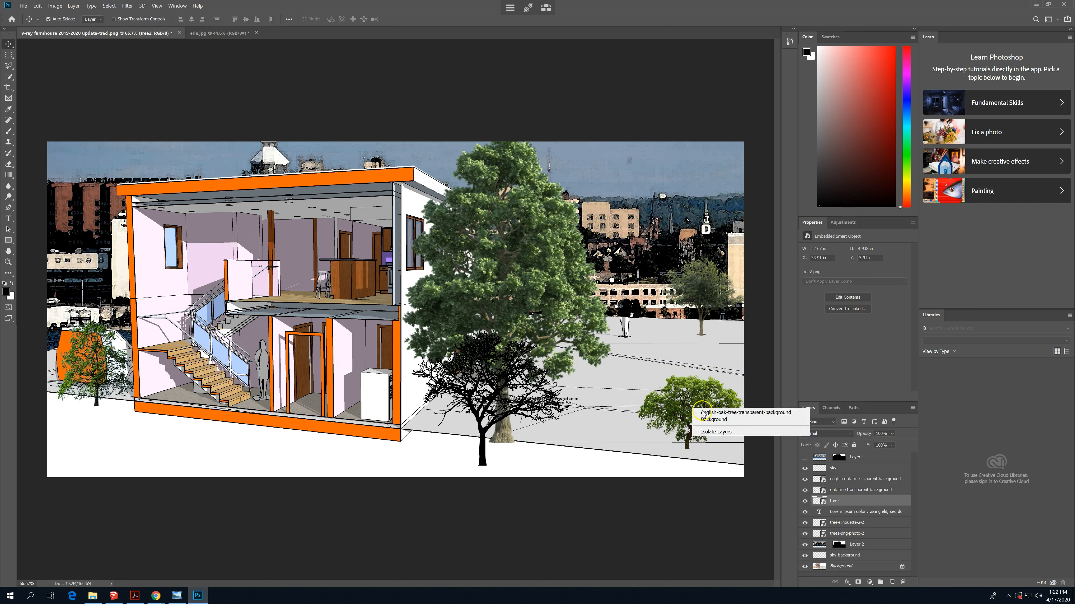
{"action": "left_click", "coordinate": [719, 413]}
{"action": "left_click_drag", "start_coordinate": [701, 413], "coordinate": [639, 363]}
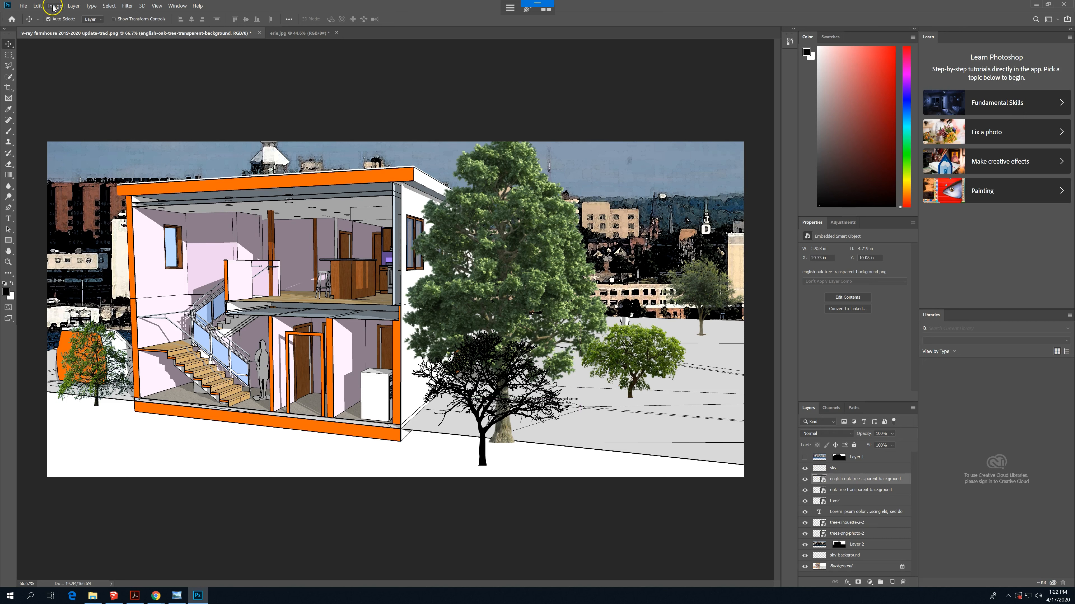
- Scale the english-oak tree to about 10.3 in wide and place it partly overlapping the tall tree's foliage
{"action": "left_click", "coordinate": [38, 6]}
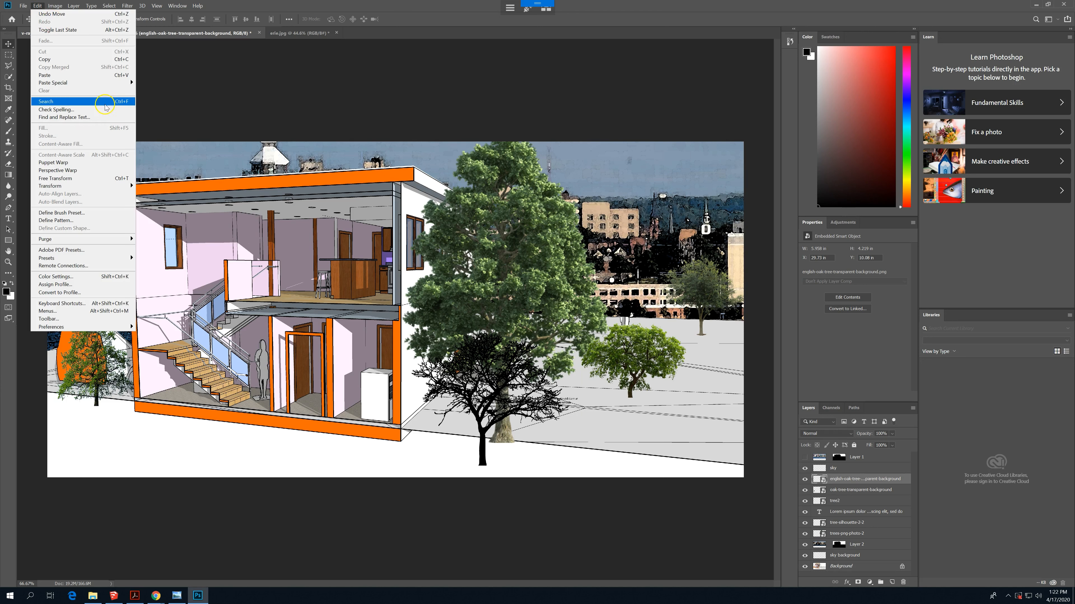
{"action": "mouse_move", "coordinate": [102, 187]}
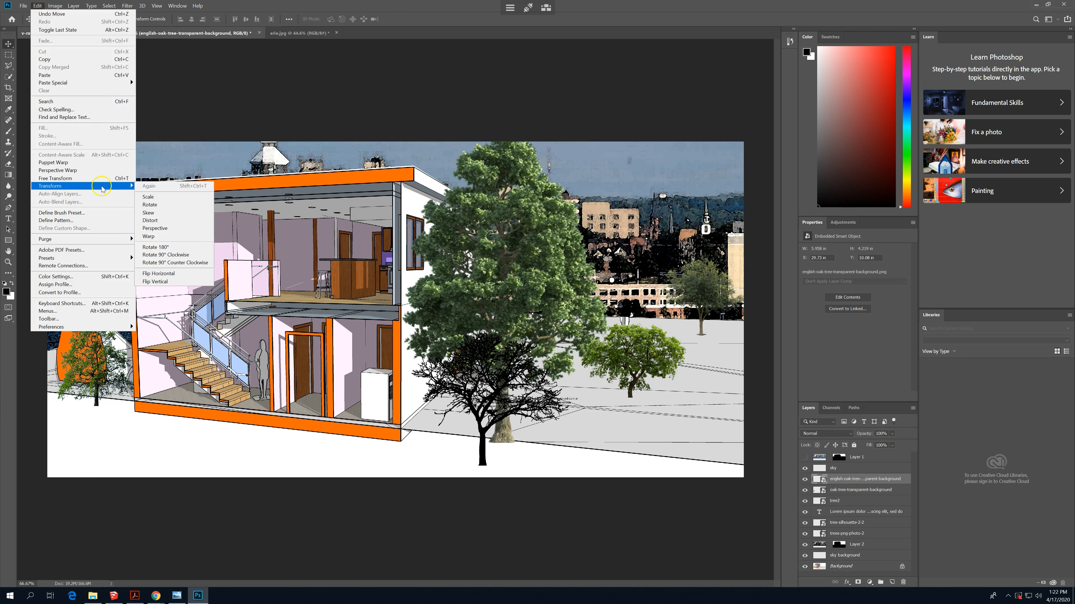
{"action": "left_click", "coordinate": [152, 197]}
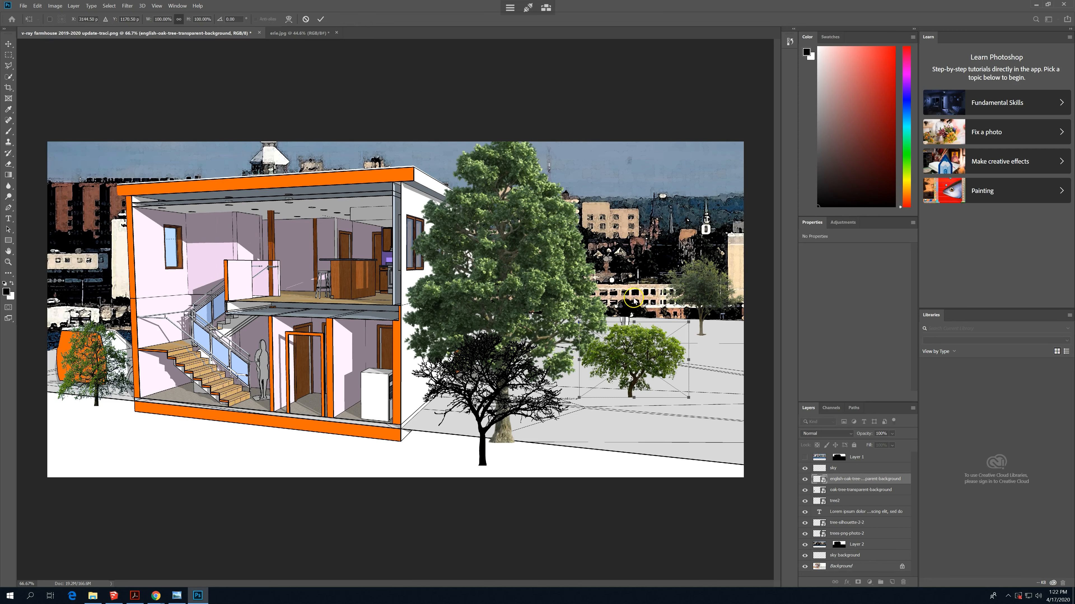
{"action": "left_click_drag", "start_coordinate": [693, 323], "coordinate": [762, 260]}
{"action": "key", "text": "Return"}
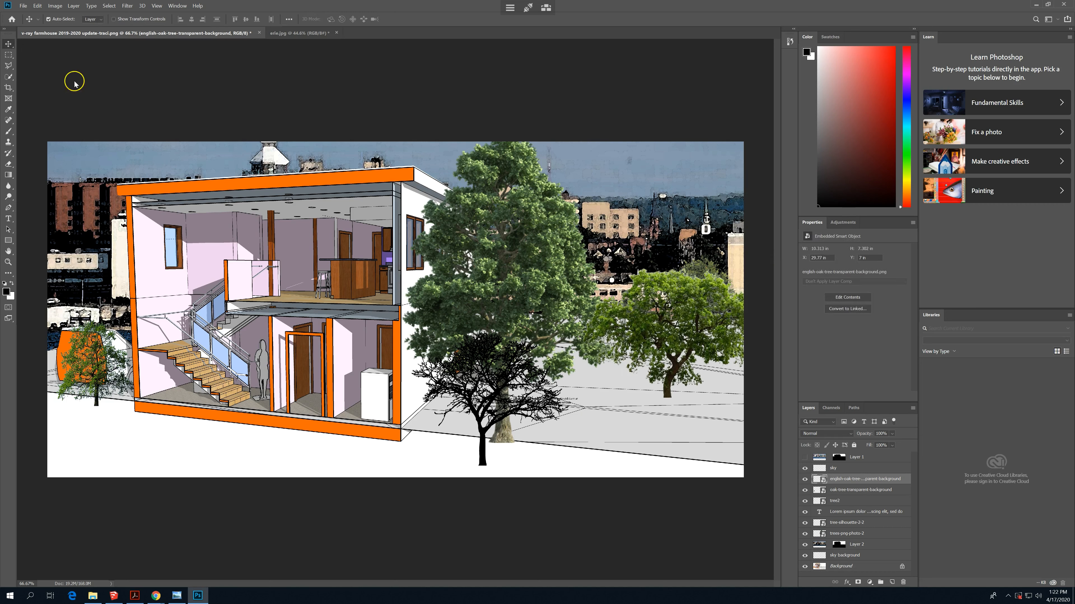
{"action": "left_click_drag", "start_coordinate": [618, 331], "coordinate": [592, 347]}
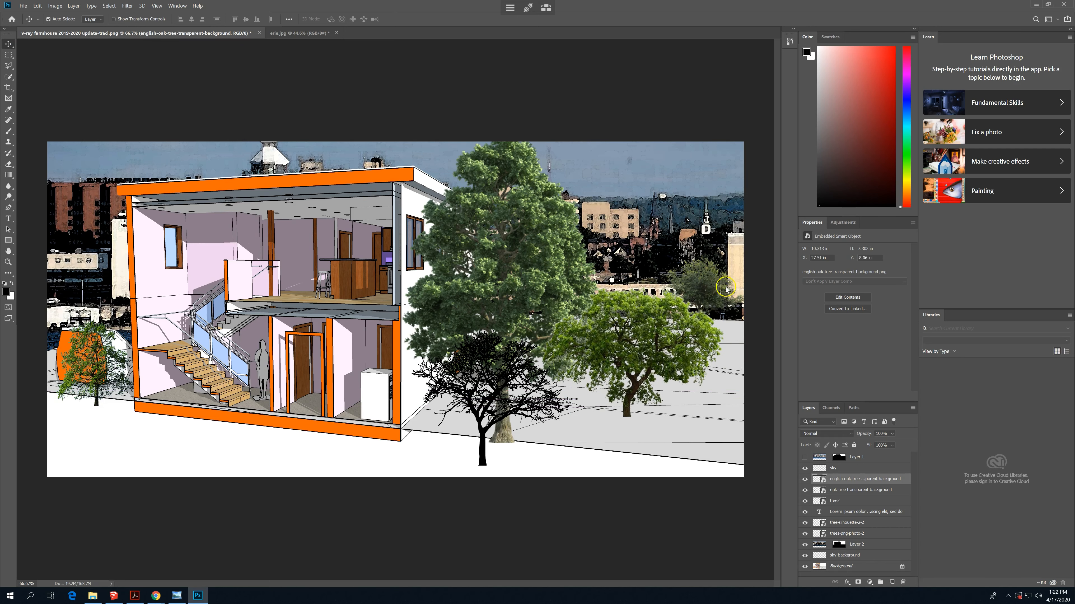
- Move the tree2 image down and outward so it stands just beyond the enlarged english-oak tree
{"action": "right_click", "coordinate": [706, 282]}
{"action": "left_click", "coordinate": [713, 288]}
{"action": "left_click_drag", "start_coordinate": [706, 286], "coordinate": [726, 306]}
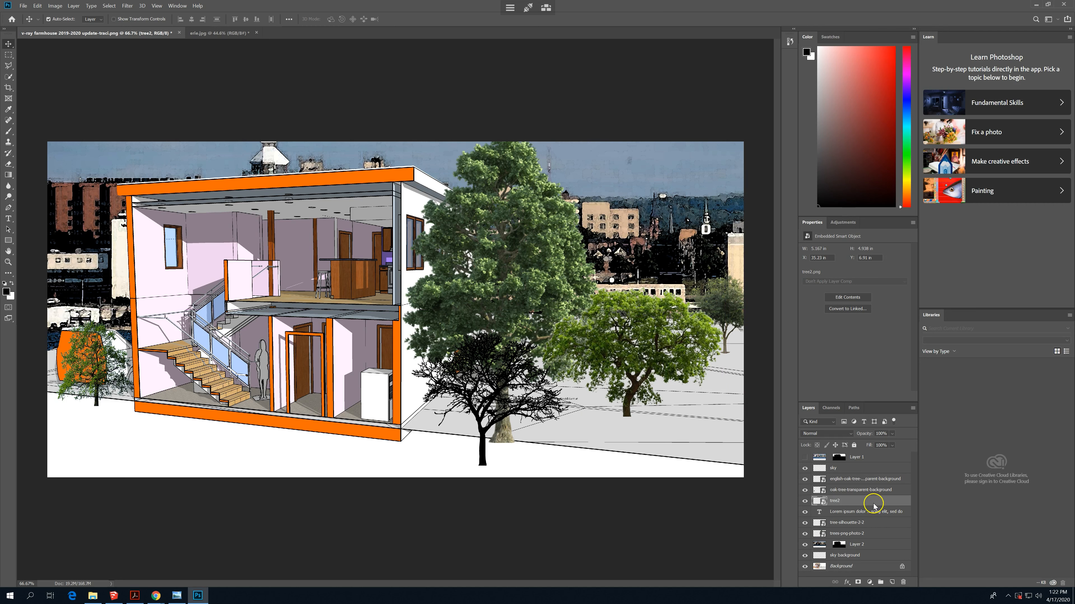
- Move the trees-png-photo-2 layer to the top of the layer stack, in front of the other trees
{"action": "right_click", "coordinate": [514, 273]}
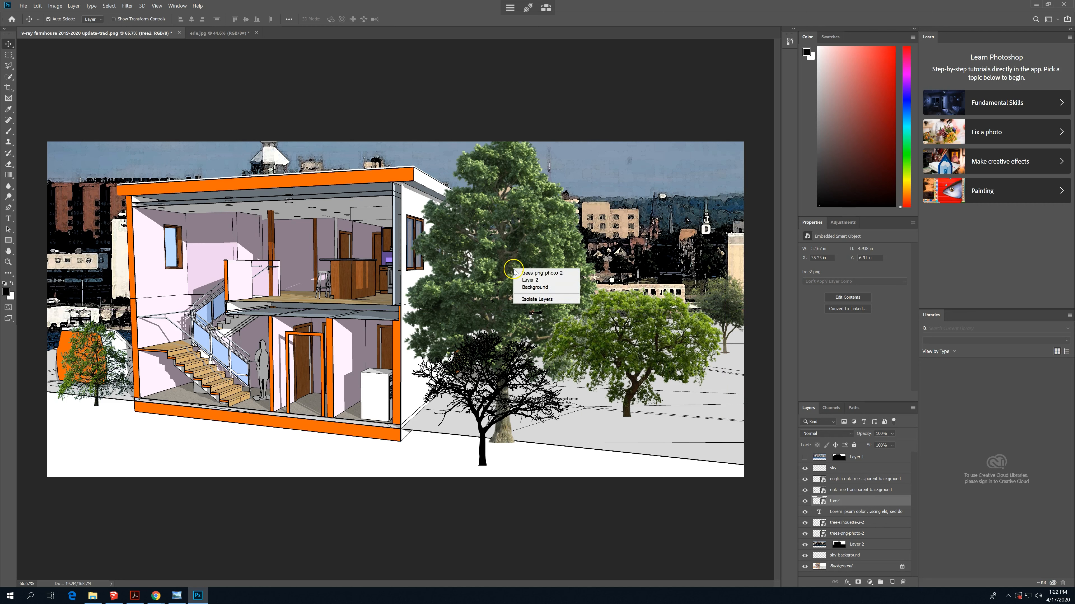
{"action": "left_click", "coordinate": [537, 273]}
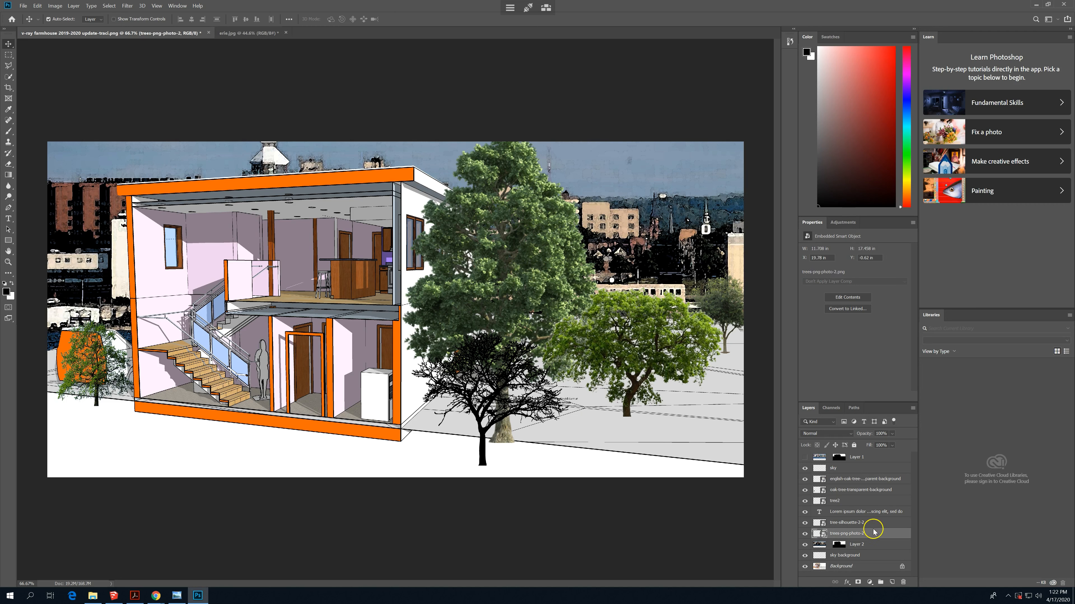
{"action": "left_click_drag", "start_coordinate": [876, 533], "coordinate": [874, 453]}
{"action": "left_click_drag", "start_coordinate": [883, 530], "coordinate": [883, 458]}
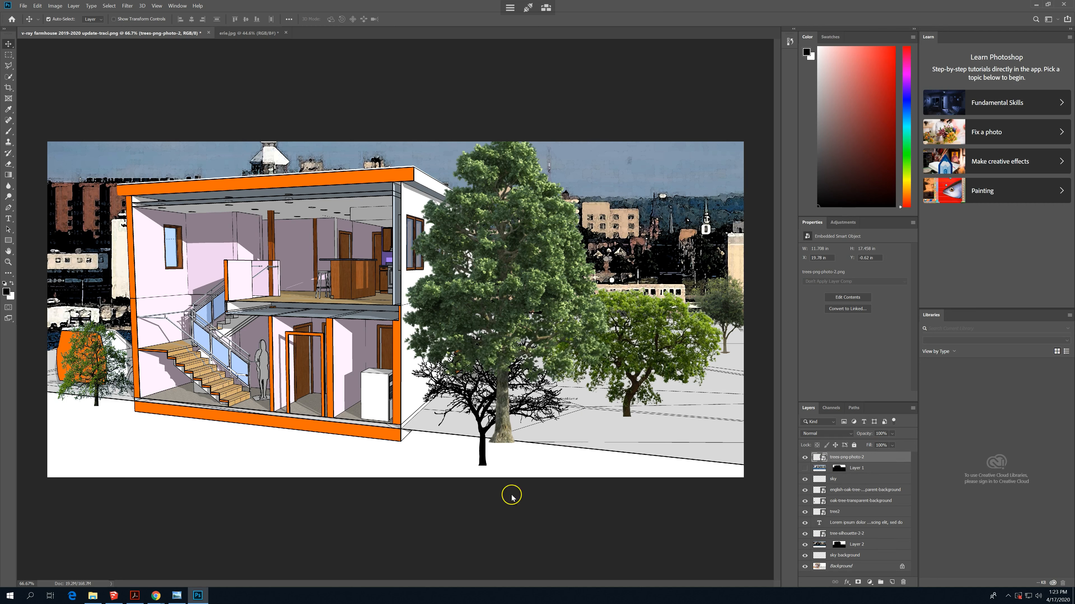
- Move the tree-silhouette-2-2 tree from beside the house up against the skyline behind the green trees
{"action": "right_click", "coordinate": [468, 405]}
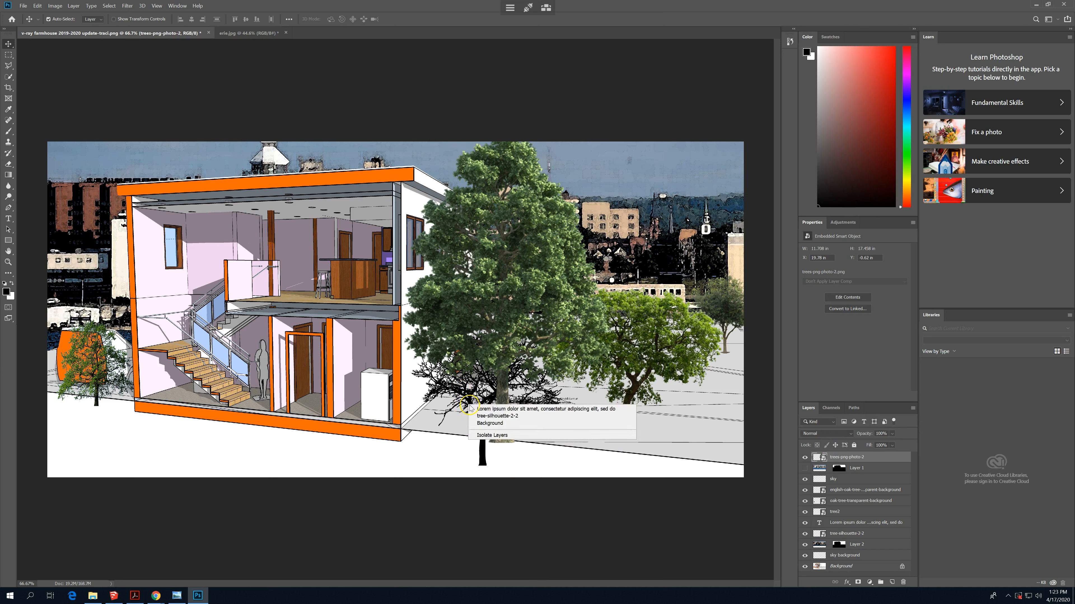
{"action": "left_click", "coordinate": [482, 416]}
{"action": "left_click_drag", "start_coordinate": [477, 417], "coordinate": [643, 229]}
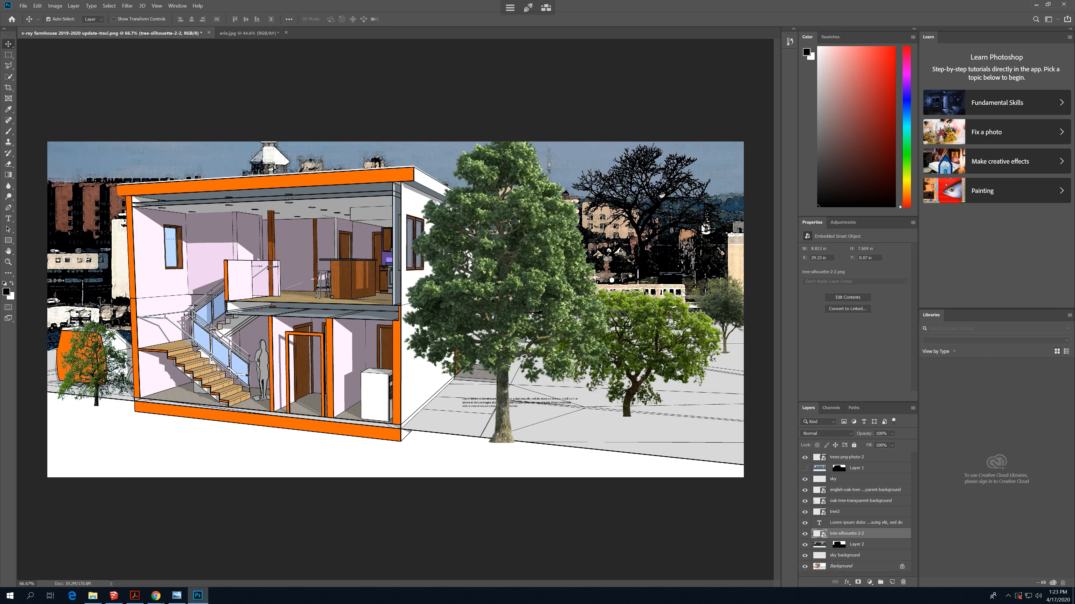
- Scale the tree-silhouette-2-2 tree to about 42% and position it among the dark skyline buildings beside the tall tree
{"action": "left_click", "coordinate": [54, 5]}
{"action": "mouse_move", "coordinate": [37, 6]}
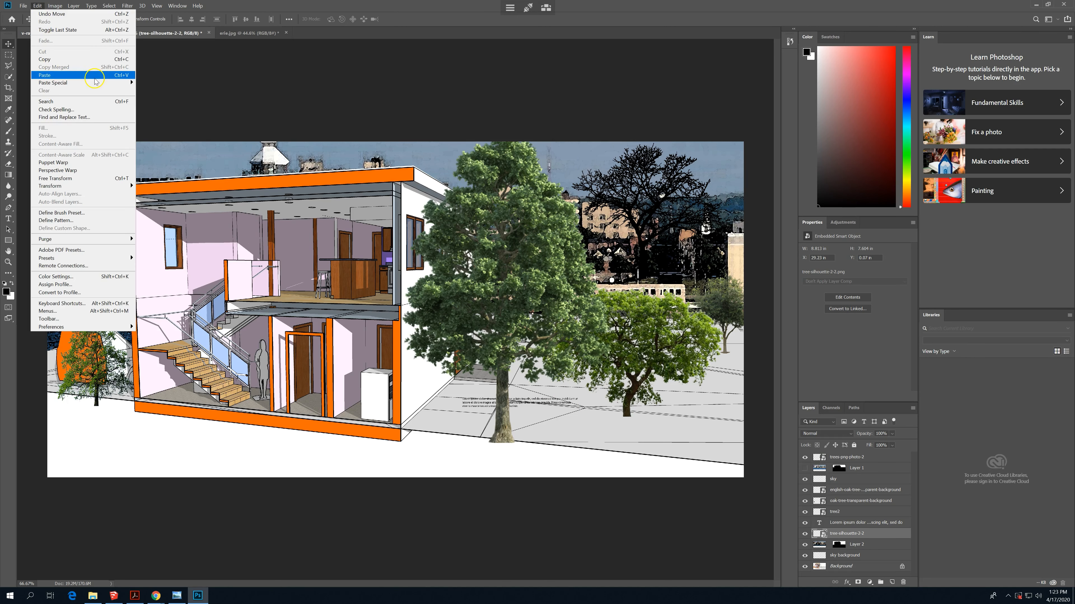
{"action": "mouse_move", "coordinate": [114, 187]}
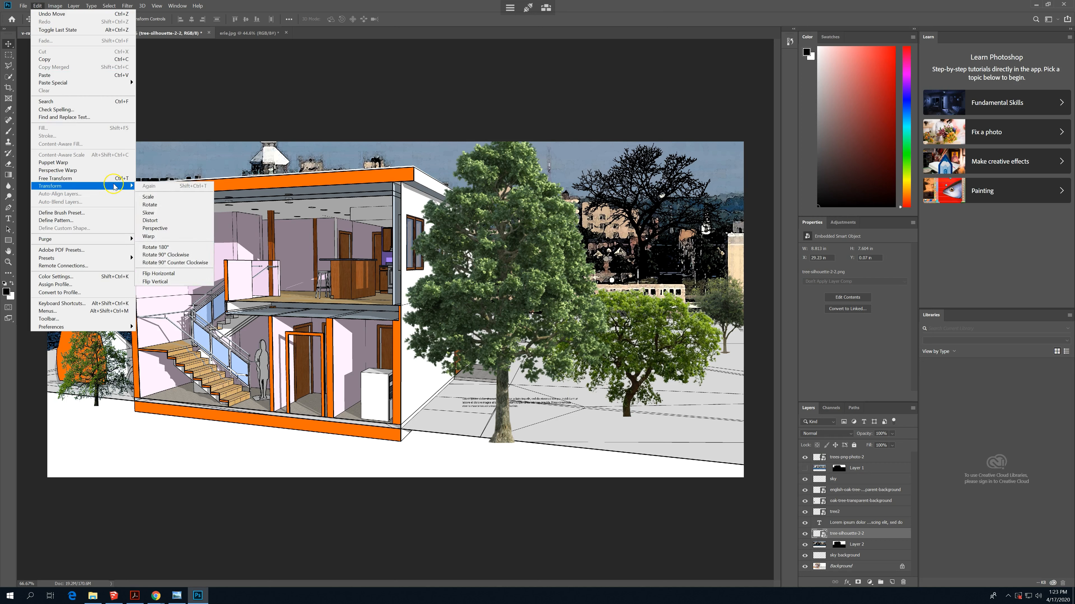
{"action": "left_click", "coordinate": [172, 197]}
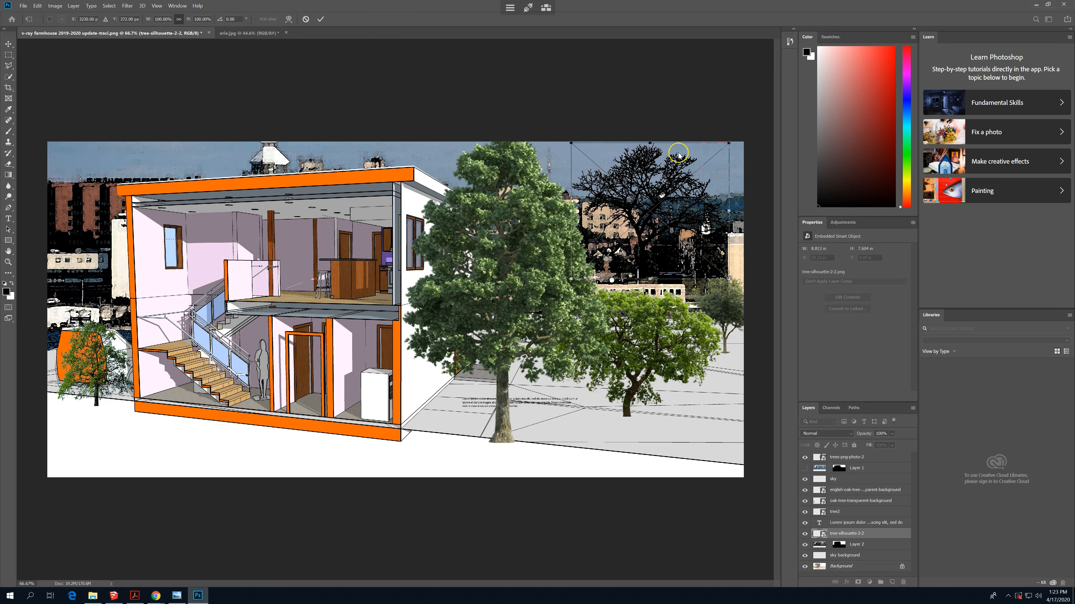
{"action": "left_click_drag", "start_coordinate": [729, 144], "coordinate": [663, 229]}
{"action": "left_click_drag", "start_coordinate": [612, 251], "coordinate": [647, 216]}
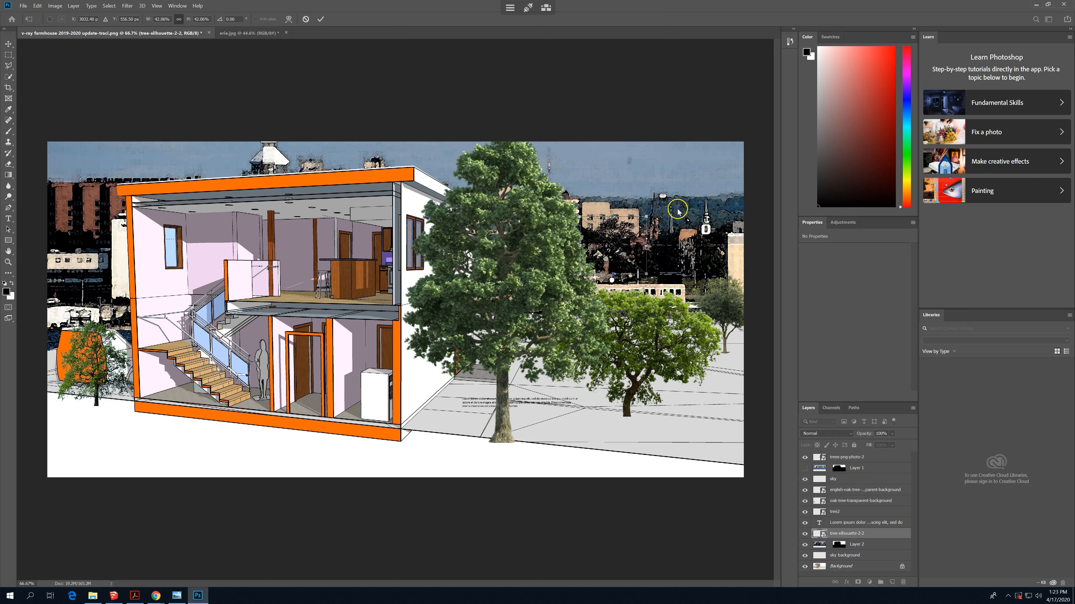
{"action": "key", "text": "Return"}
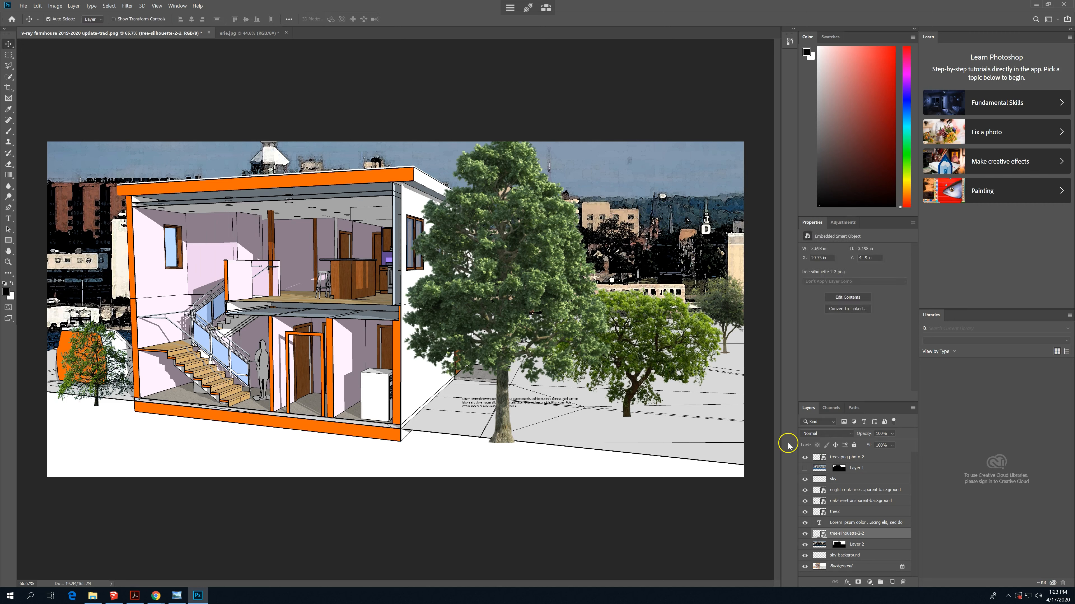
- Duplicate the tree-silhouette-2-2 layer and move the copy to the skyline on the other side of the house, above the orange car
{"action": "right_click", "coordinate": [877, 537]}
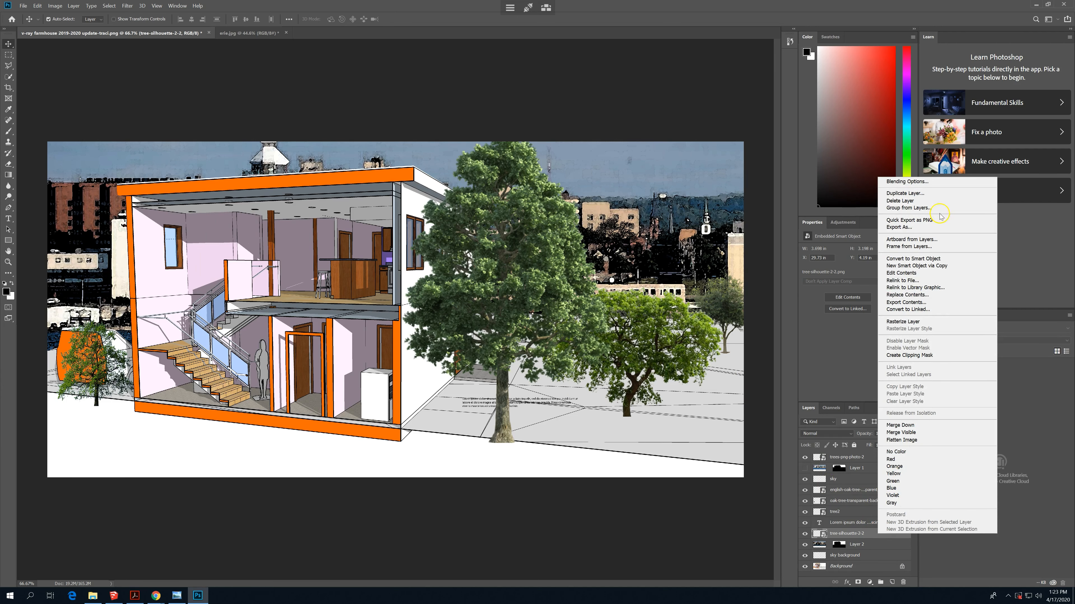
{"action": "left_click", "coordinate": [933, 193]}
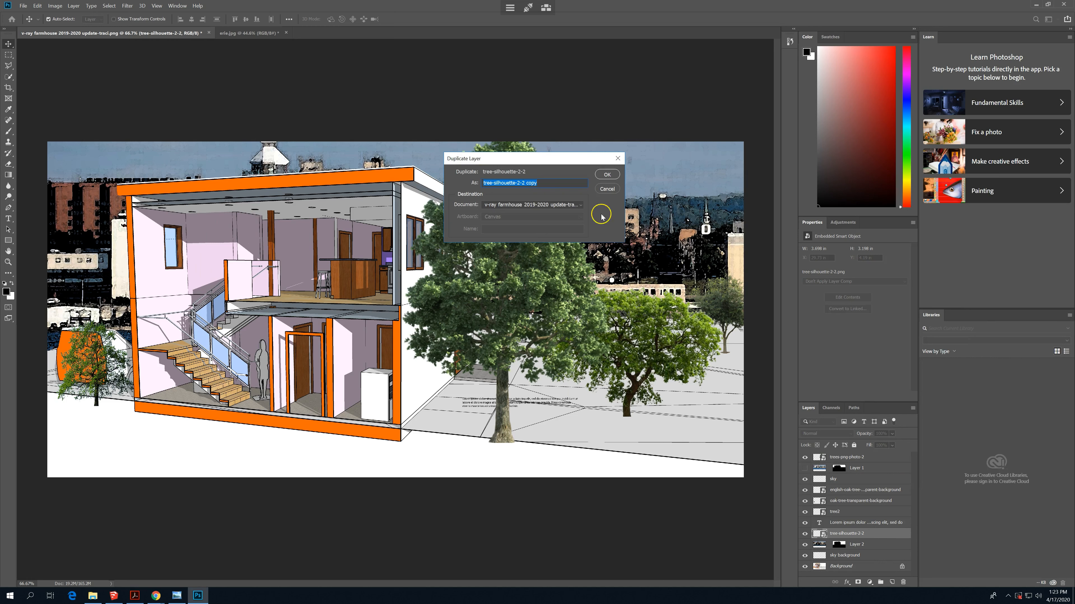
{"action": "left_click", "coordinate": [606, 175]}
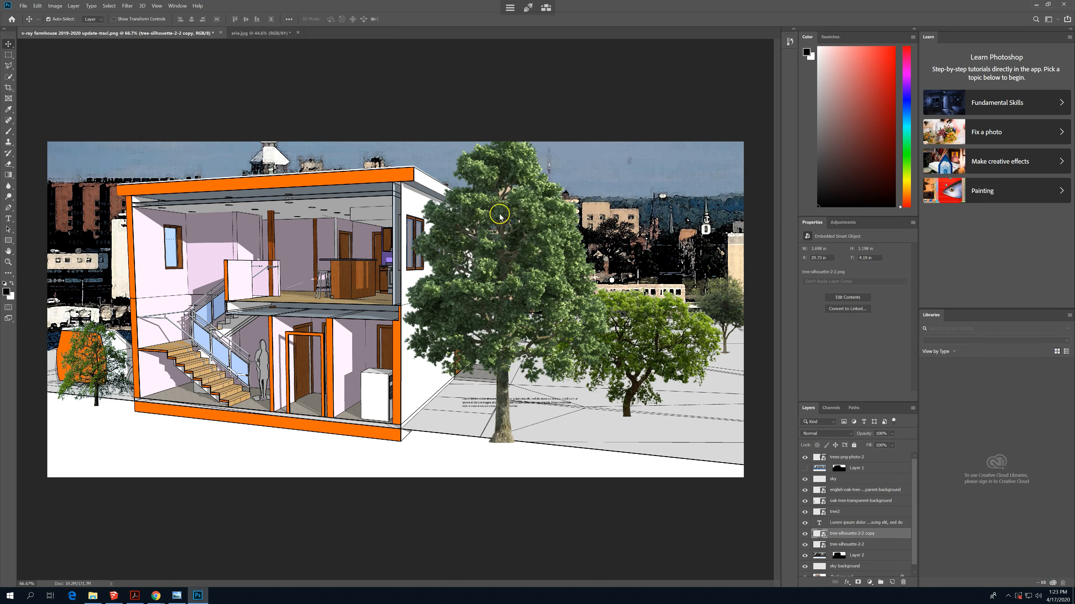
{"action": "left_click_drag", "start_coordinate": [603, 236], "coordinate": [58, 277]}
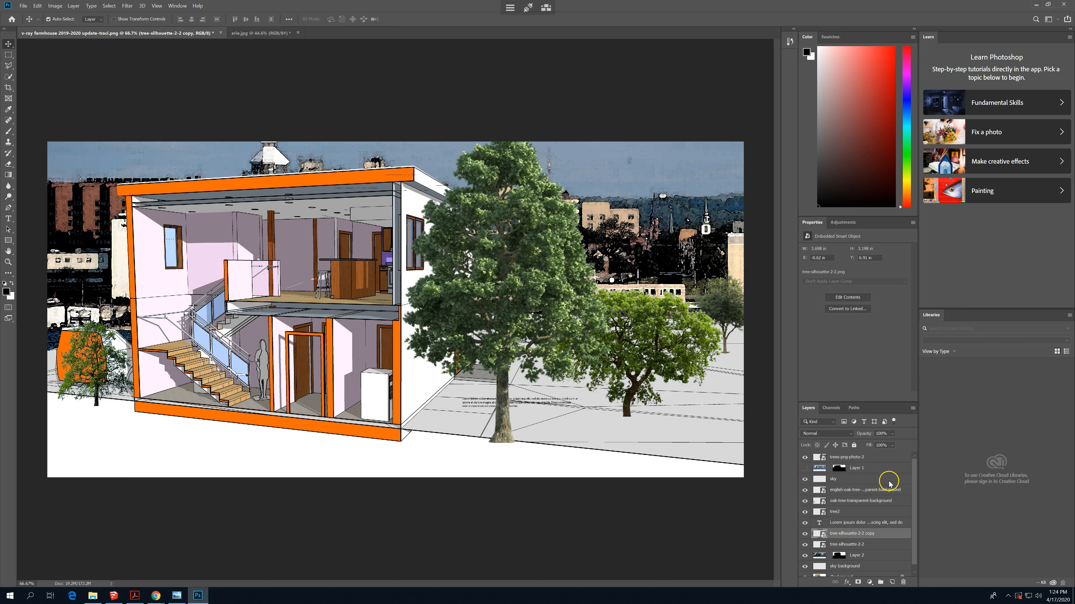
- Select the tree-silhouette-2-2 copy above the orange car and paste another copy of it into the drawing
{"action": "right_click", "coordinate": [68, 283]}
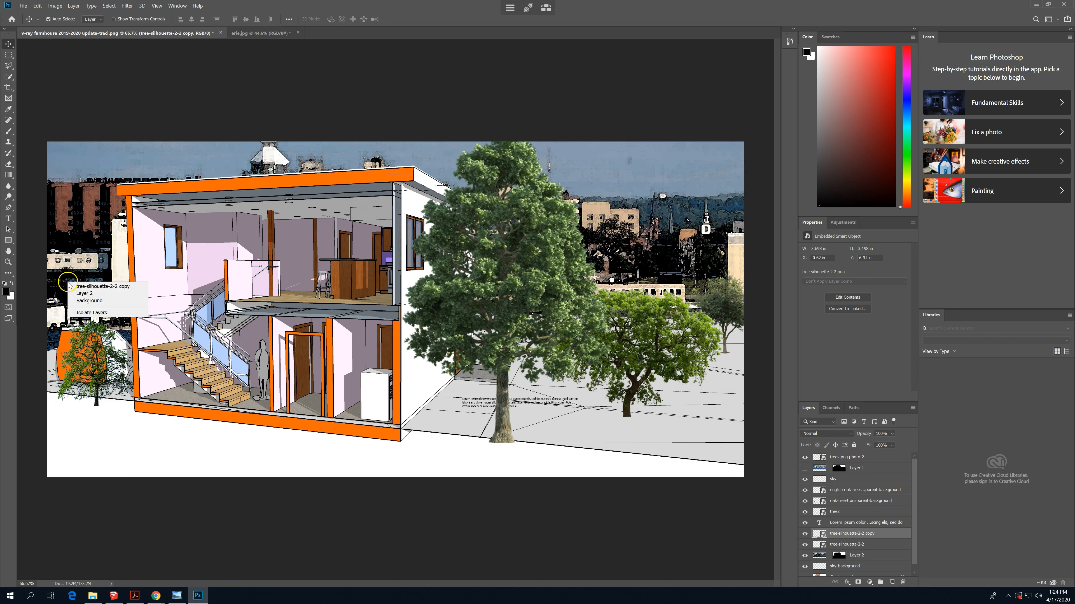
{"action": "left_click", "coordinate": [91, 286]}
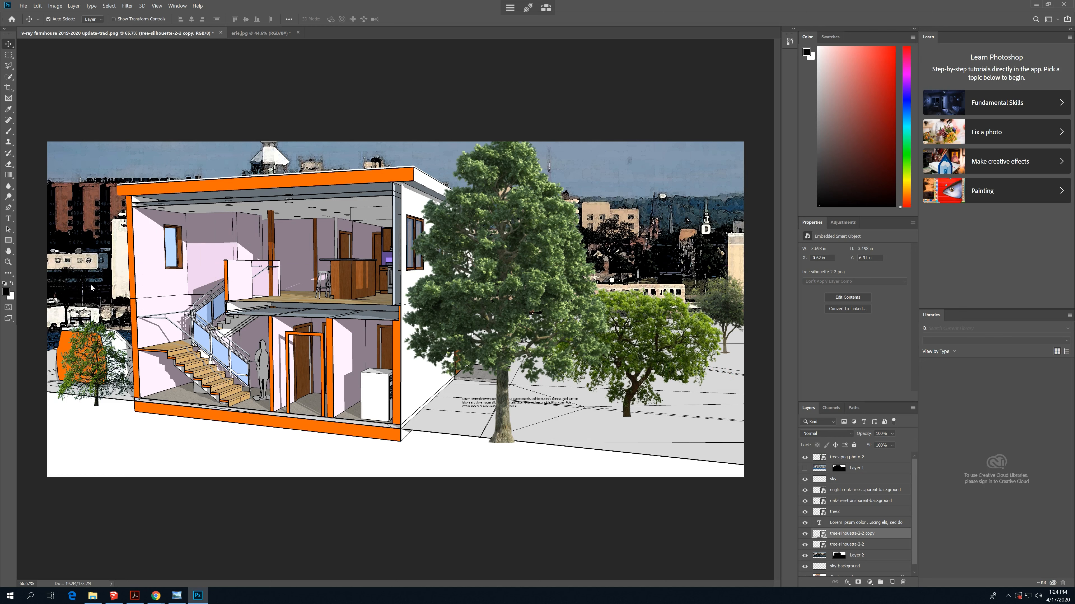
{"action": "key", "text": "ctrl+v"}
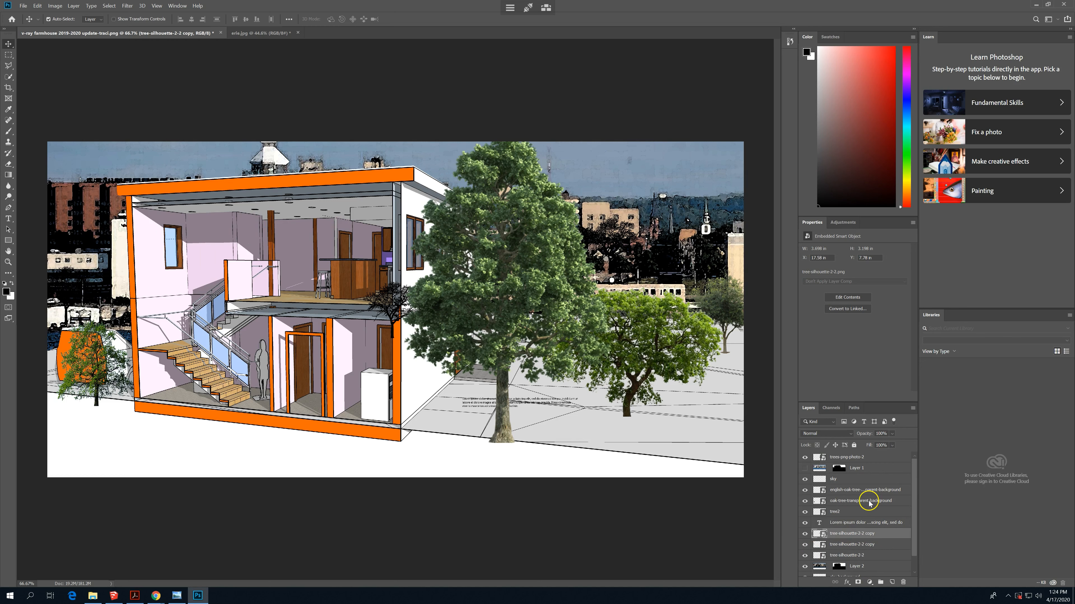
- Duplicate the pasted silhouette layer as tree-silhouette-2-2 copy 2
{"action": "right_click", "coordinate": [877, 537]}
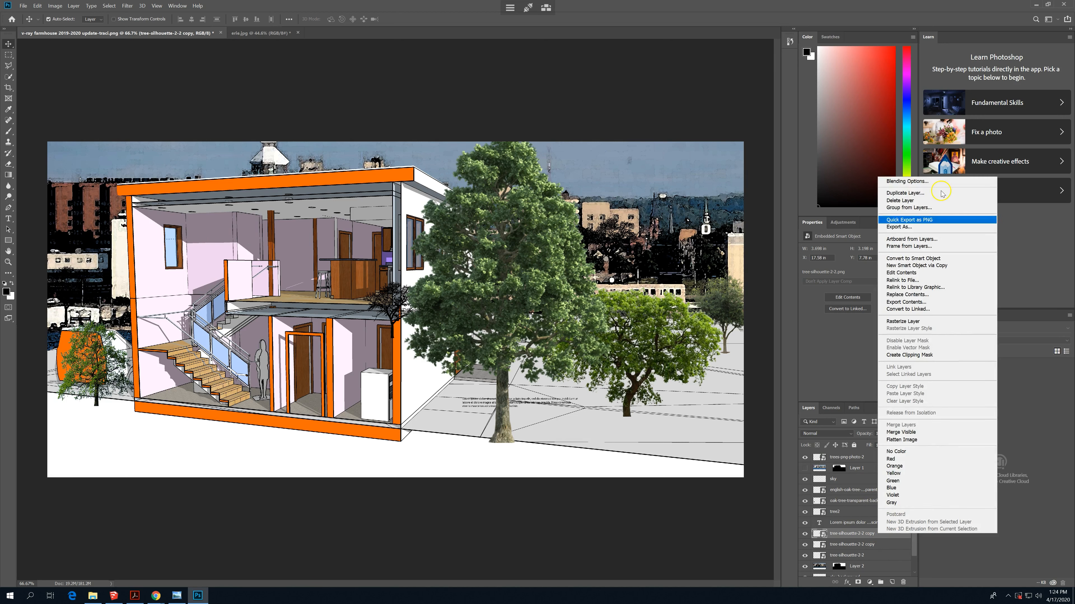
{"action": "left_click", "coordinate": [922, 194]}
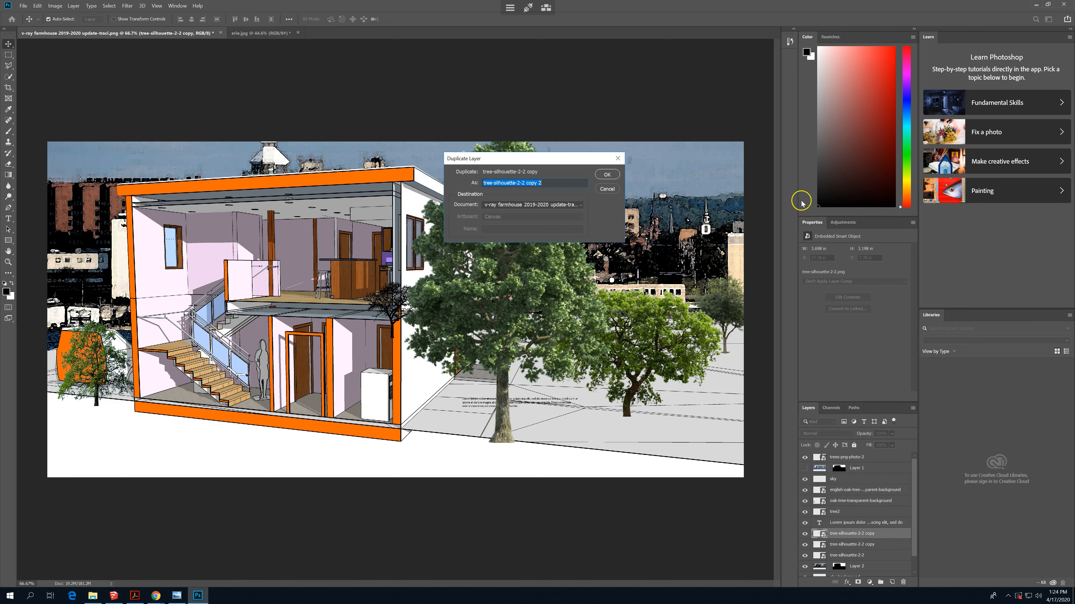
{"action": "left_click", "coordinate": [607, 175]}
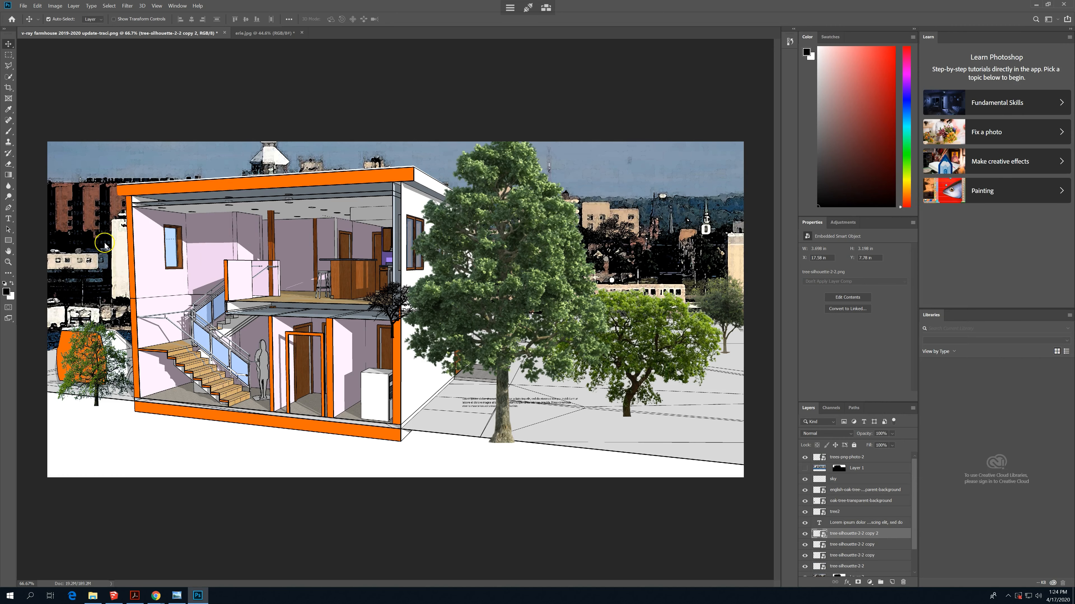
- Try to move the tree-silhouette-2-2 copy 2 tree along the skyline, undoing each accidental shift of the skyline layer
{"action": "left_click_drag", "start_coordinate": [255, 210], "coordinate": [462, 148]}
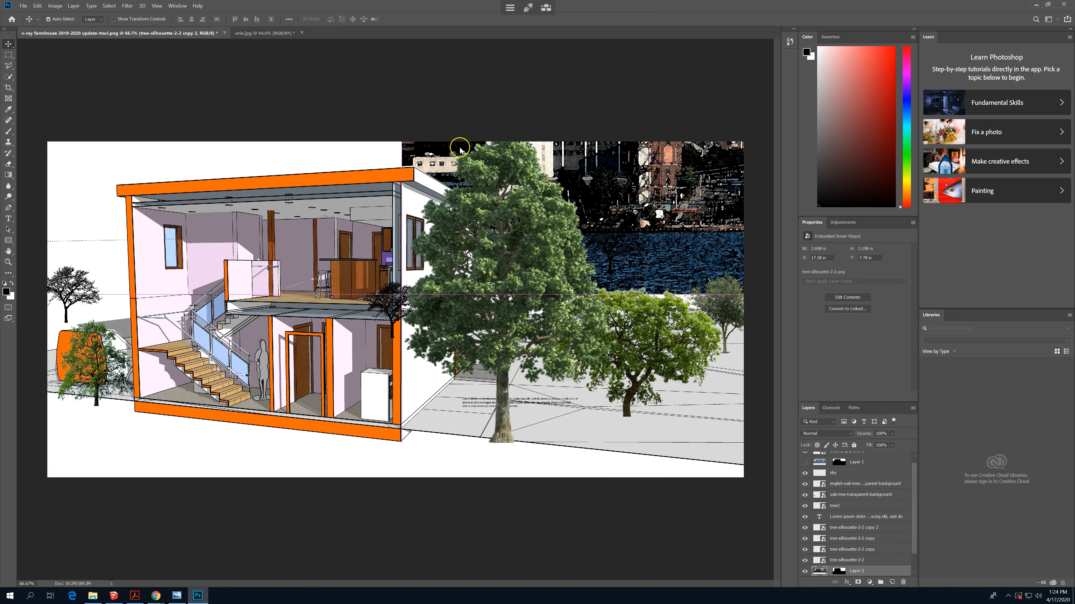
{"action": "key", "text": "ctrl+z"}
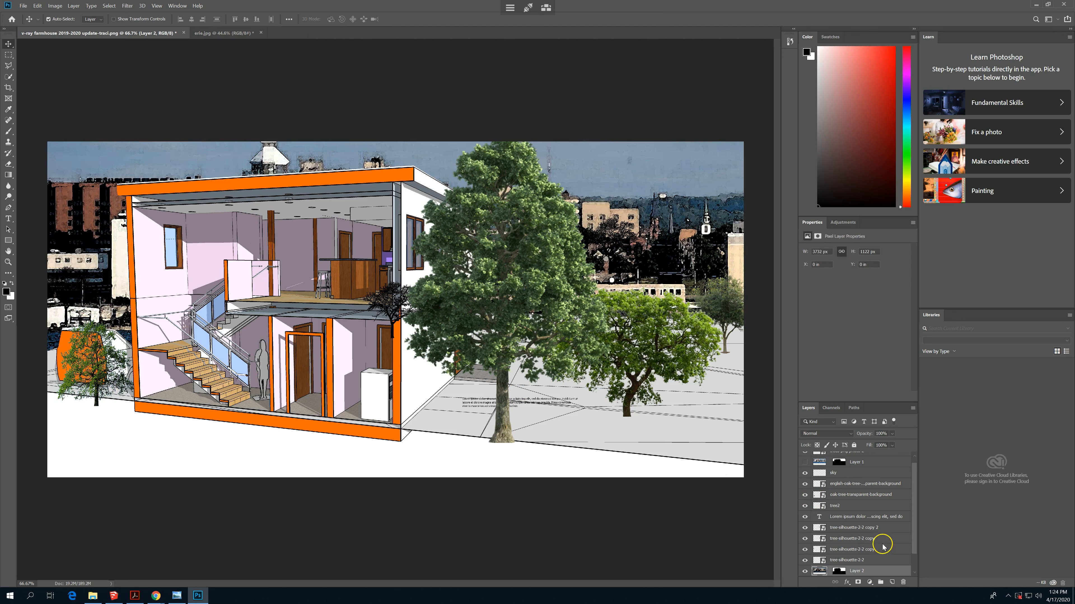
{"action": "scroll", "coordinate": [881, 544], "scroll_direction": "down", "scroll_amount": 1}
{"action": "scroll", "coordinate": [881, 544], "scroll_direction": "up", "scroll_amount": 1}
{"action": "scroll", "coordinate": [882, 543], "scroll_direction": "down", "scroll_amount": 1}
{"action": "left_click", "coordinate": [874, 520]}
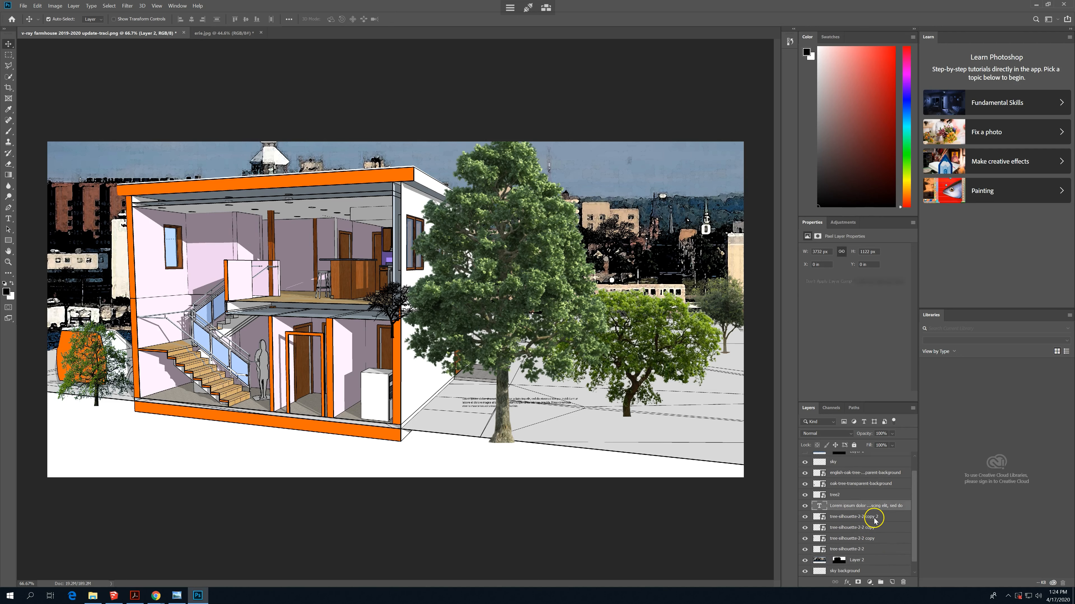
{"action": "left_click_drag", "start_coordinate": [659, 257], "coordinate": [605, 219]}
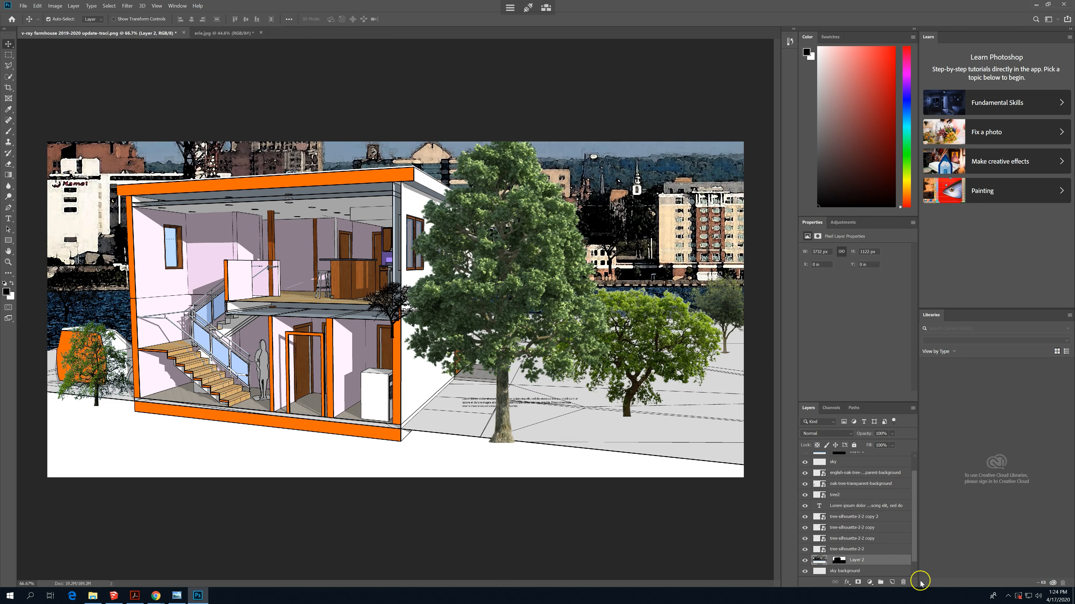
{"action": "key", "text": "ctrl+z"}
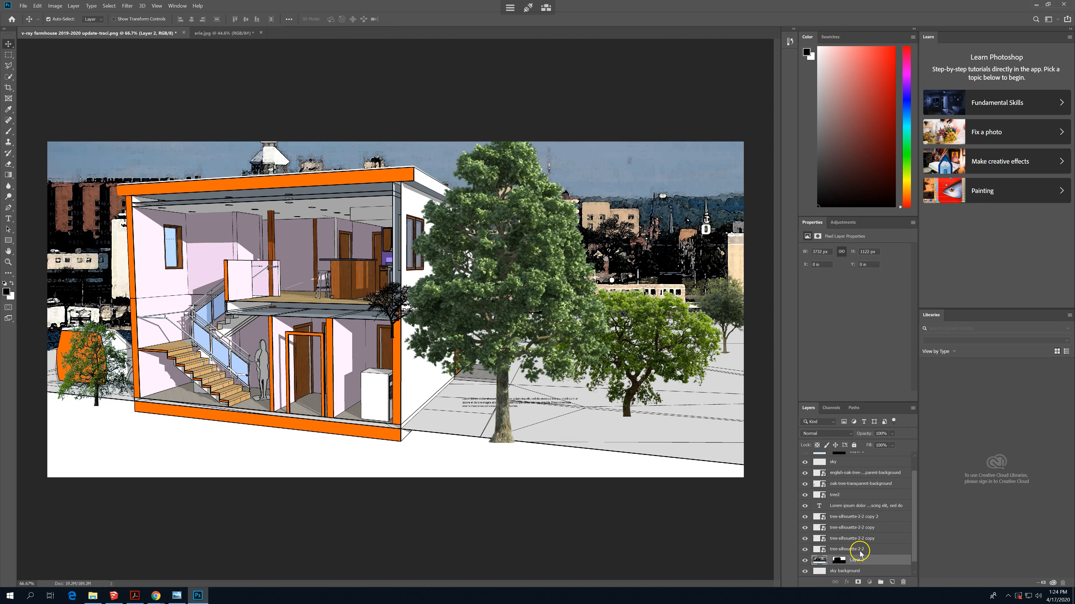
{"action": "left_click", "coordinate": [860, 553]}
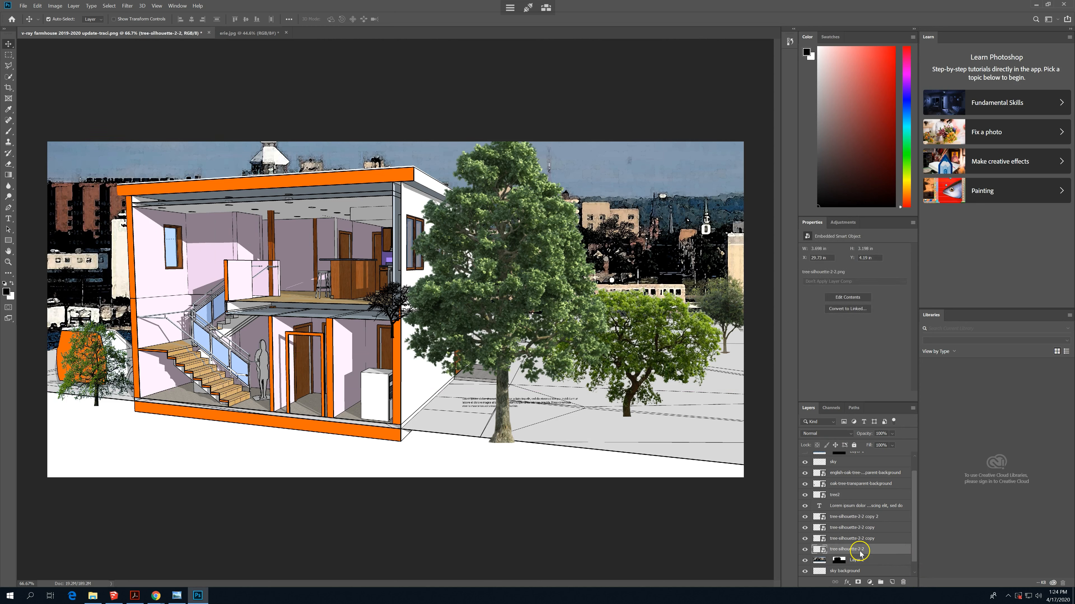
{"action": "left_click", "coordinate": [883, 520]}
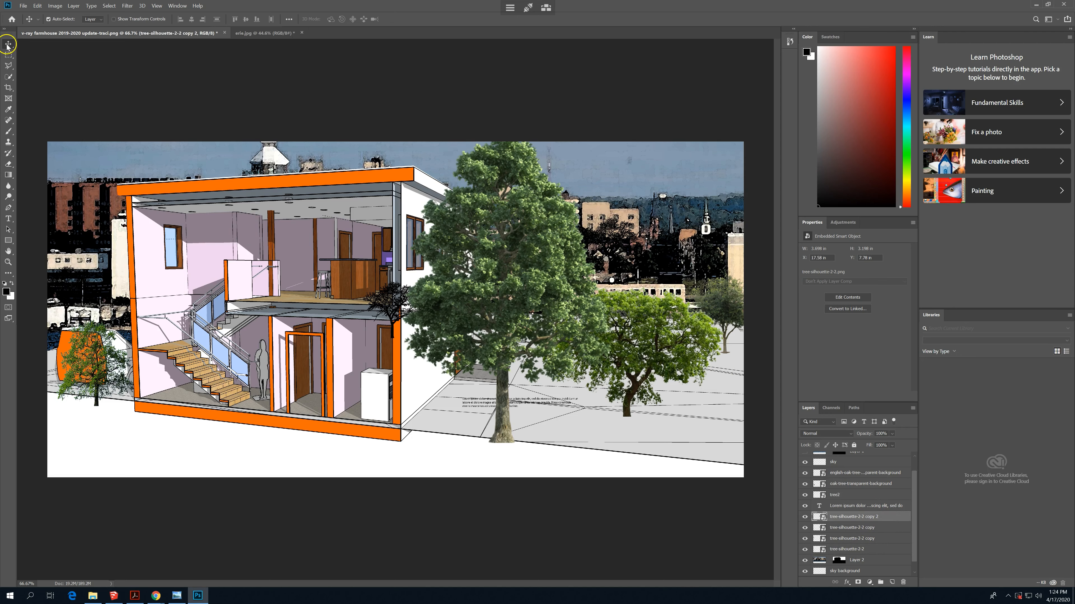
{"action": "left_click_drag", "start_coordinate": [579, 243], "coordinate": [560, 228]}
{"action": "key", "text": "ctrl+z"}
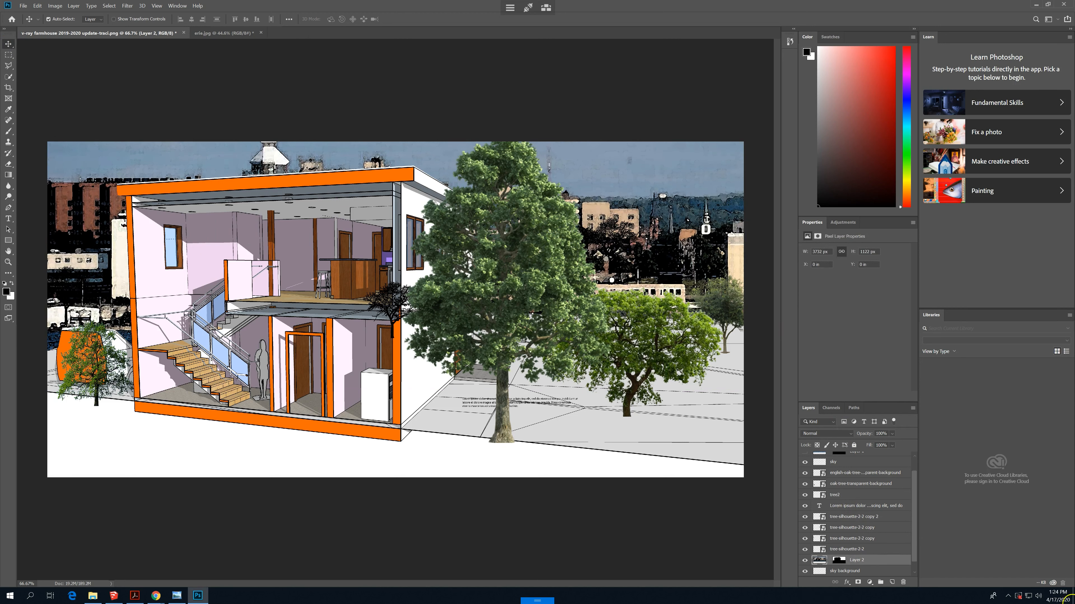
- Unlock the Background layer and bring up the layer options of the skyline layer, Layer 2
{"action": "scroll", "coordinate": [894, 518], "scroll_direction": "down", "scroll_amount": 1}
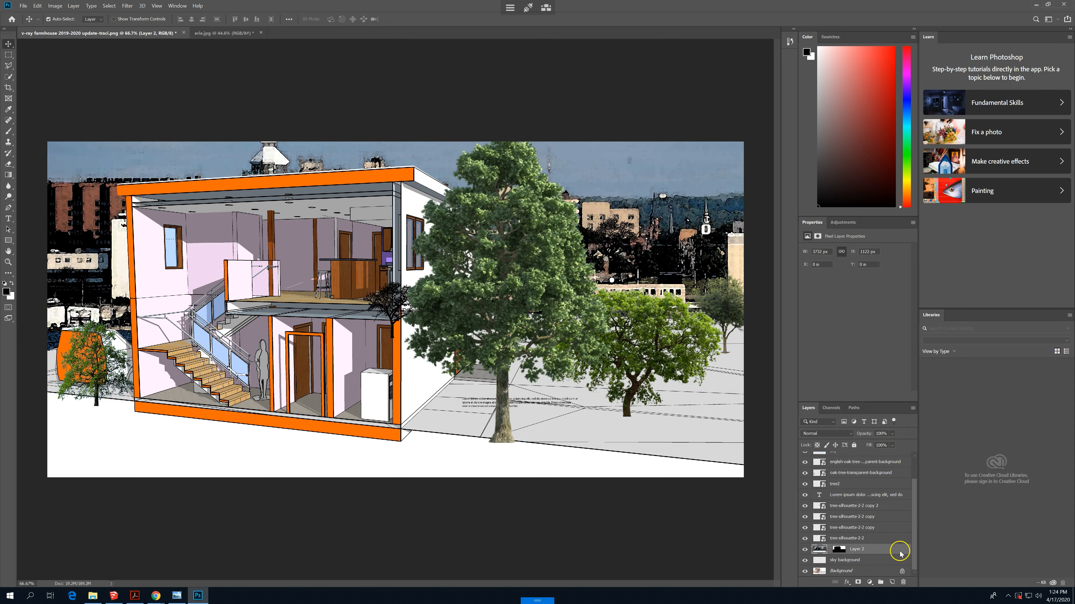
{"action": "left_click", "coordinate": [902, 573]}
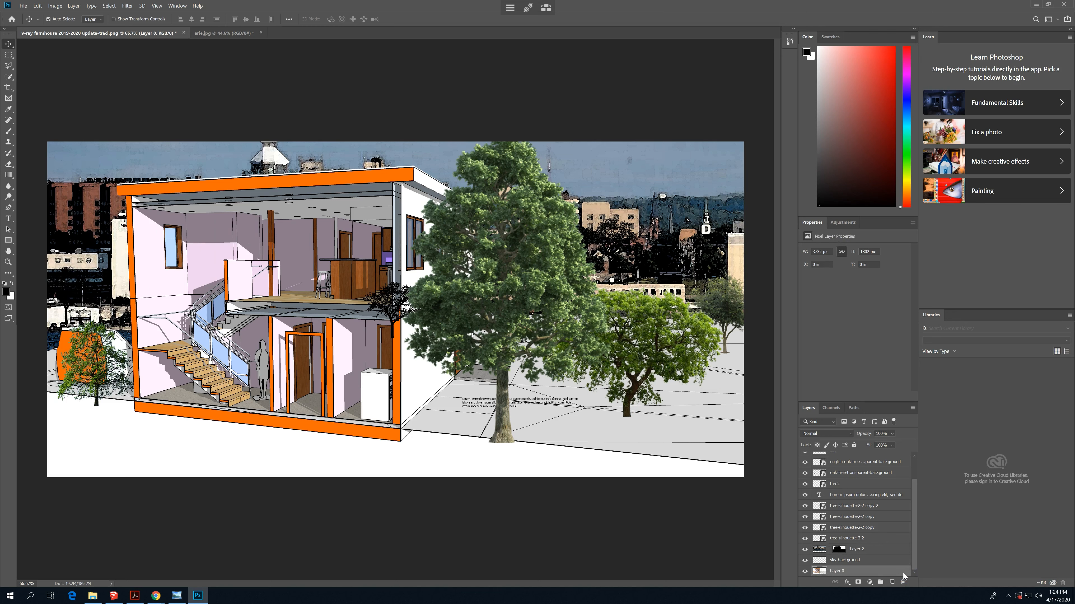
{"action": "left_click", "coordinate": [889, 555]}
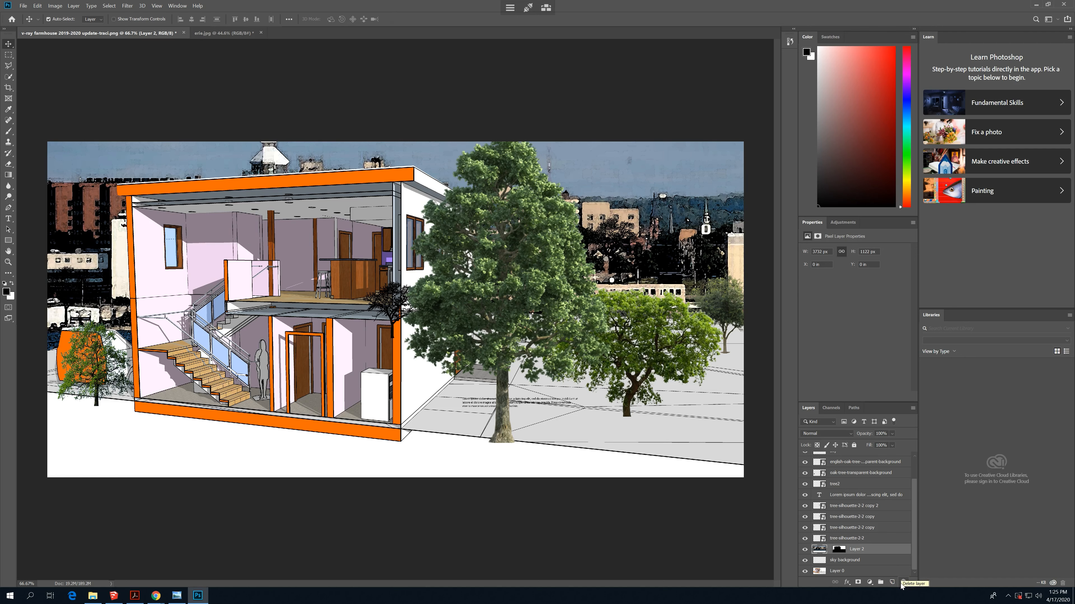
{"action": "right_click", "coordinate": [898, 550]}
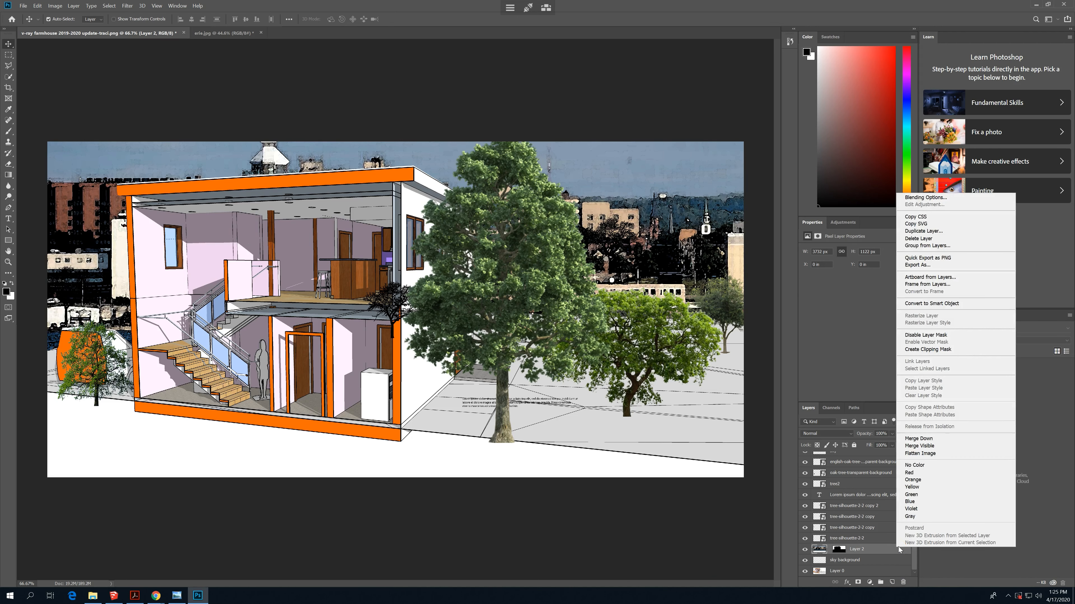
{"action": "left_click", "coordinate": [841, 351]}
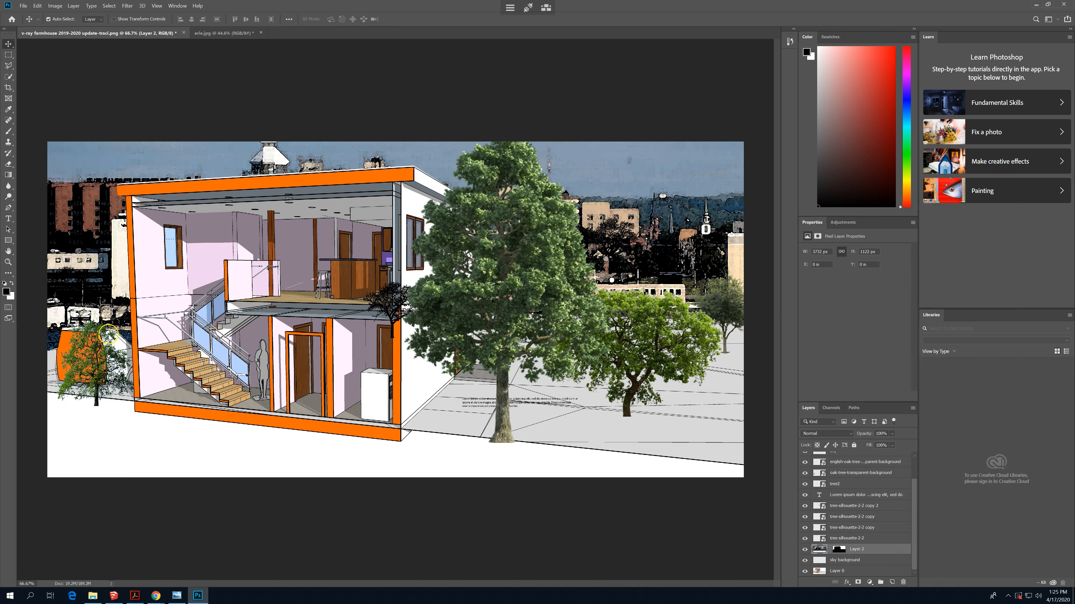
- Try nudging the tree-silhouette-2-2 copy above the orange car, and undo the changes back to the locked Background layer
{"action": "right_click", "coordinate": [72, 276]}
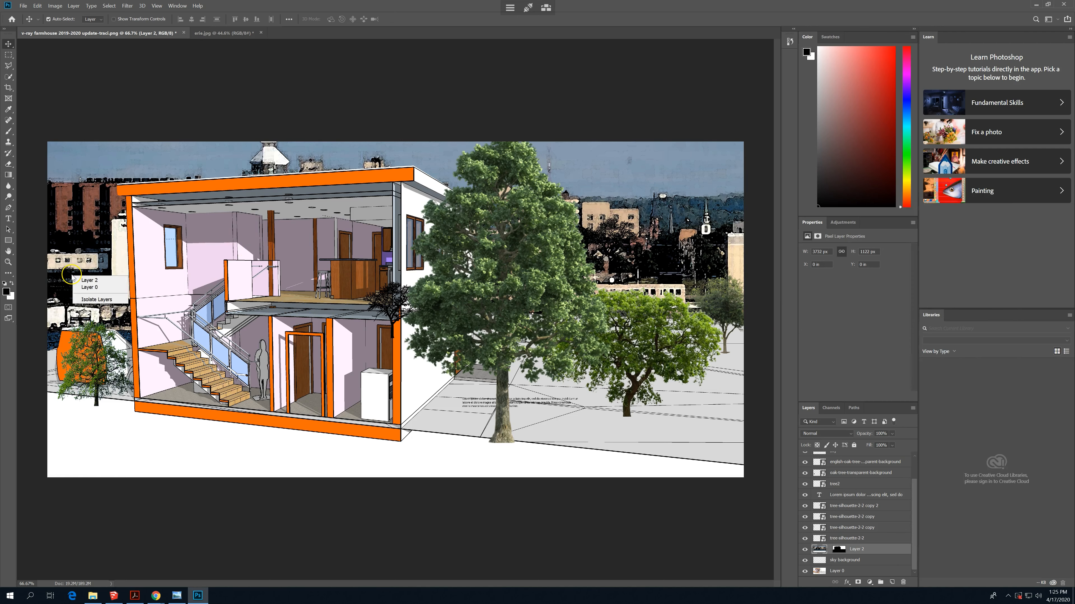
{"action": "right_click", "coordinate": [62, 287]}
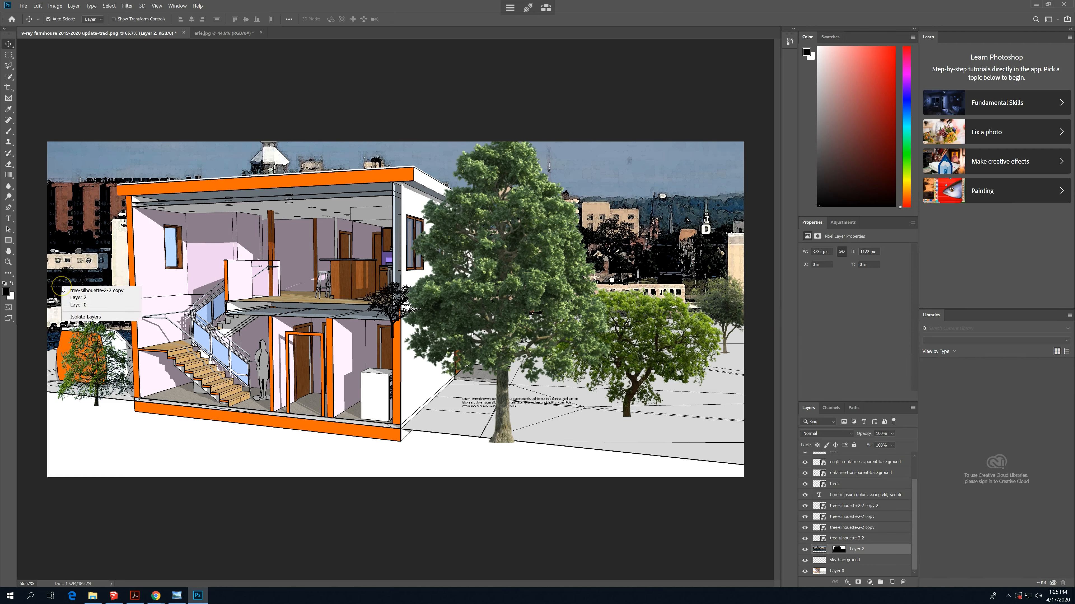
{"action": "left_click", "coordinate": [81, 292]}
{"action": "mouse_move", "coordinate": [81, 291]}
{"action": "left_mouse_down"}
{"action": "mouse_move", "coordinate": [79, 274]}
{"action": "mouse_move", "coordinate": [76, 290]}
{"action": "left_mouse_up"}
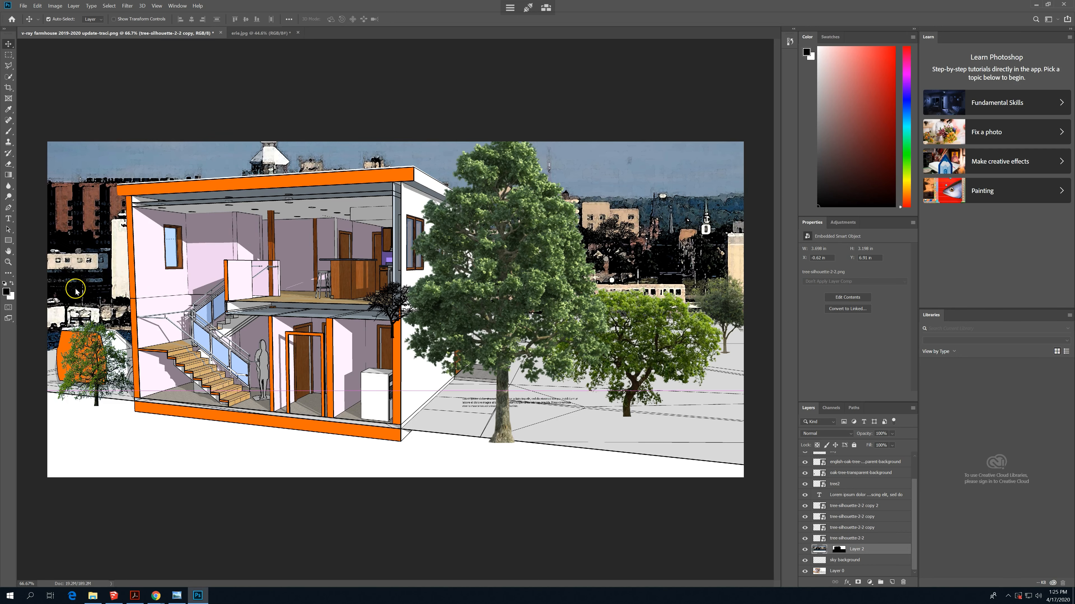
{"action": "key", "text": "ctrl+z"}
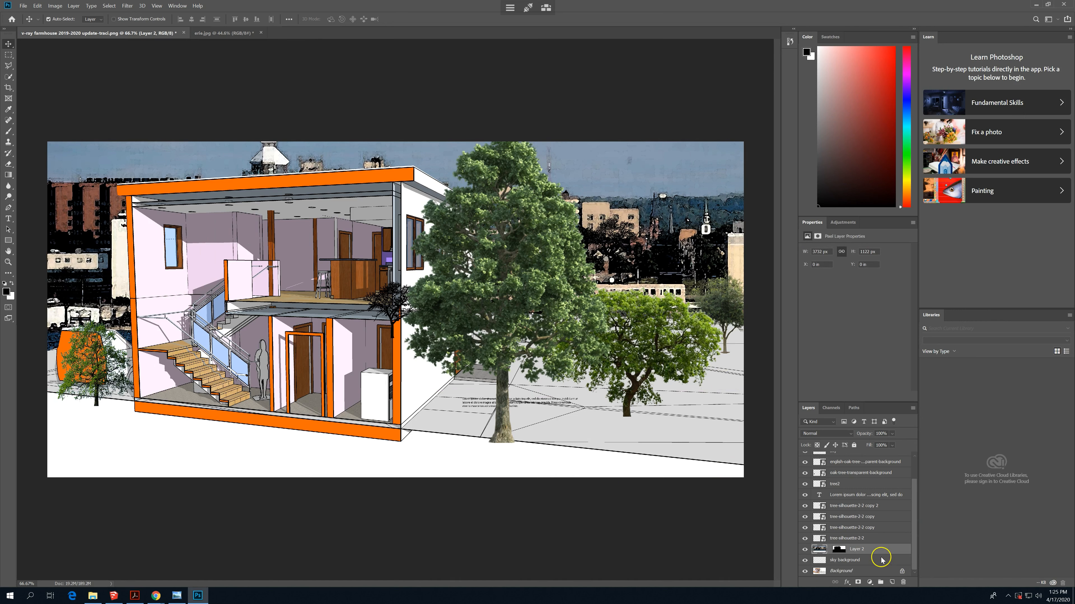
- Convert the locked Background into the regular layer Layer 0 and select the skyline layer, Layer 2
{"action": "left_click", "coordinate": [901, 572]}
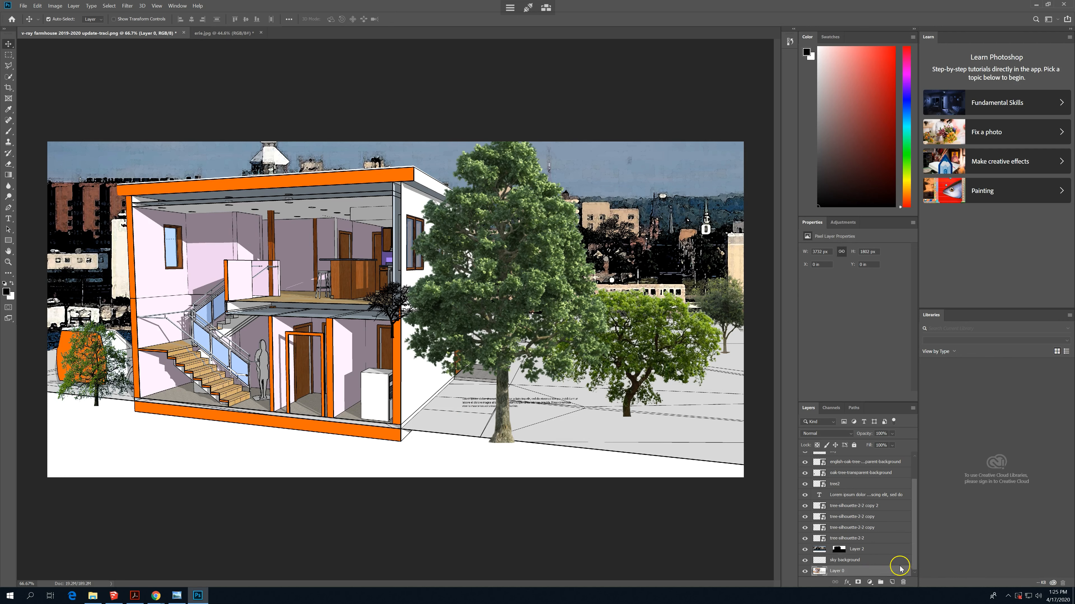
{"action": "left_click", "coordinate": [888, 549]}
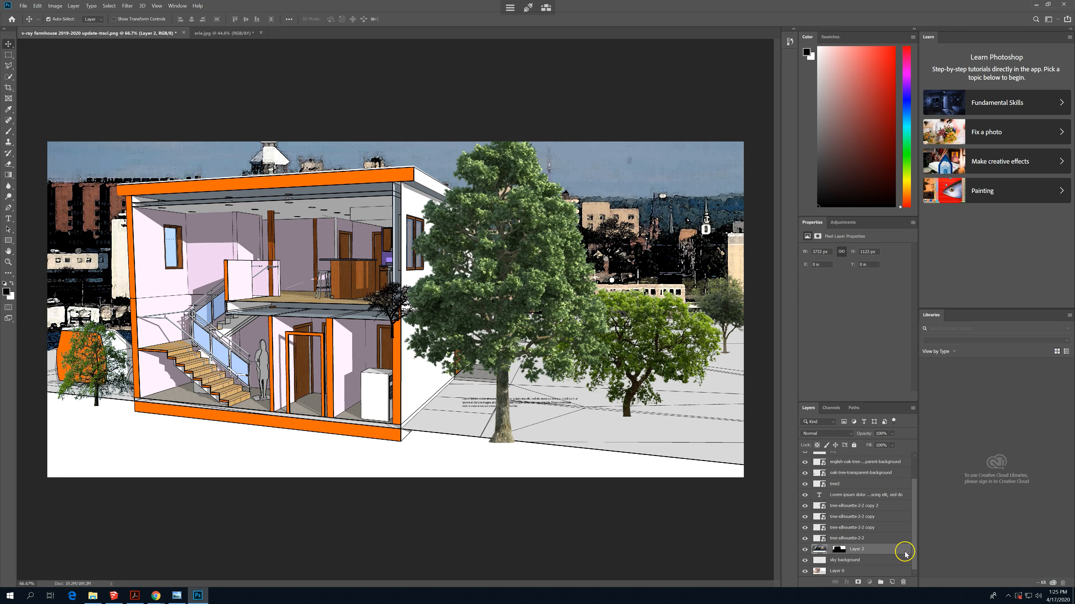
{"action": "right_click", "coordinate": [903, 553]}
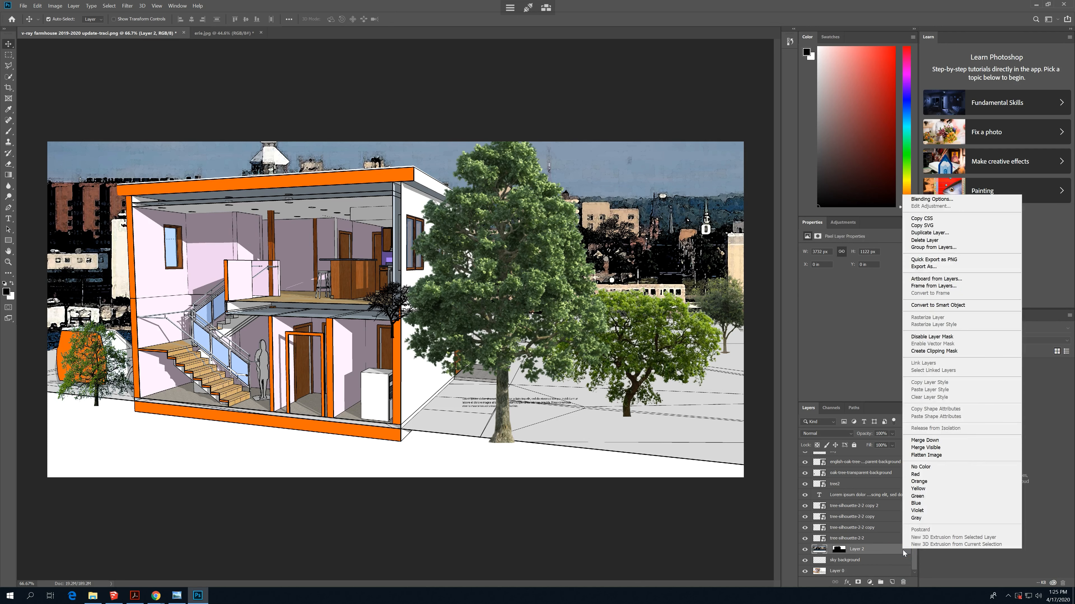
{"action": "left_click", "coordinate": [887, 553]}
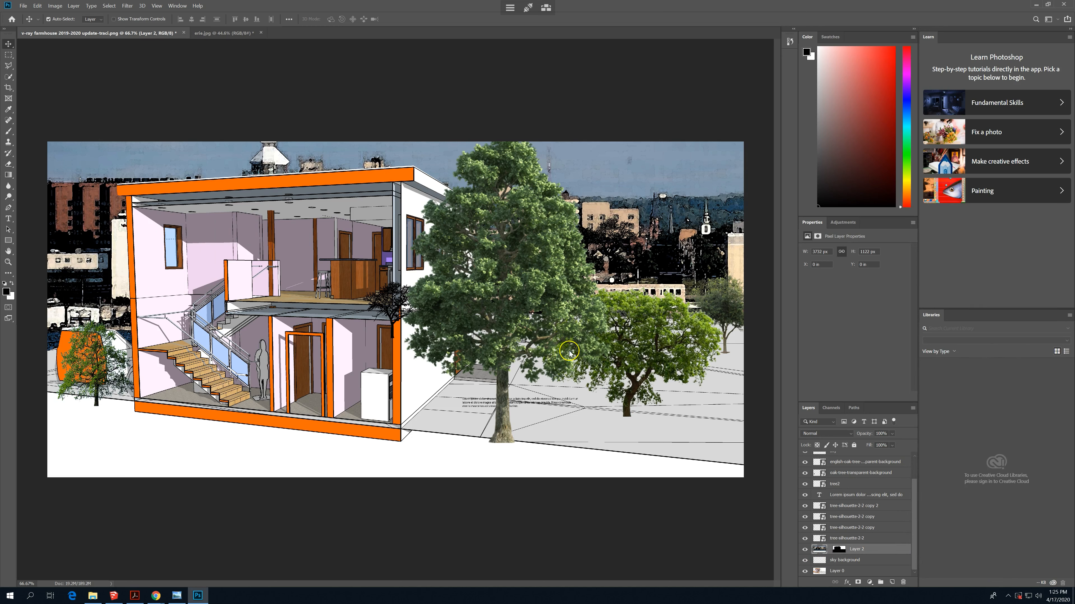
- Select the large trees-png-photo-2 tree and move it down until its trunk meets the lower edge of the drawing
{"action": "right_click", "coordinate": [517, 283]}
{"action": "left_click", "coordinate": [537, 293]}
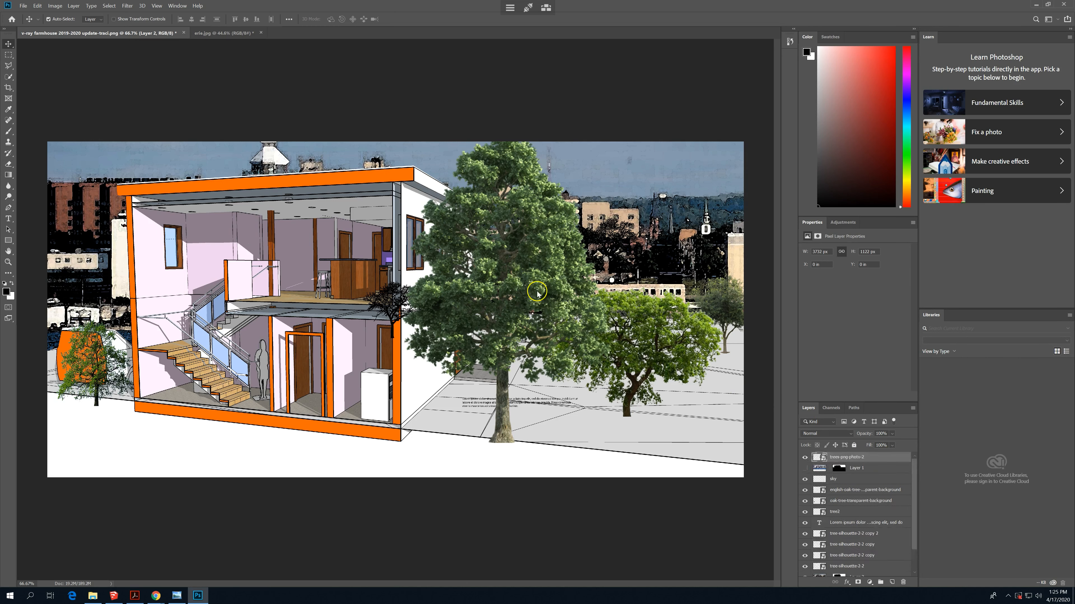
{"action": "left_click_drag", "start_coordinate": [533, 293], "coordinate": [520, 340]}
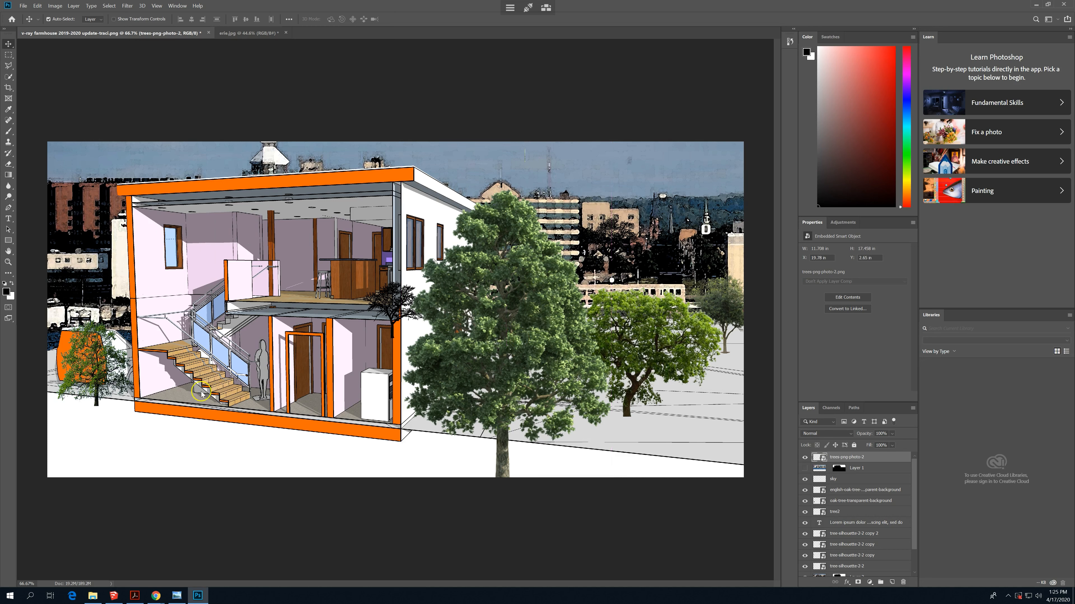
- Scale the oak-tree-transparent-background tree to about 148.64% and position it in front of the orange car
{"action": "left_click", "coordinate": [100, 374]}
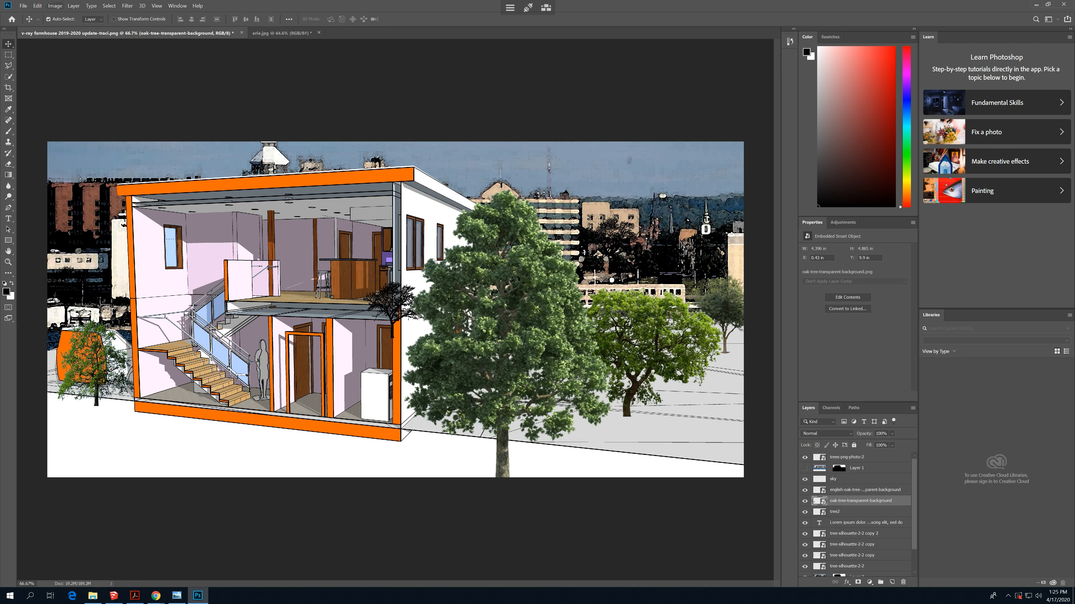
{"action": "left_click", "coordinate": [38, 5]}
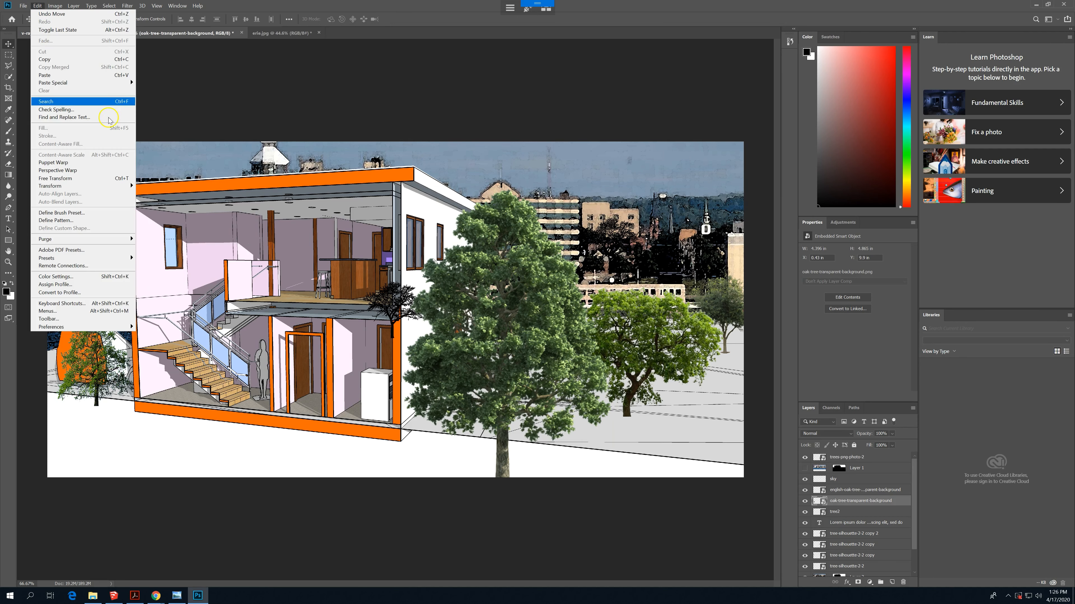
{"action": "mouse_move", "coordinate": [119, 185]}
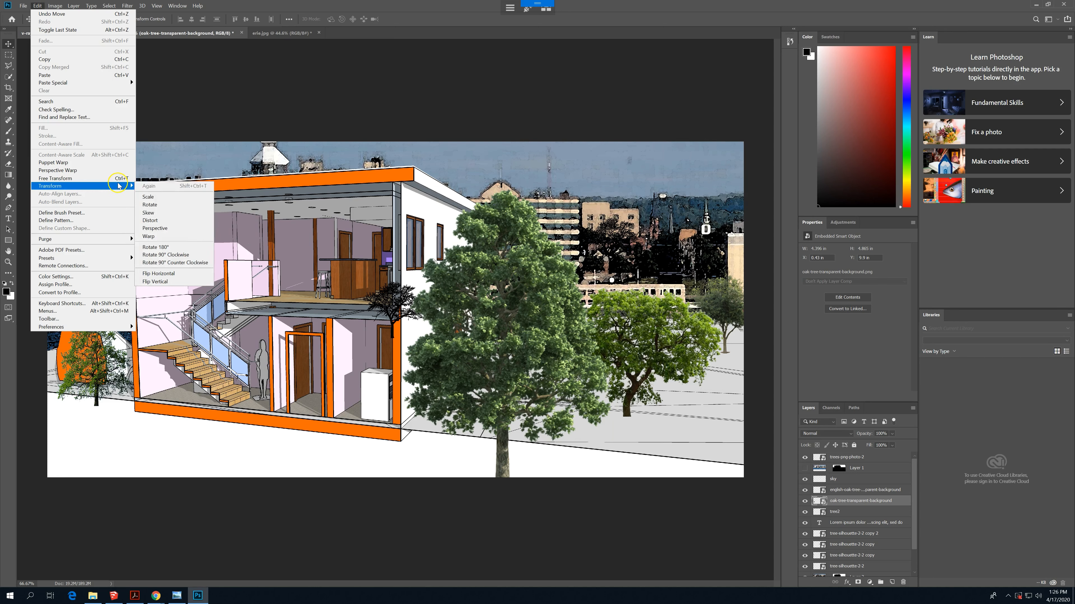
{"action": "left_click", "coordinate": [165, 199]}
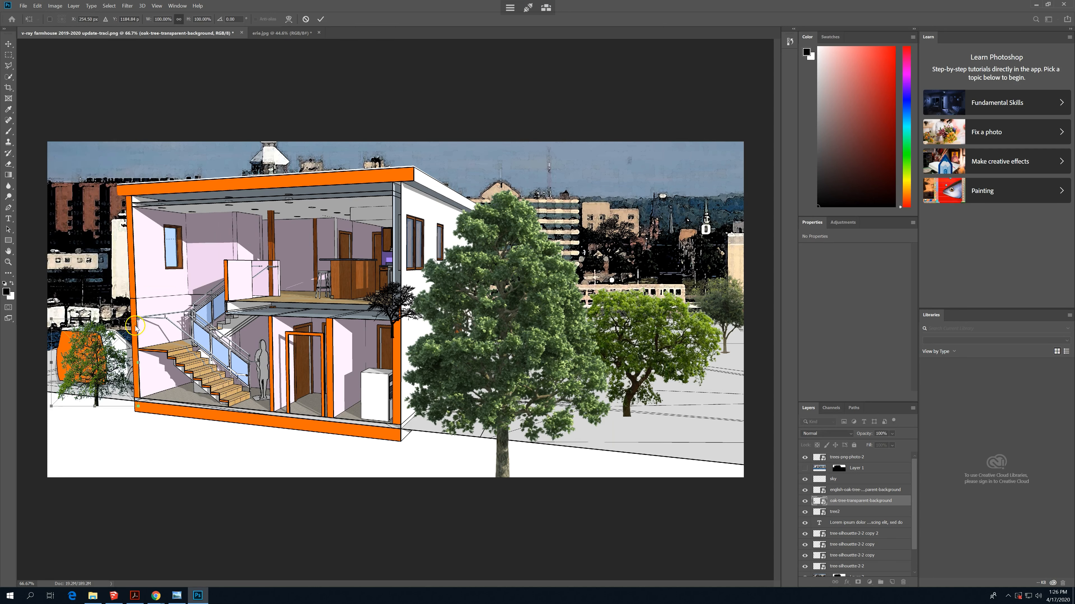
{"action": "left_click_drag", "start_coordinate": [140, 322], "coordinate": [212, 245]}
{"action": "left_click_drag", "start_coordinate": [74, 323], "coordinate": [14, 372]}
{"action": "left_click_drag", "start_coordinate": [142, 275], "coordinate": [112, 304]}
{"action": "left_click_drag", "start_coordinate": [80, 363], "coordinate": [102, 333]}
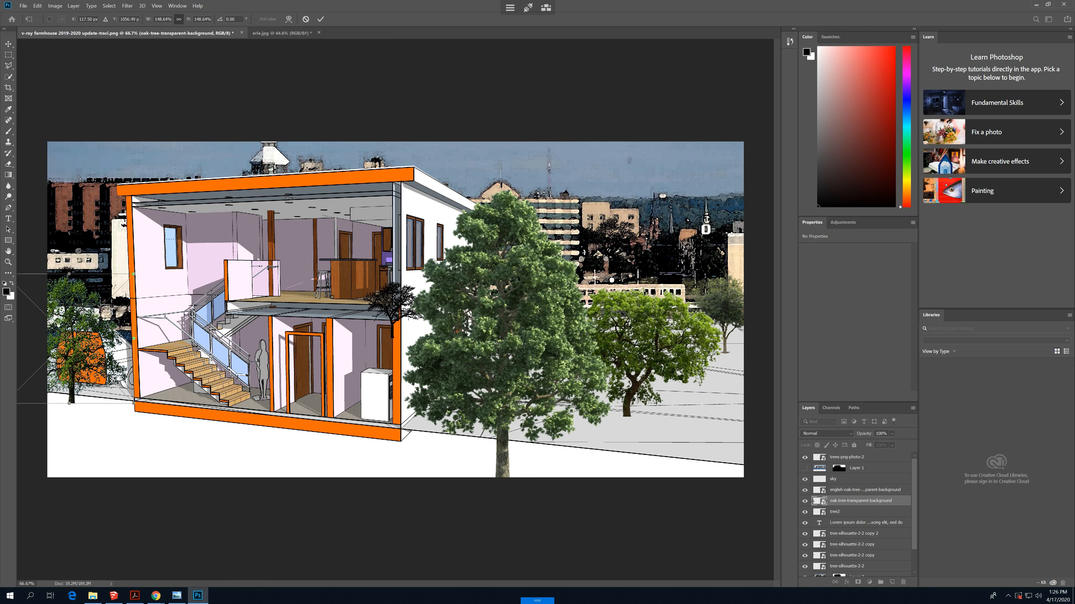
{"action": "key", "text": "Return"}
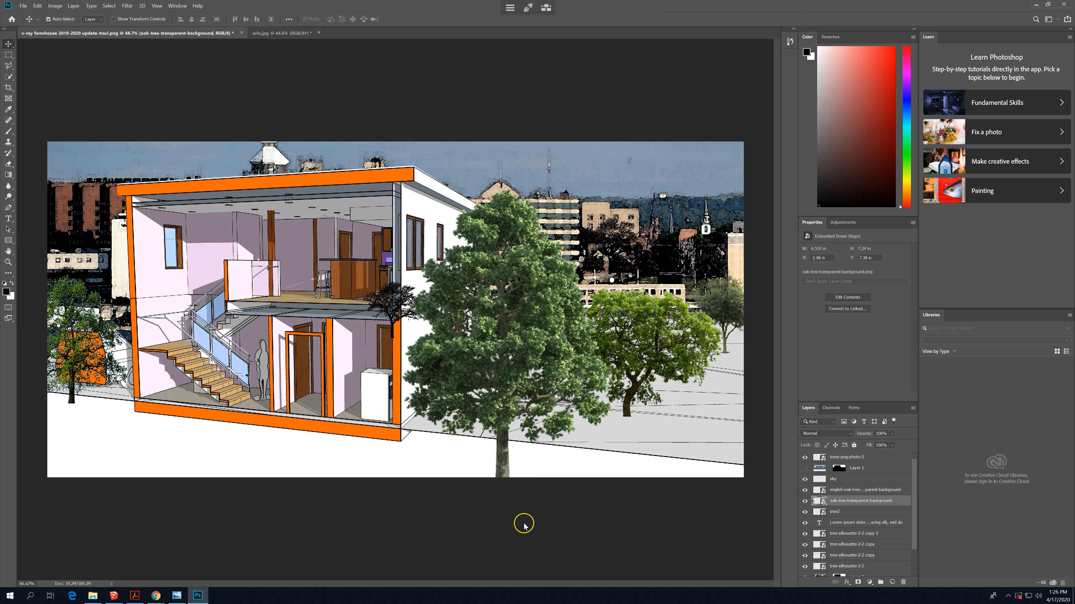
- Move the tree-silhouette-2-2 copy 2 tree from the house wall to the skyline at the far edge, above the small tree
{"action": "right_click", "coordinate": [391, 311]}
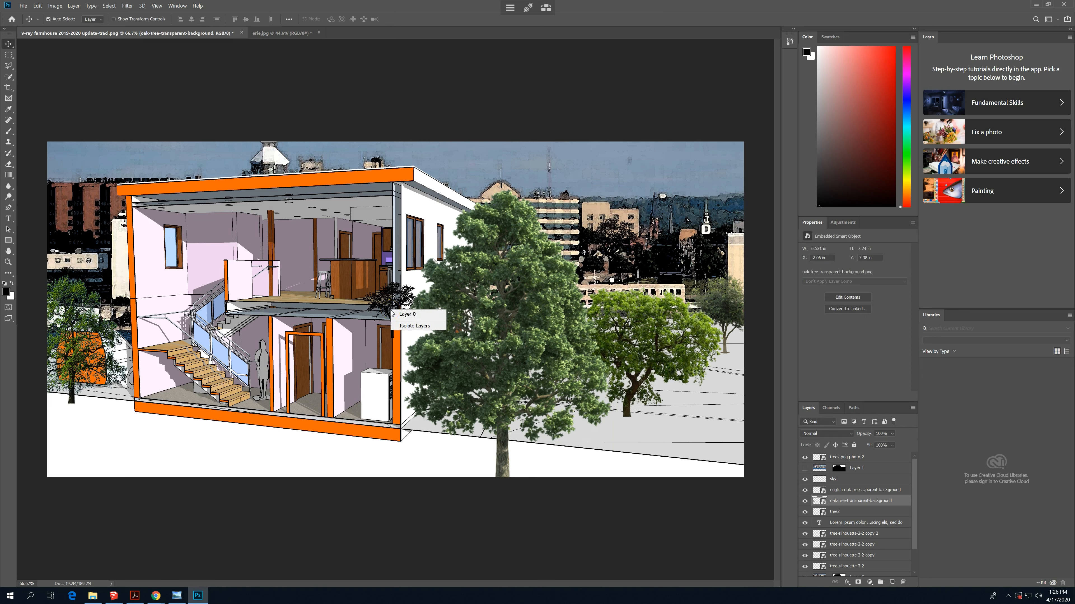
{"action": "right_click", "coordinate": [382, 301]}
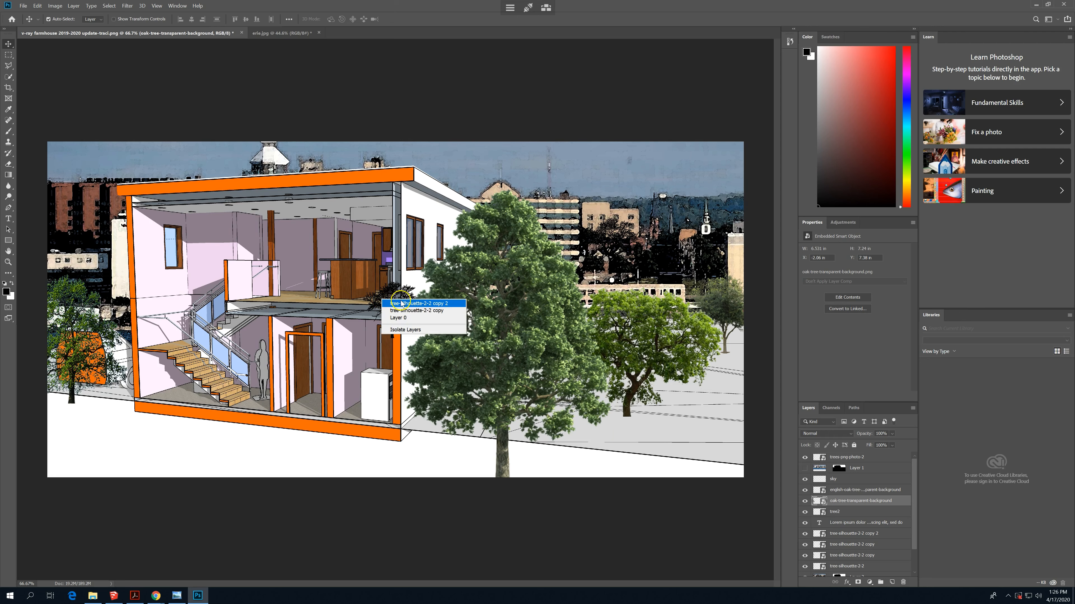
{"action": "left_click", "coordinate": [391, 304]}
{"action": "left_click_drag", "start_coordinate": [392, 299], "coordinate": [731, 269]}
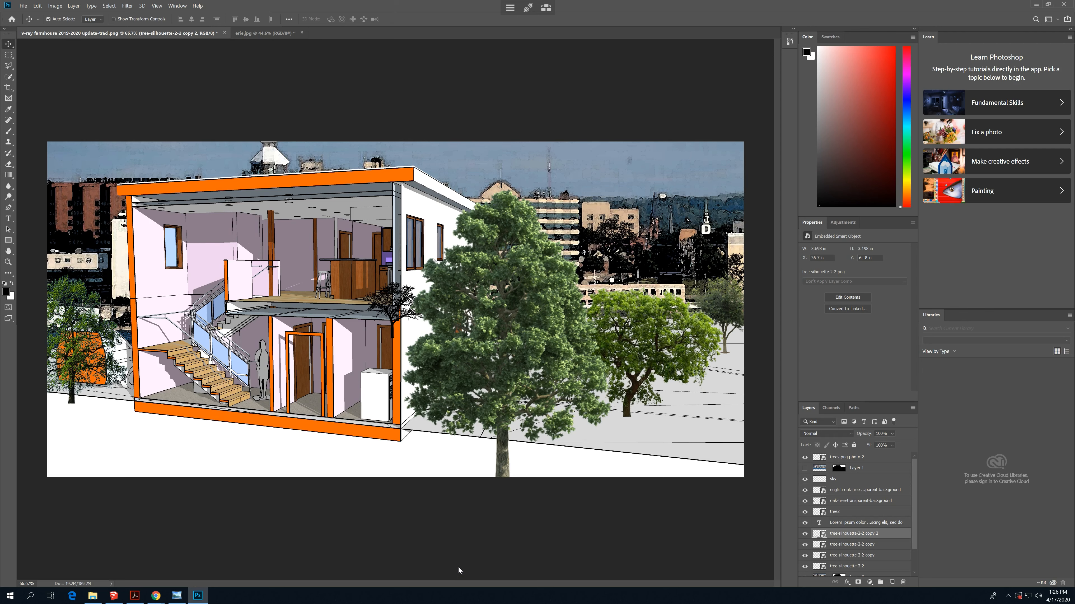
- Move the remaining tree-silhouette-2-2 copy off the house wall to the skyline behind the oak and orange car
{"action": "right_click", "coordinate": [396, 304]}
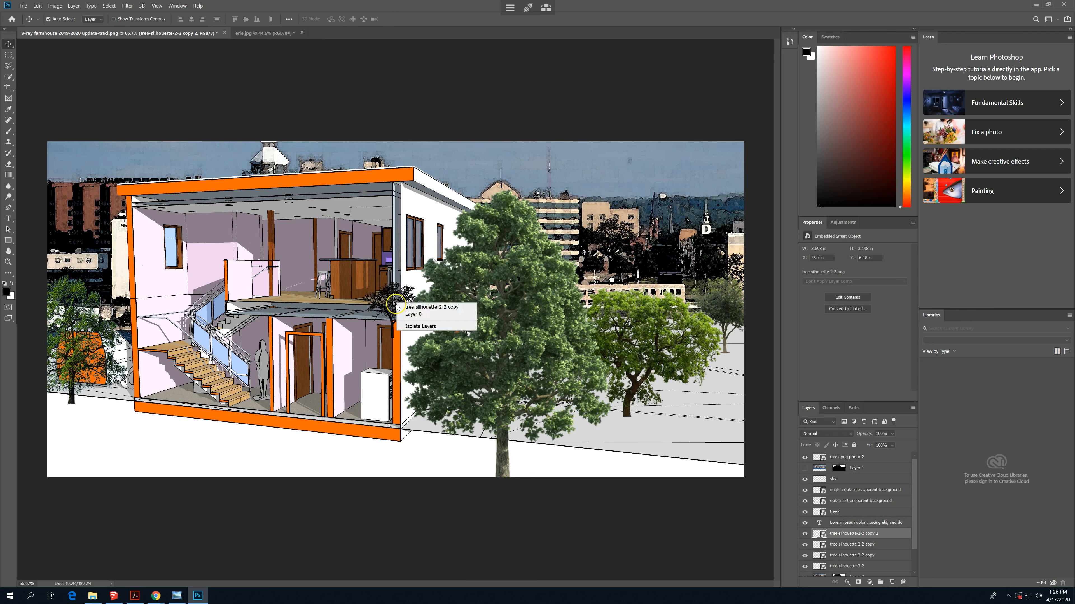
{"action": "left_click", "coordinate": [416, 307]}
{"action": "left_click_drag", "start_coordinate": [393, 309], "coordinate": [154, 414]}
{"action": "left_click_drag", "start_coordinate": [68, 393], "coordinate": [99, 290]}
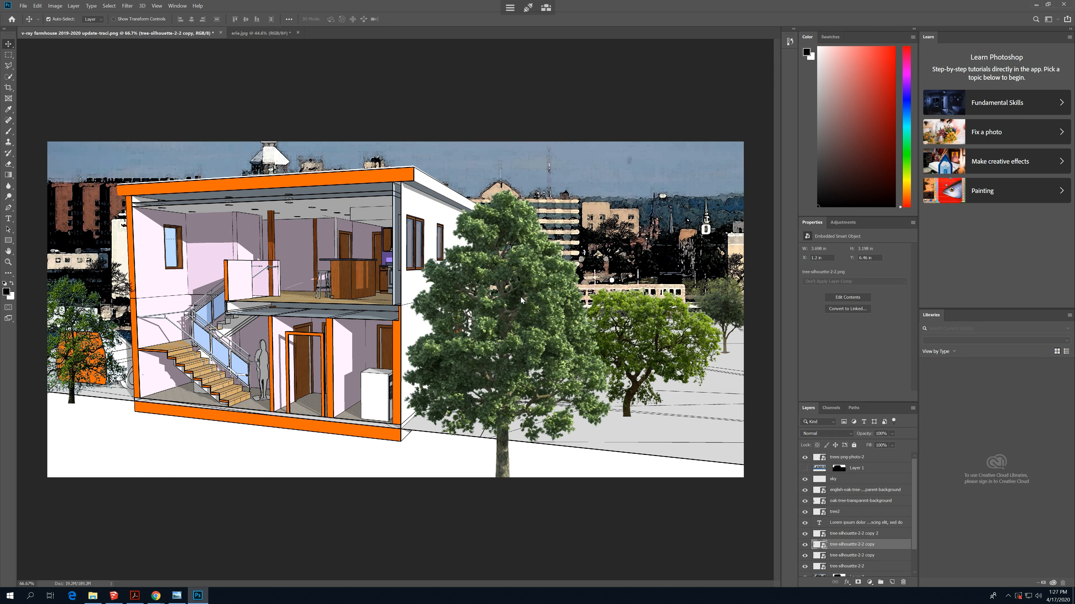
- Switch to Windows Photo Viewer to examine the 1501_Web_04 reference section rendering
{"action": "left_click", "coordinate": [177, 595]}
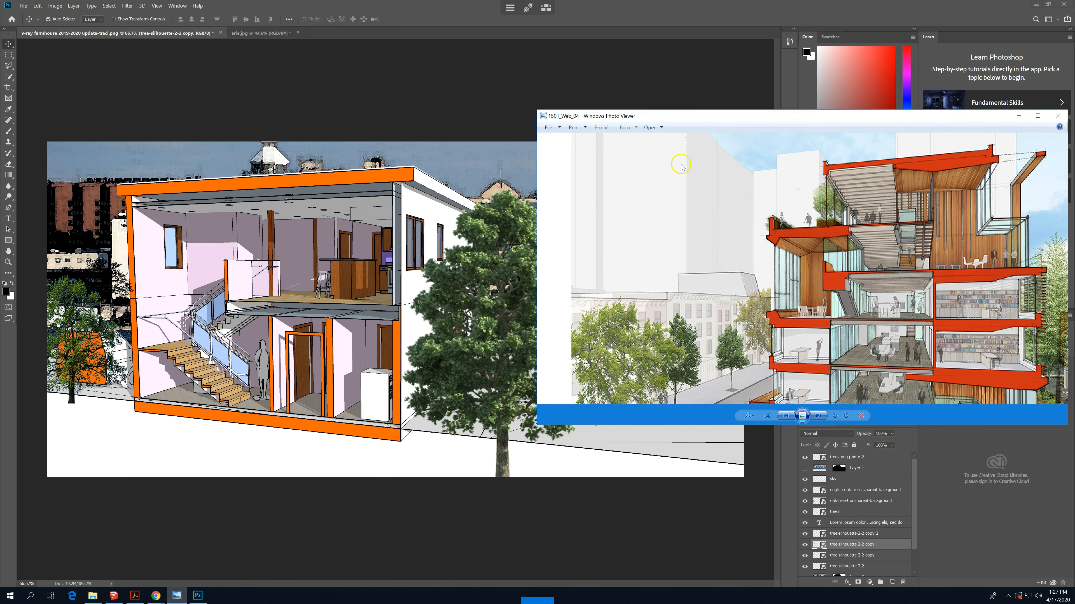
- Return from the reference section rendering to Photoshop and lower the large foreground trees-png-photo-2 tree's layer opacity to 57%
{"action": "left_click_drag", "start_coordinate": [692, 114], "coordinate": [562, 63]}
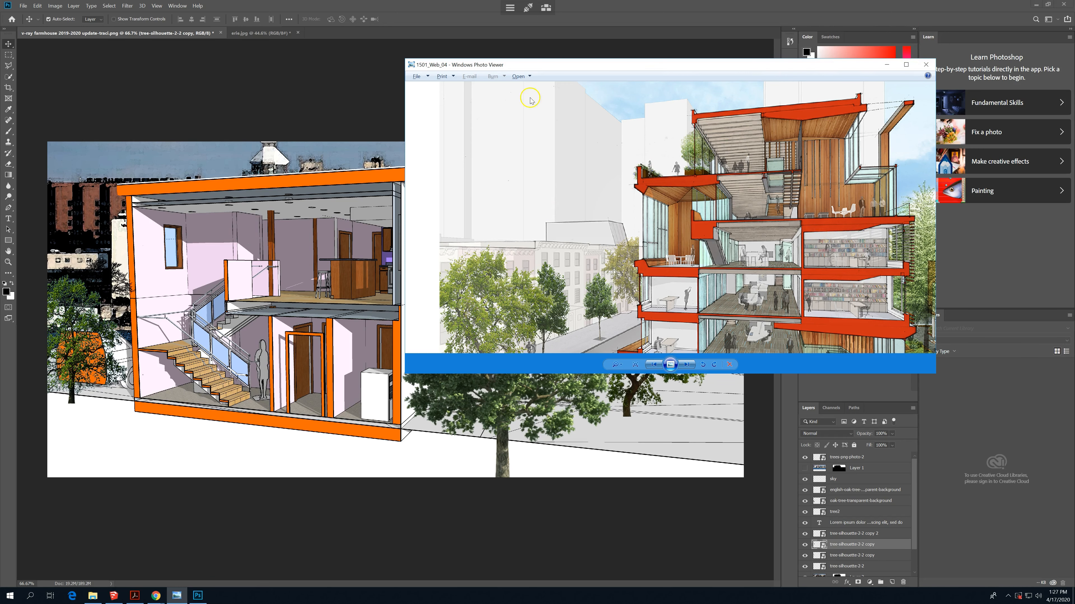
{"action": "left_click", "coordinate": [666, 23]}
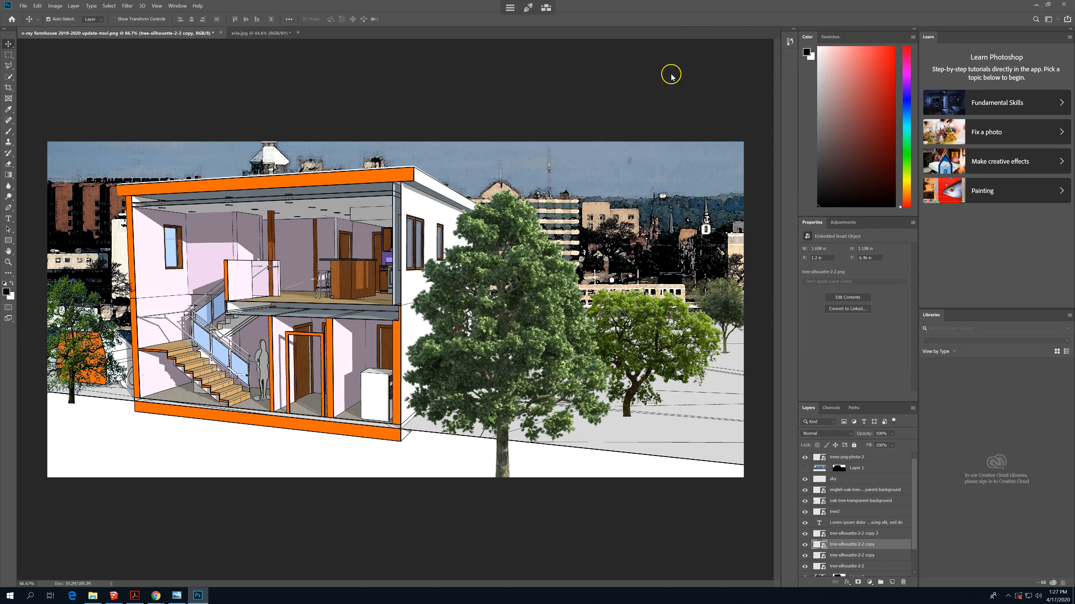
{"action": "right_click", "coordinate": [526, 331]}
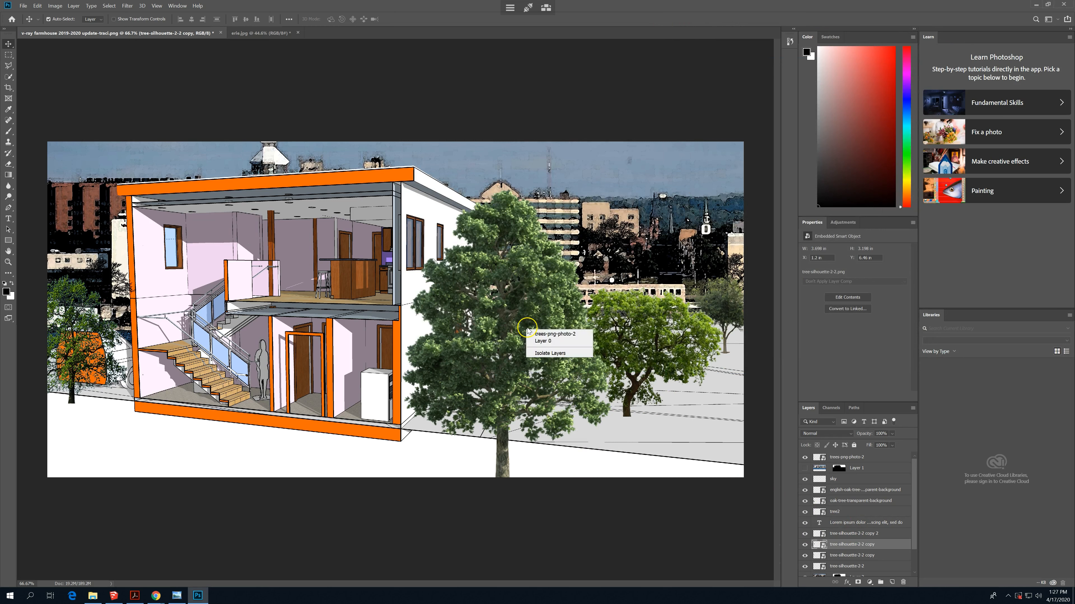
{"action": "left_click", "coordinate": [552, 335]}
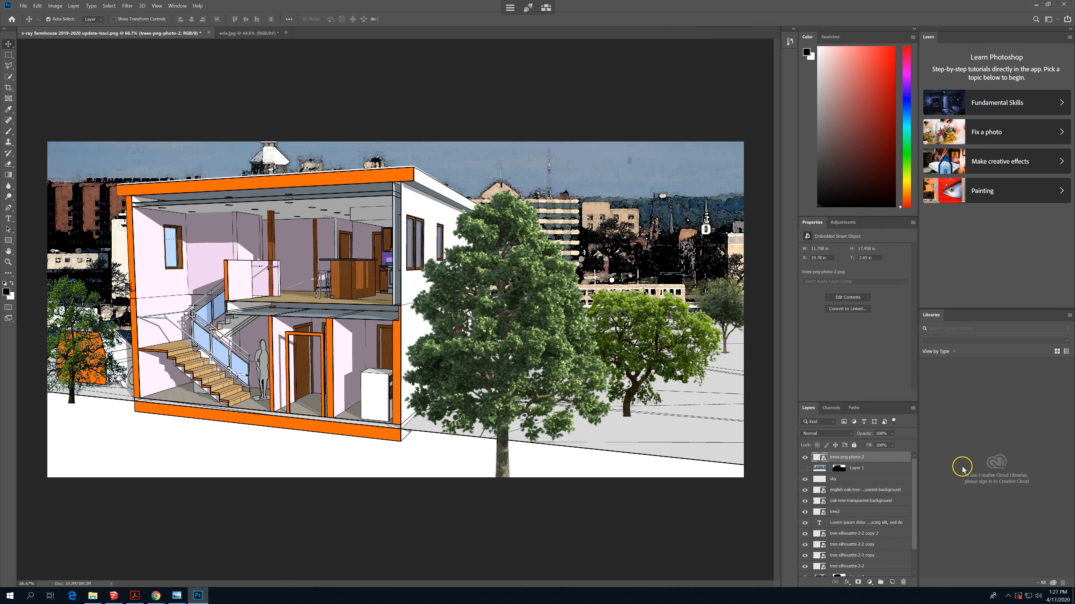
{"action": "left_click", "coordinate": [892, 435]}
{"action": "left_click_drag", "start_coordinate": [907, 444], "coordinate": [890, 448]}
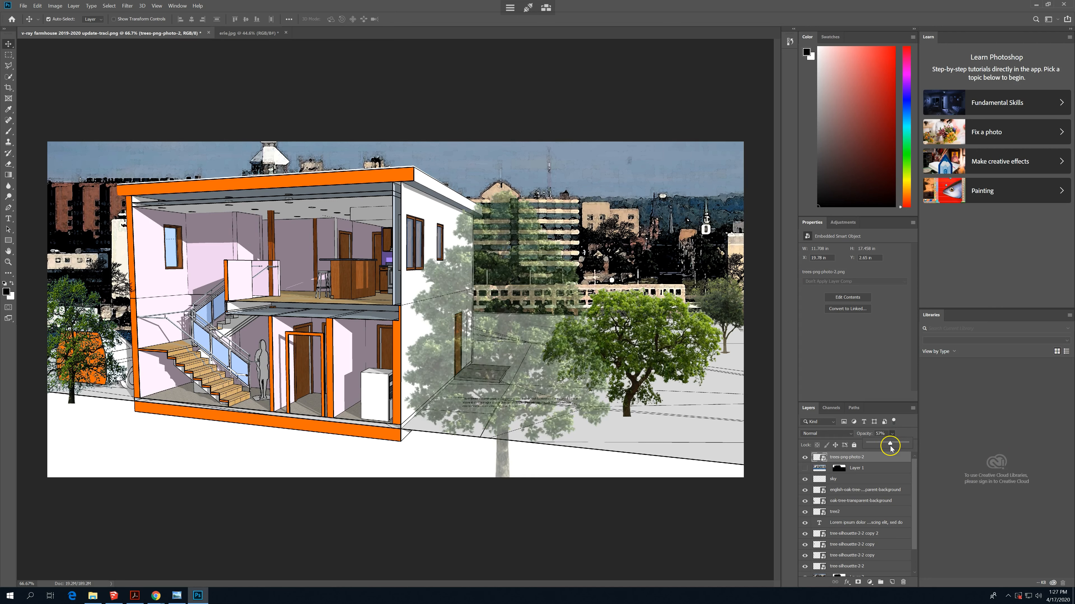
- Reduce the opacity of the english-oak-tree-transparent-background tree beside the large foreground tree to 60%
{"action": "right_click", "coordinate": [639, 328]}
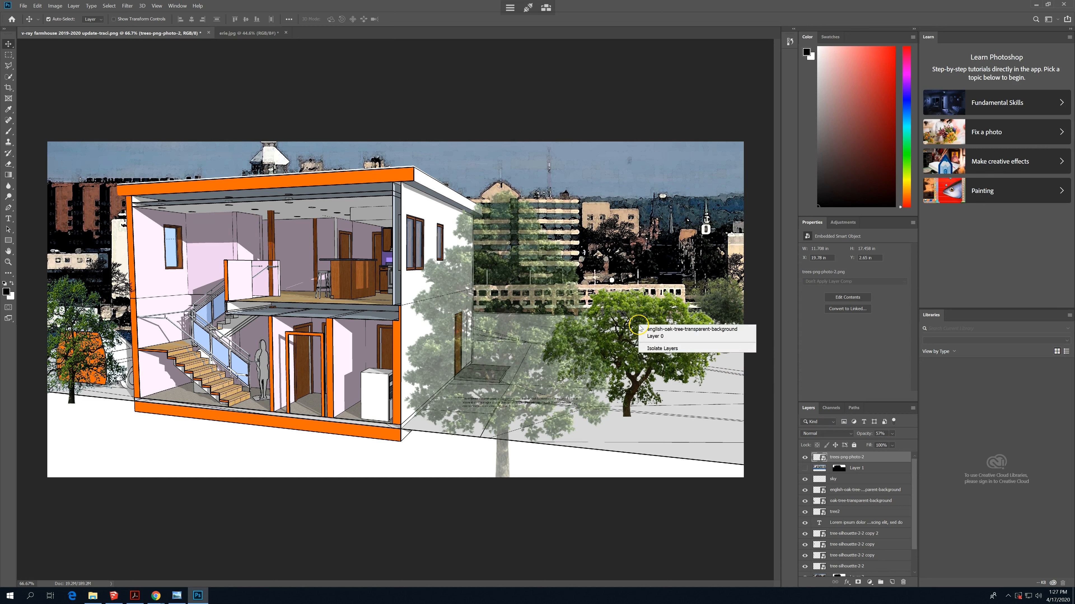
{"action": "left_click", "coordinate": [677, 329]}
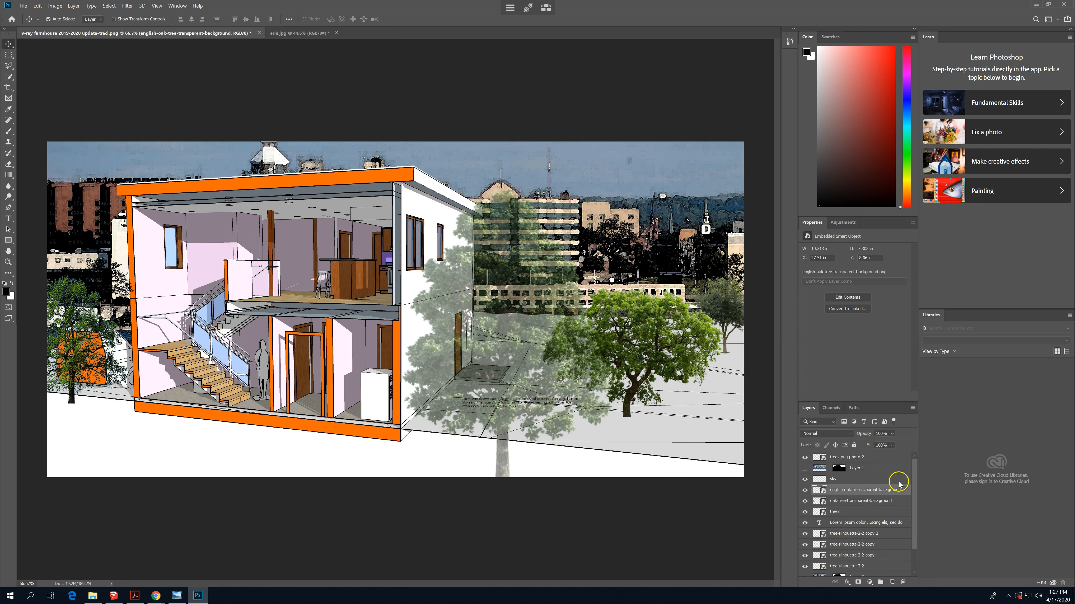
{"action": "left_click", "coordinate": [892, 445]}
{"action": "left_click_drag", "start_coordinate": [906, 443], "coordinate": [892, 445]}
- Reduce the opacity of the oak-tree-transparent-background tree in front of the orange car to 58%
{"action": "right_click", "coordinate": [83, 326]}
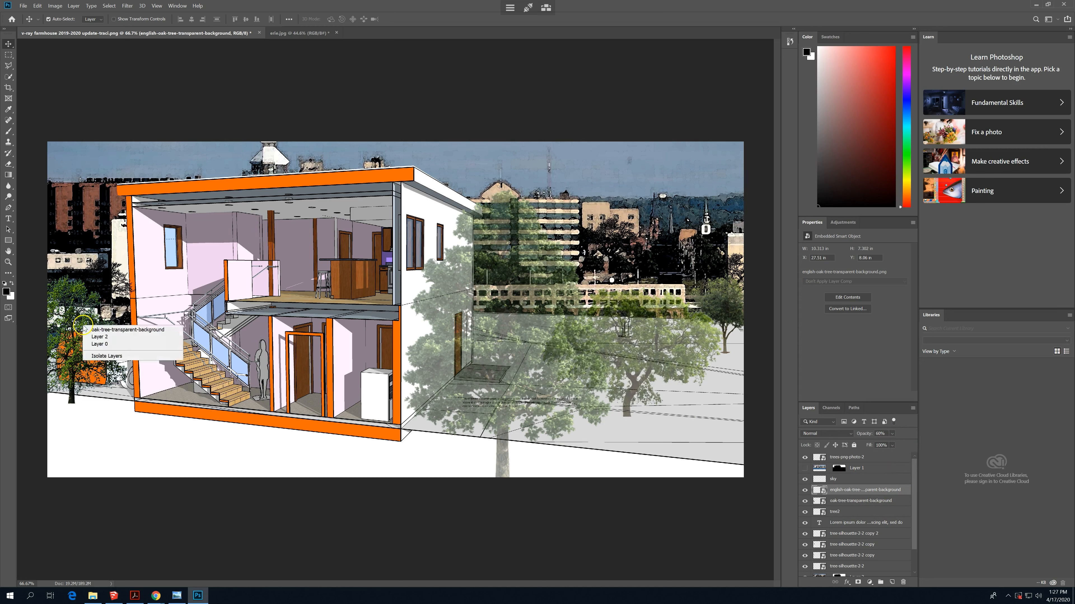
{"action": "left_click", "coordinate": [106, 329]}
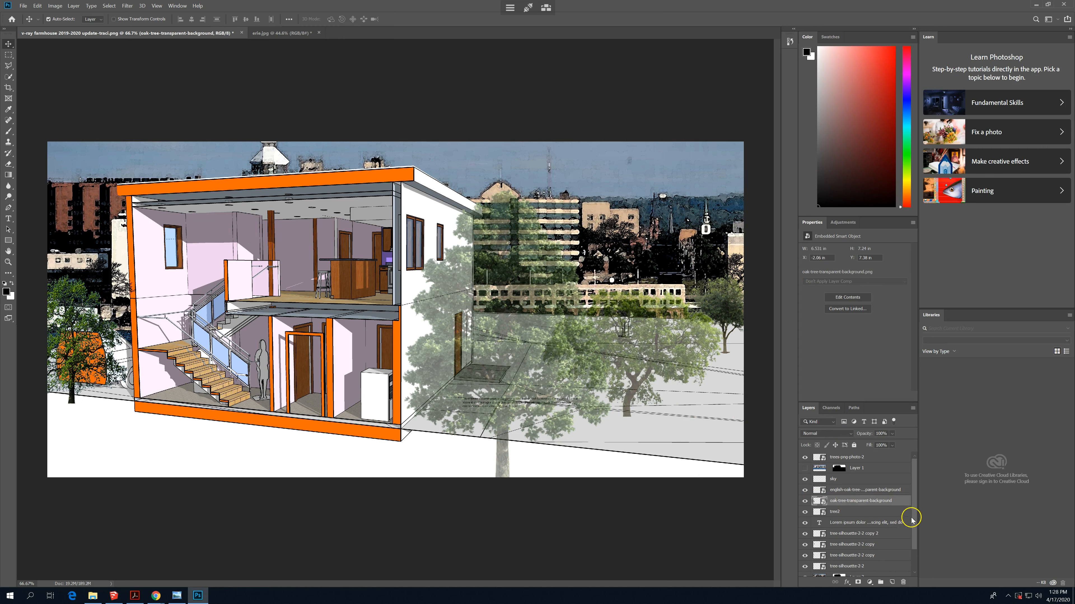
{"action": "left_click", "coordinate": [892, 433]}
{"action": "mouse_move", "coordinate": [905, 442]}
{"action": "left_mouse_down"}
{"action": "mouse_move", "coordinate": [883, 444]}
{"action": "mouse_move", "coordinate": [891, 449]}
{"action": "left_mouse_up"}
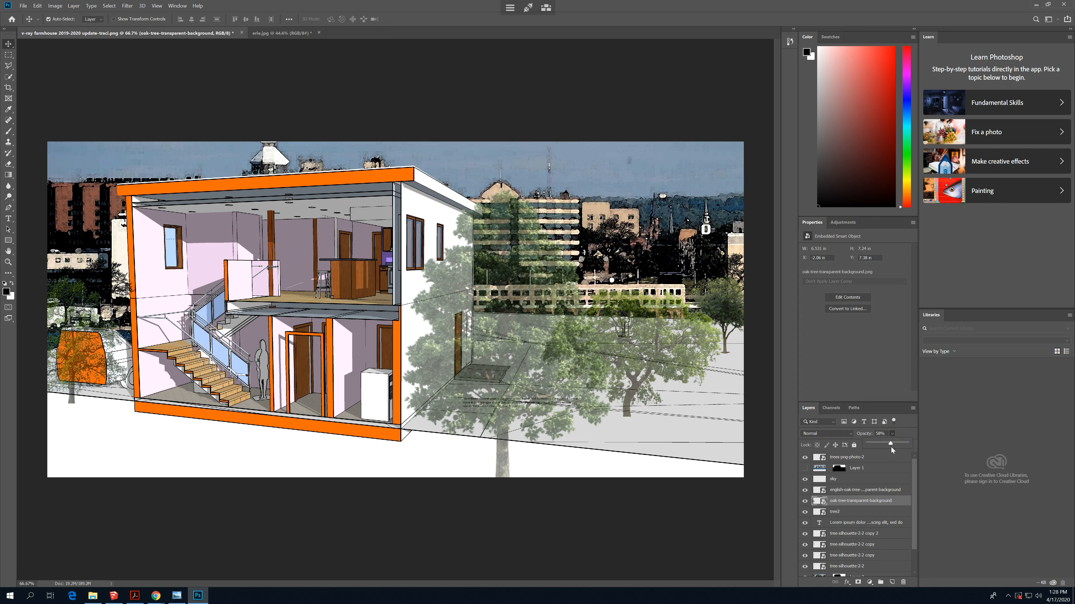